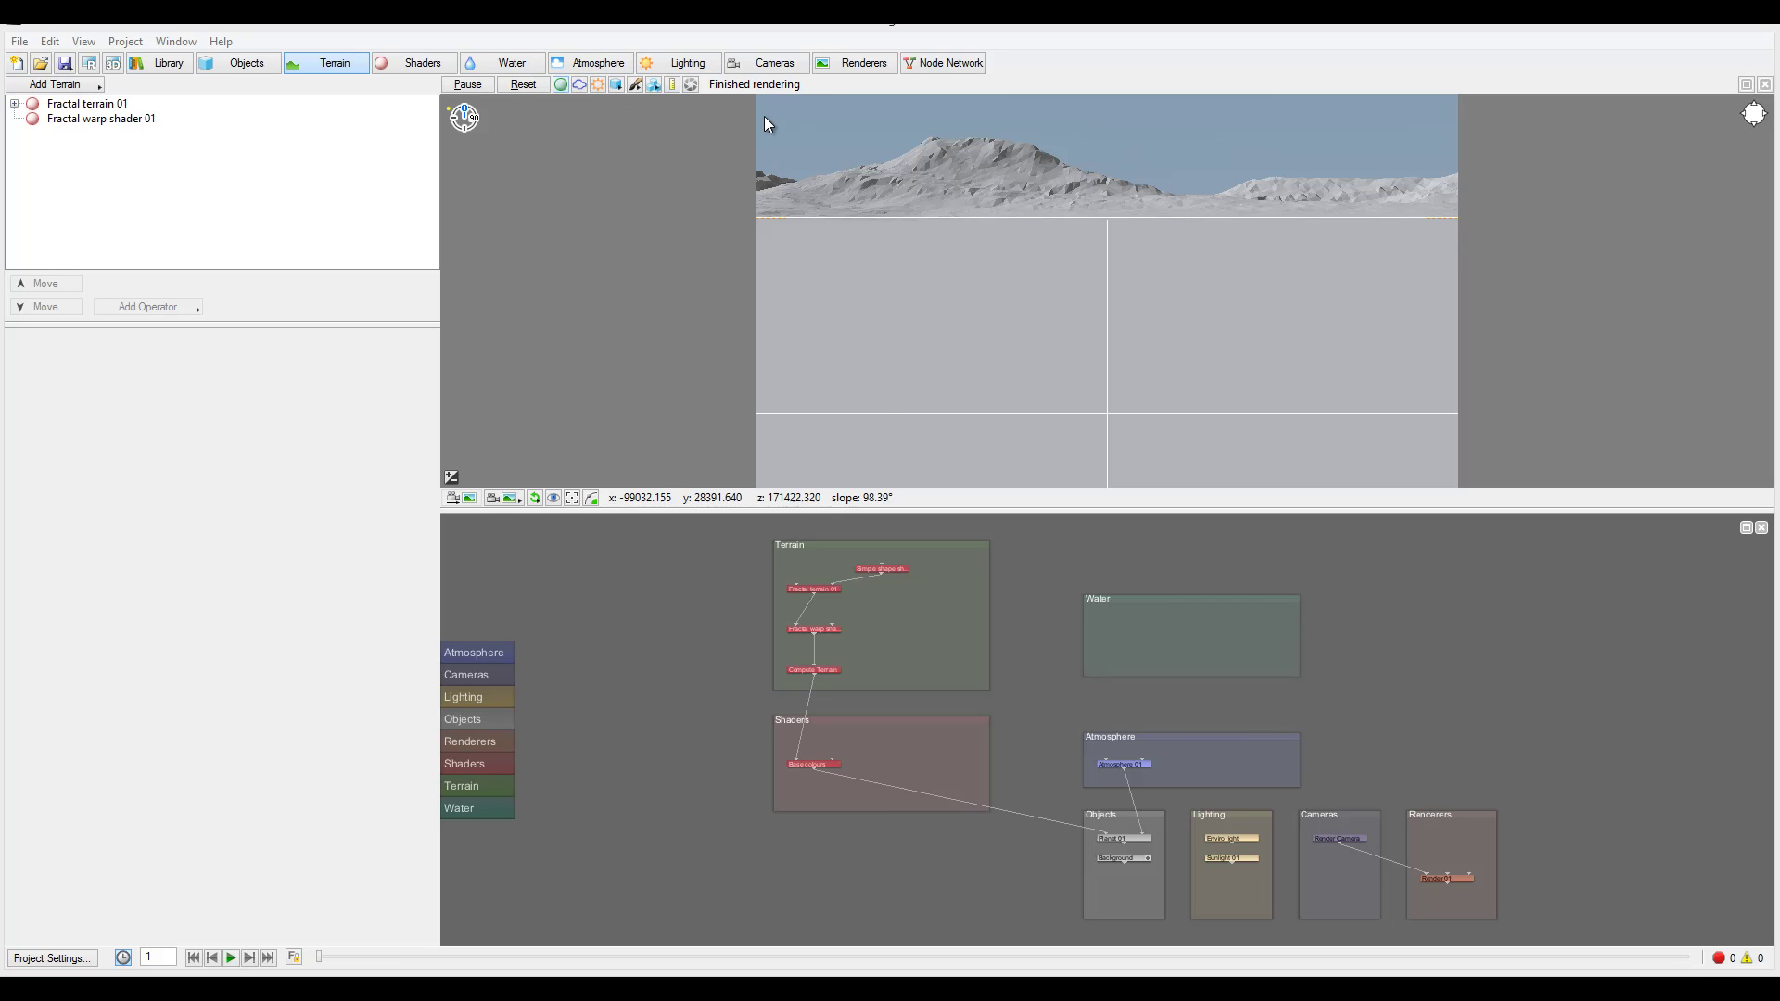
Tilt the preview up to show more sky and display the settings of Atmosphere 01.
{"action": "right_click_drag", "start_coordinate": [940, 215], "coordinate": [968, 141]}
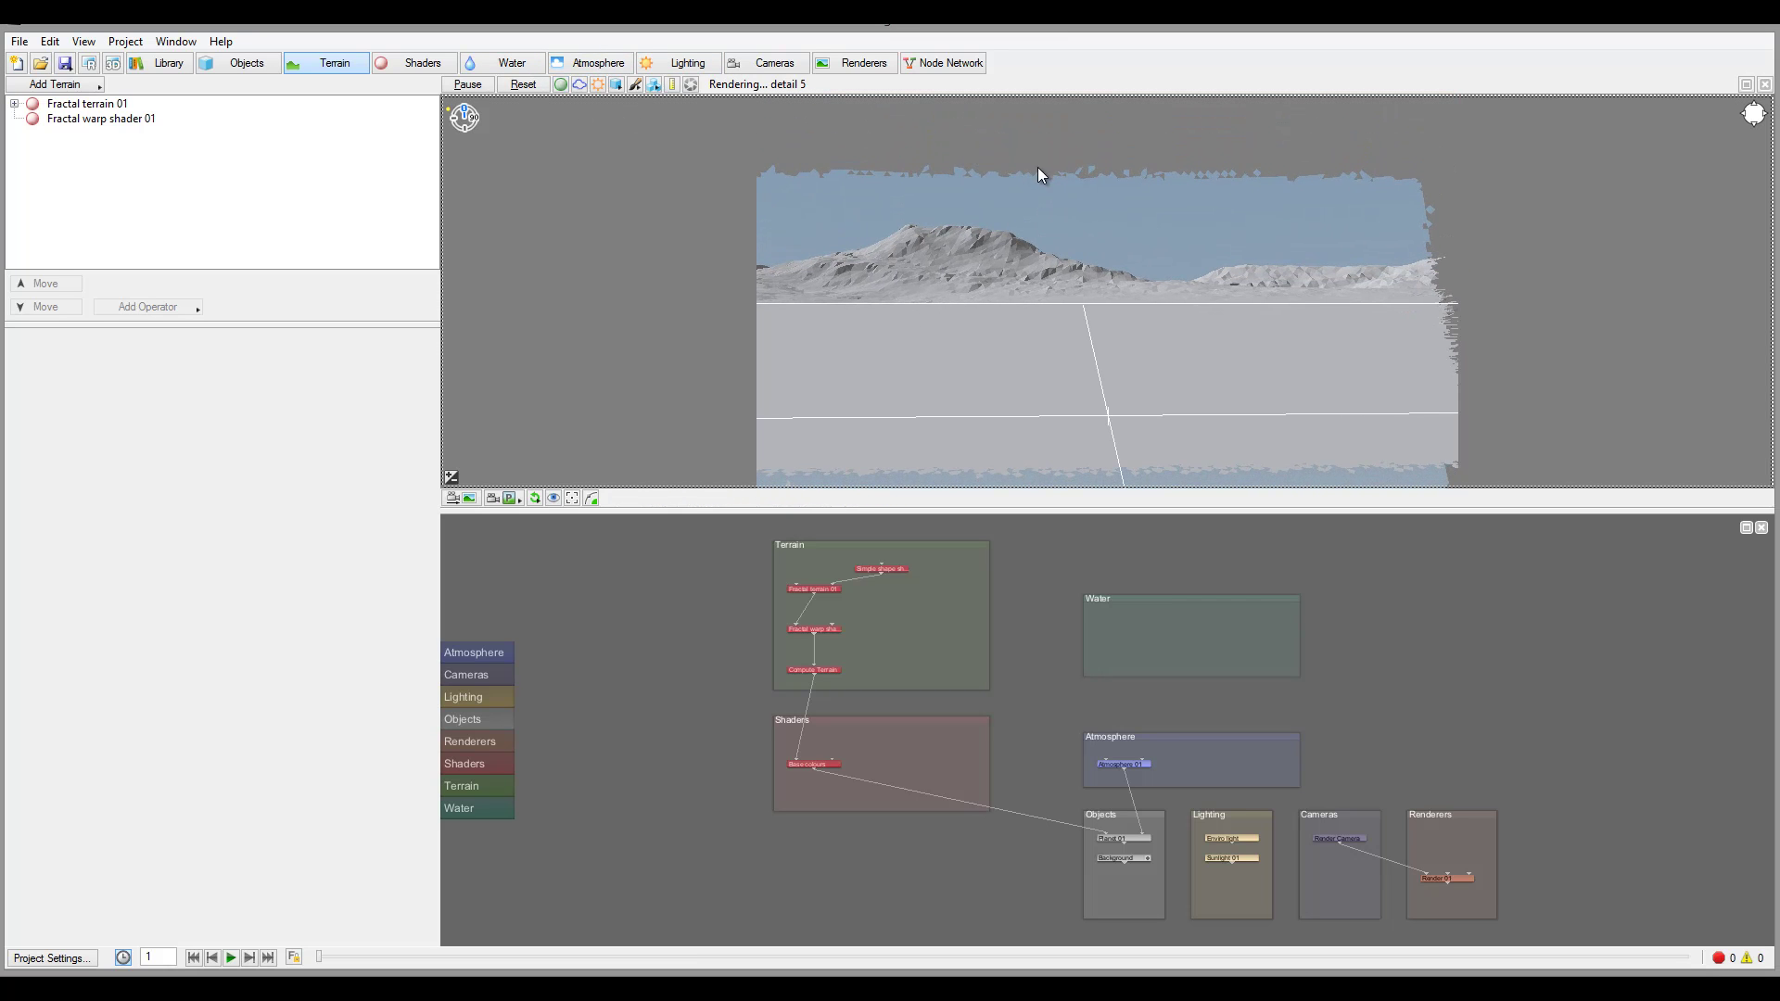
{"action": "right_click_drag", "start_coordinate": [1029, 237], "coordinate": [1024, 172]}
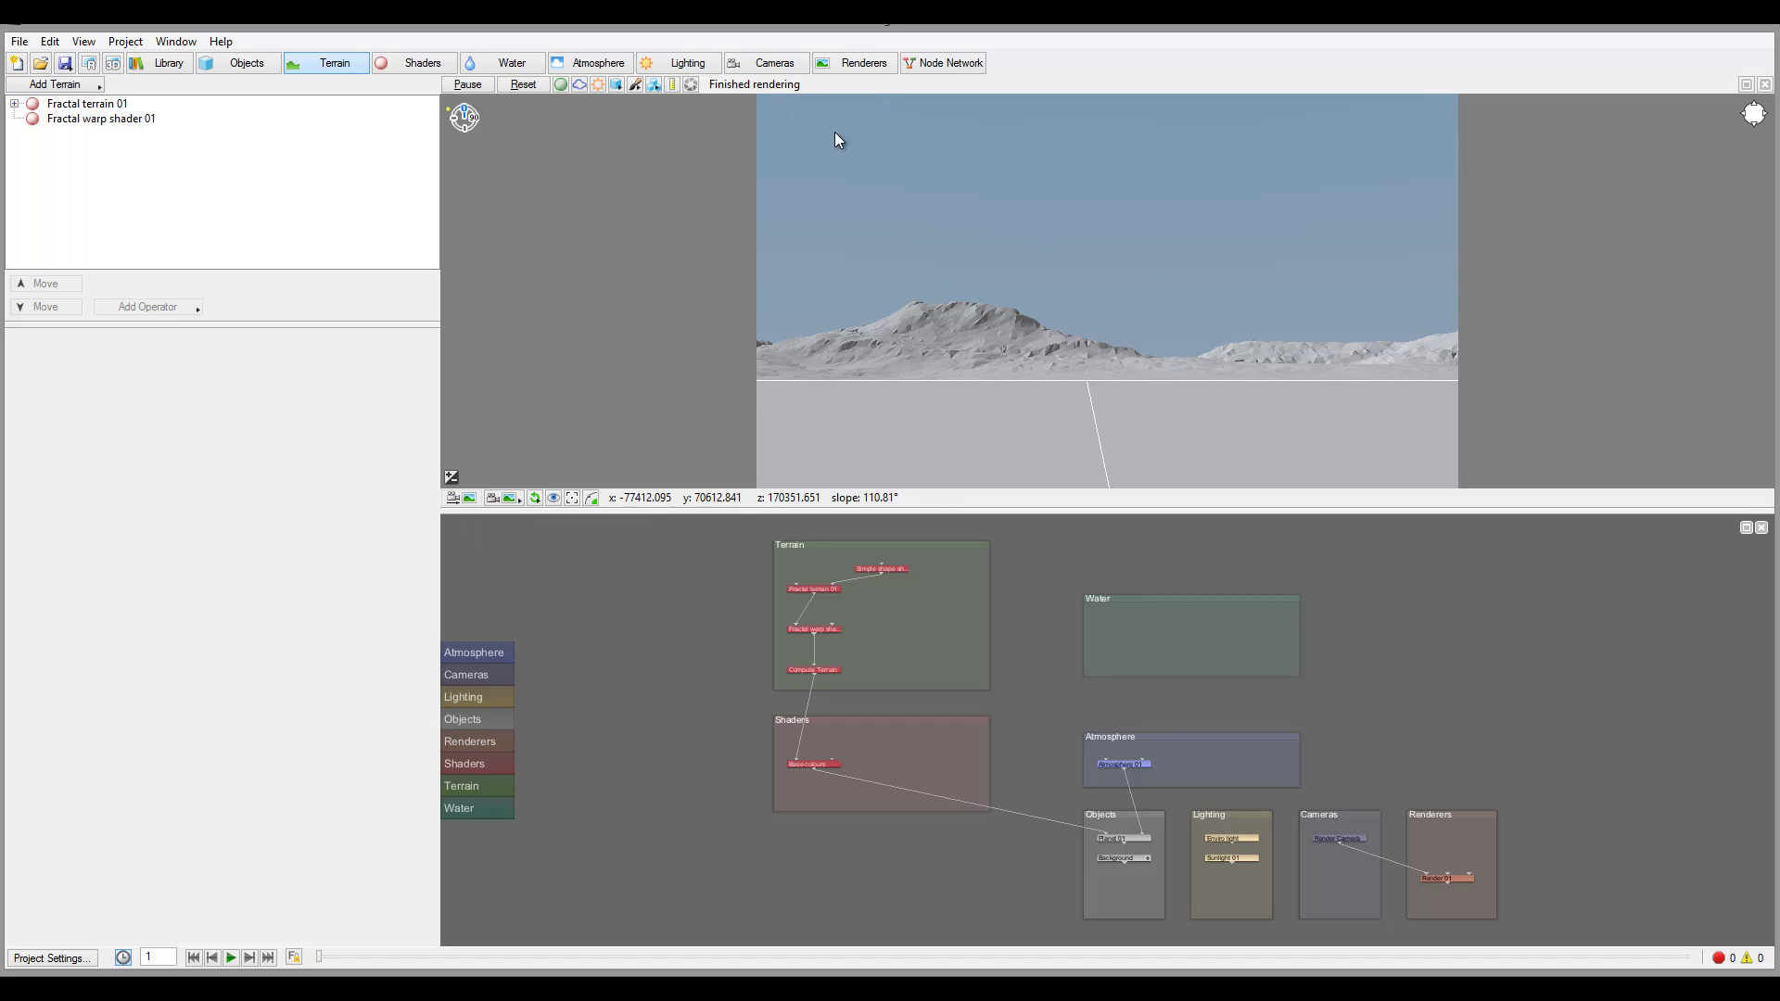
{"action": "left_click", "coordinate": [593, 64]}
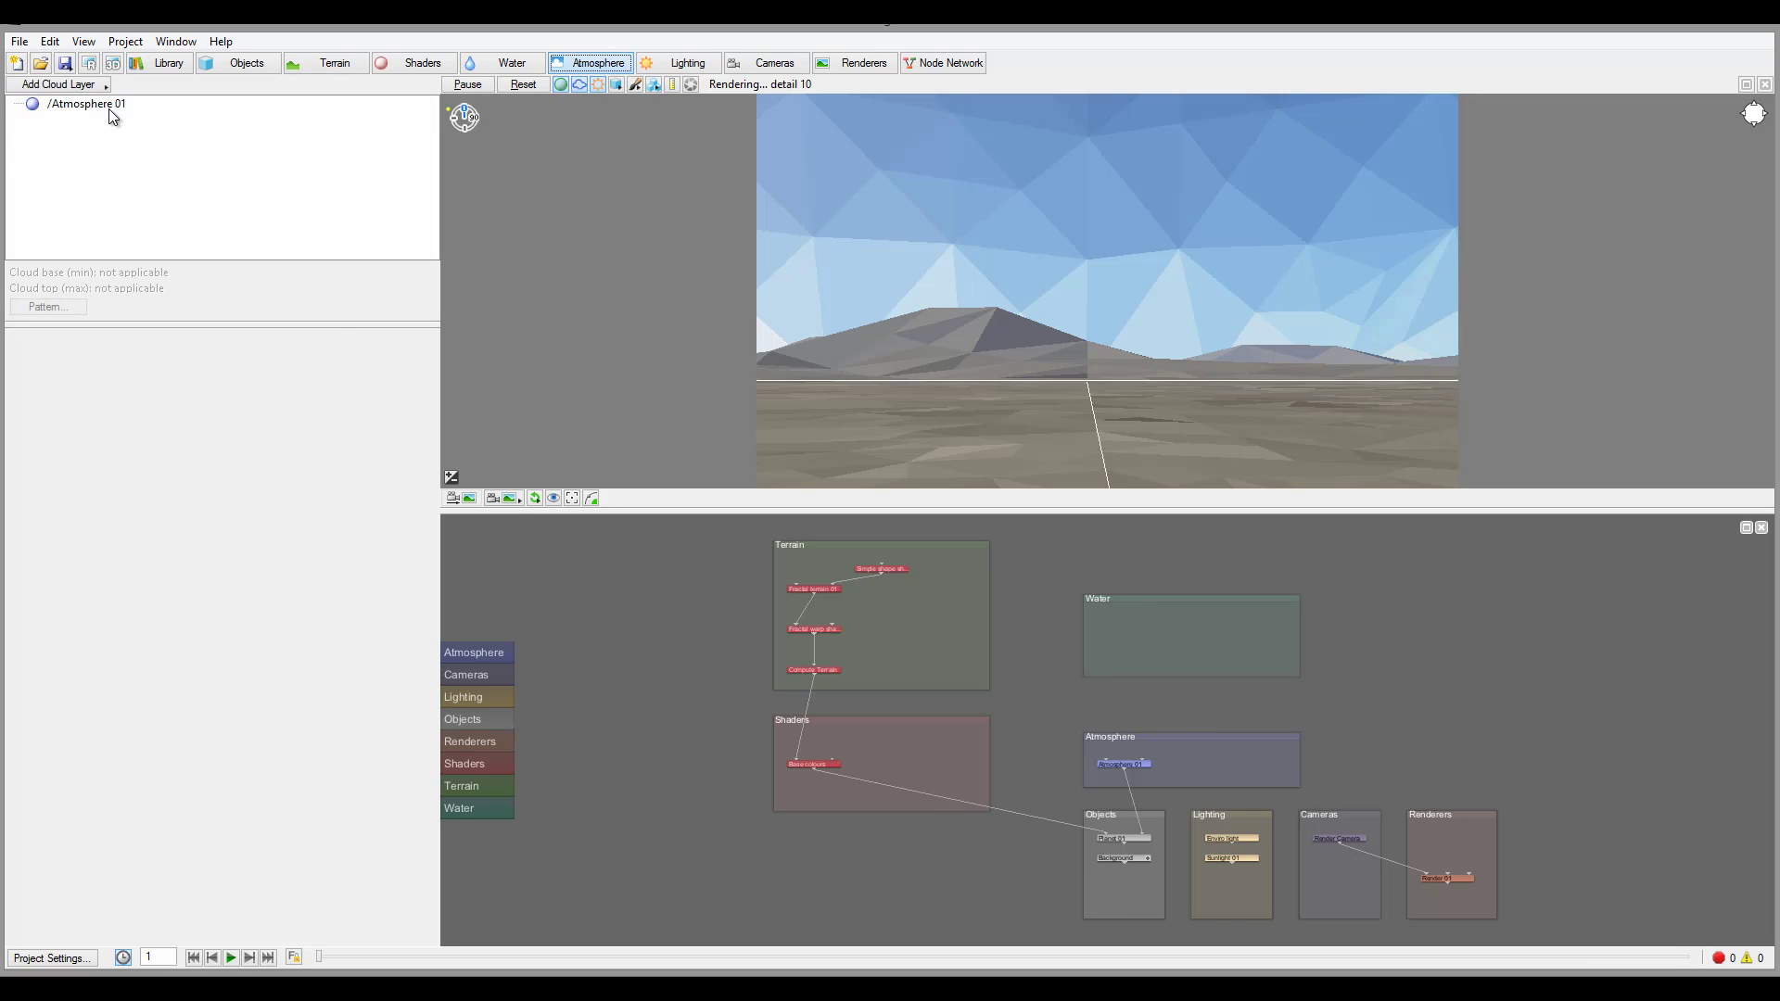
{"action": "left_click", "coordinate": [88, 104]}
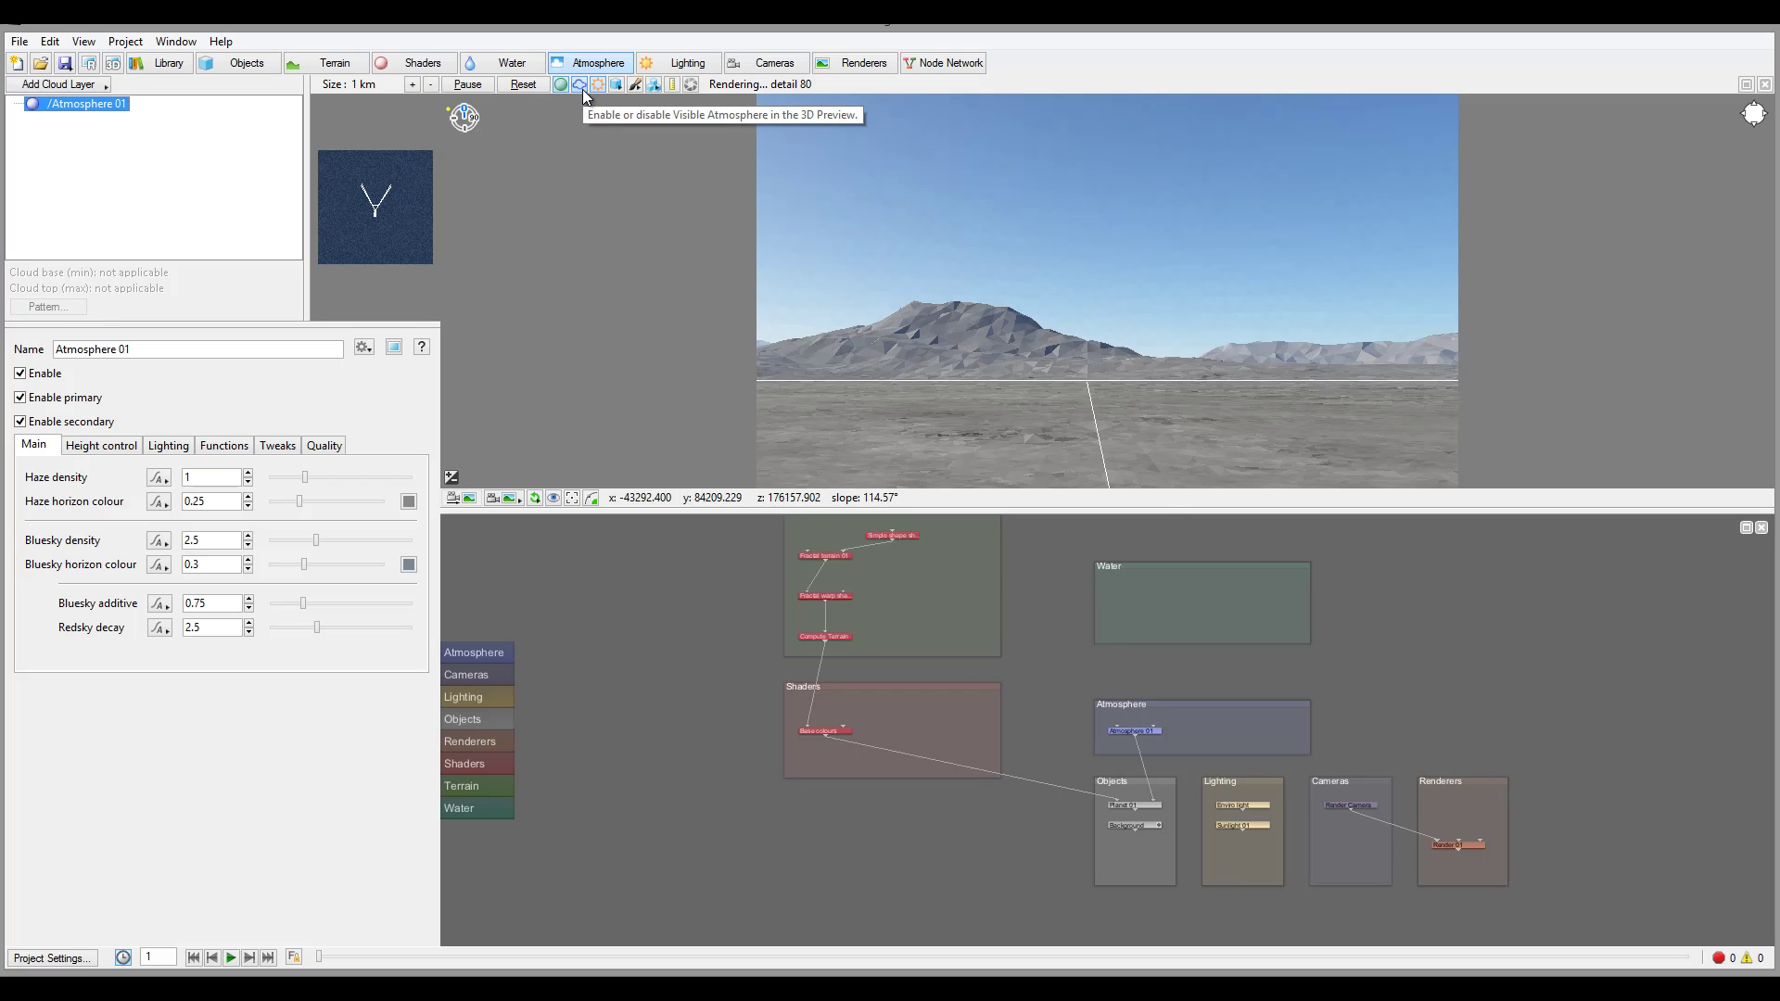
Compare the 3D preview's shader, atmosphere and lighting display options between the atmosphere and terrain layouts.
{"action": "right_click", "coordinate": [955, 258]}
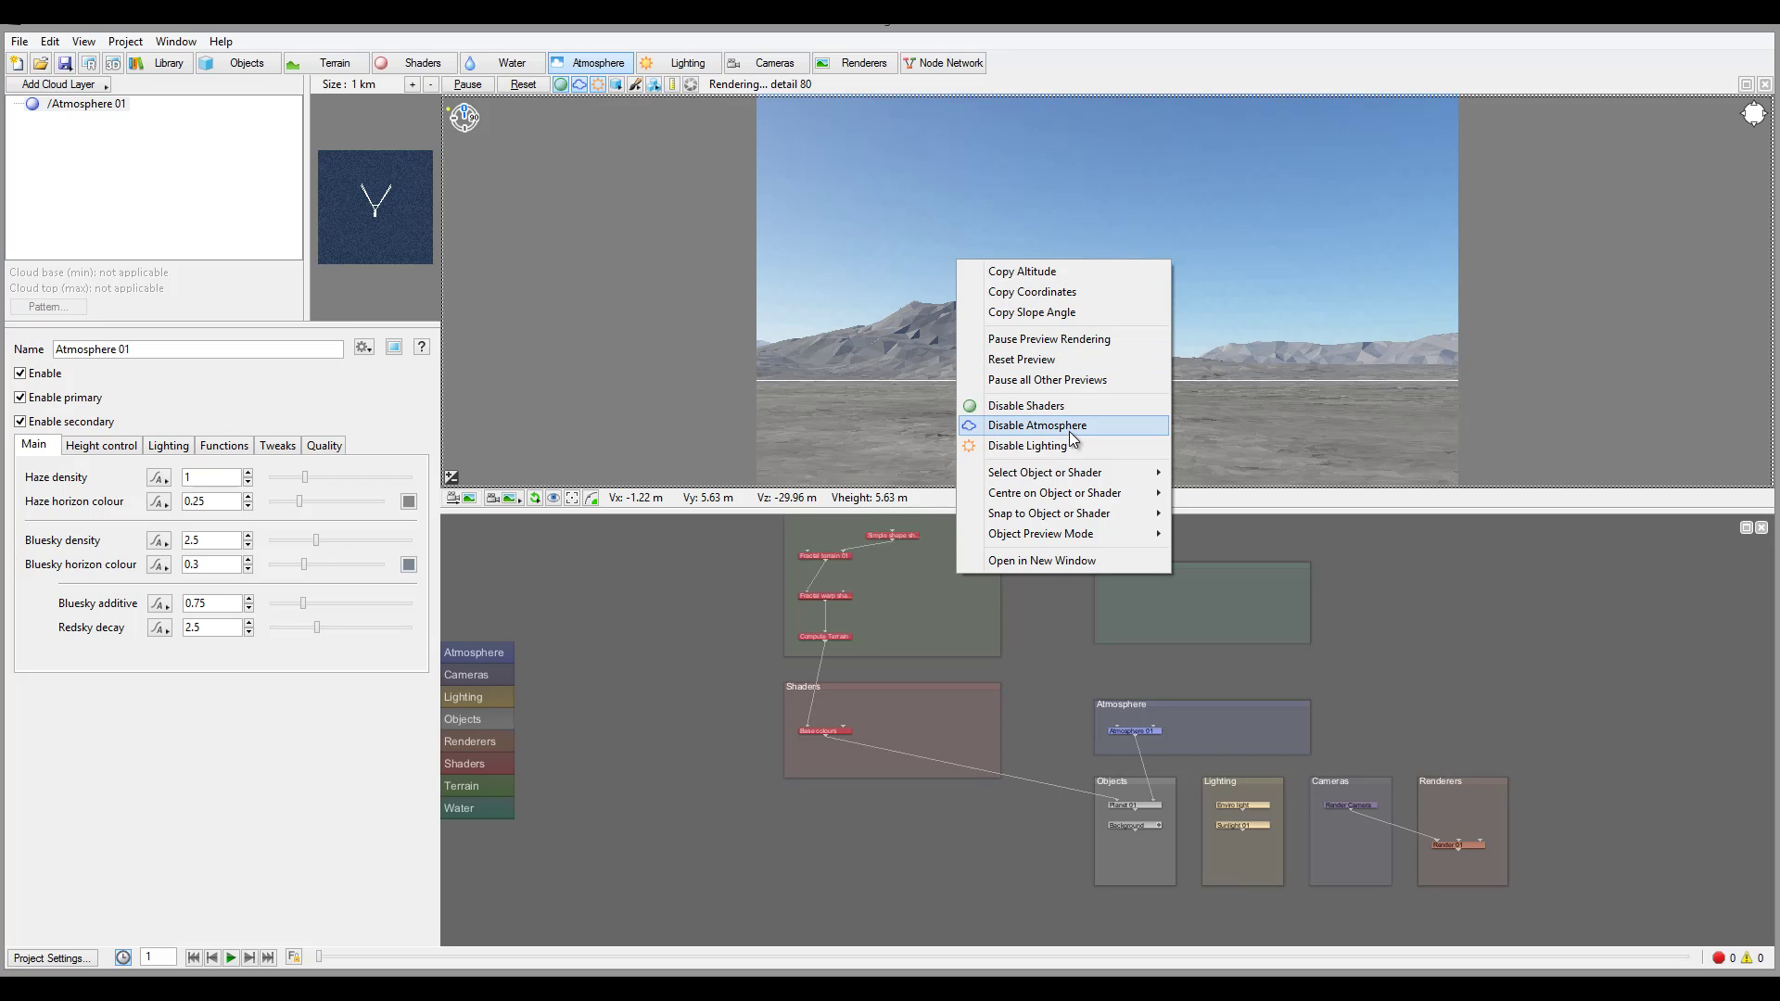
{"action": "left_click", "coordinate": [626, 159]}
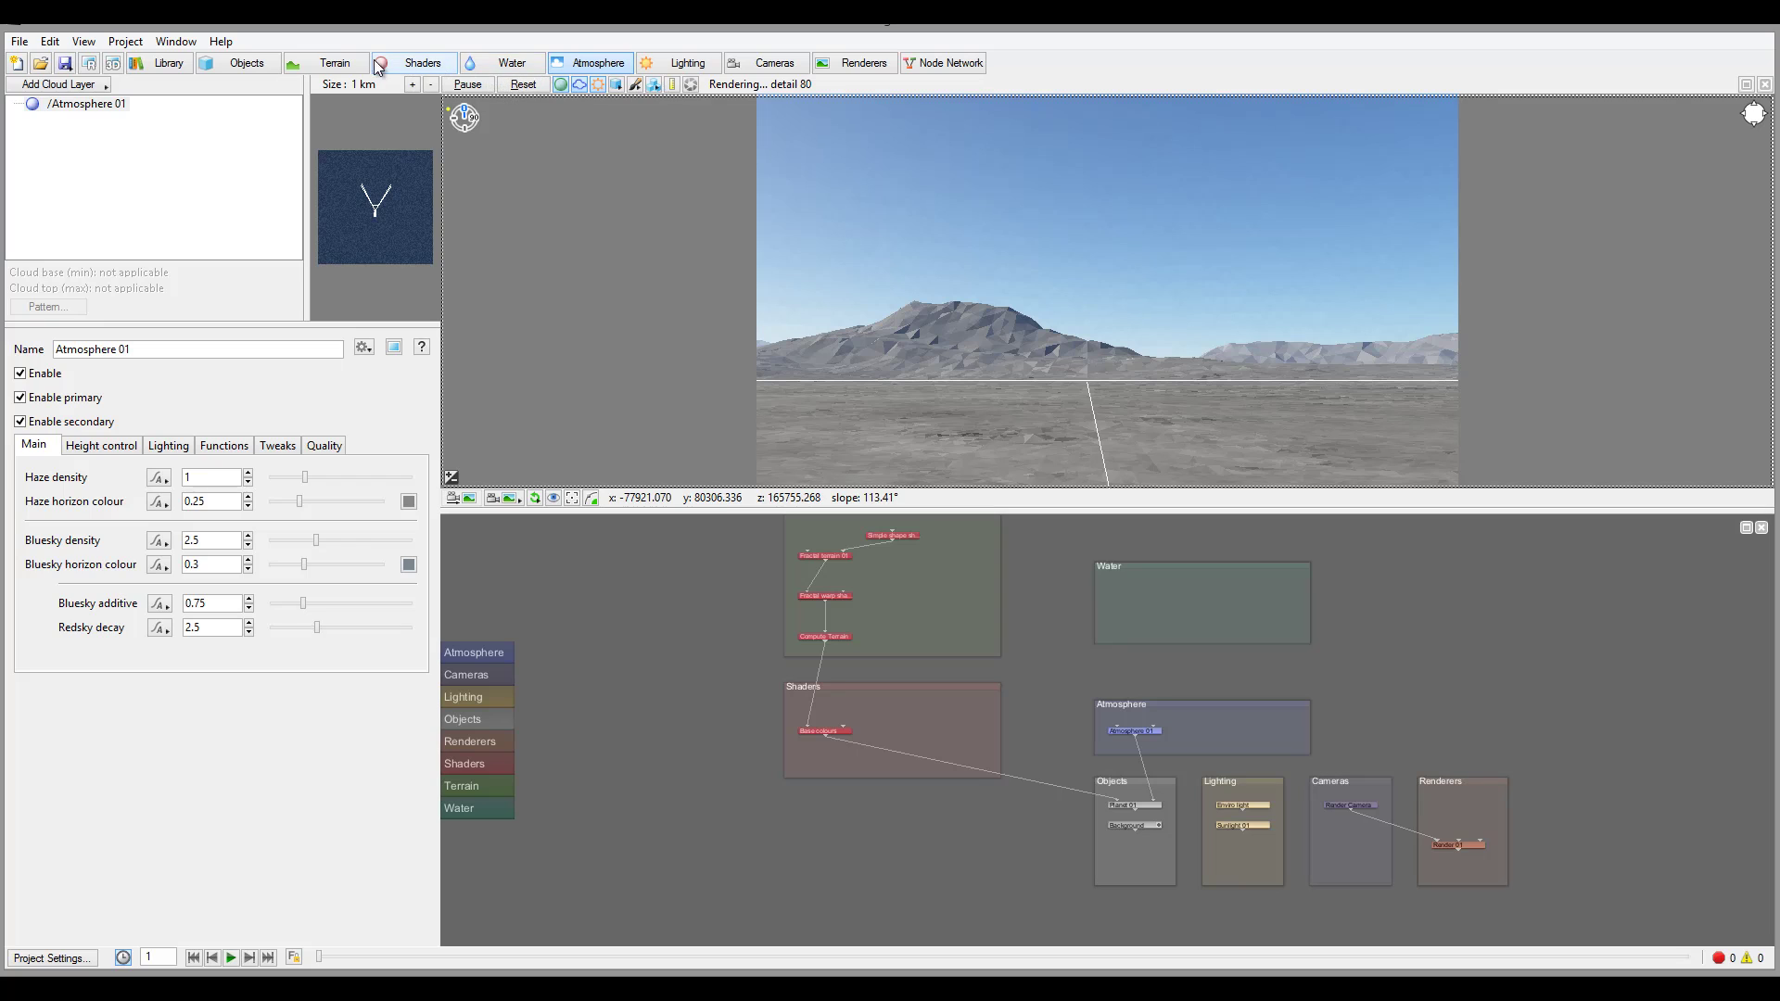
{"action": "left_click", "coordinate": [329, 63]}
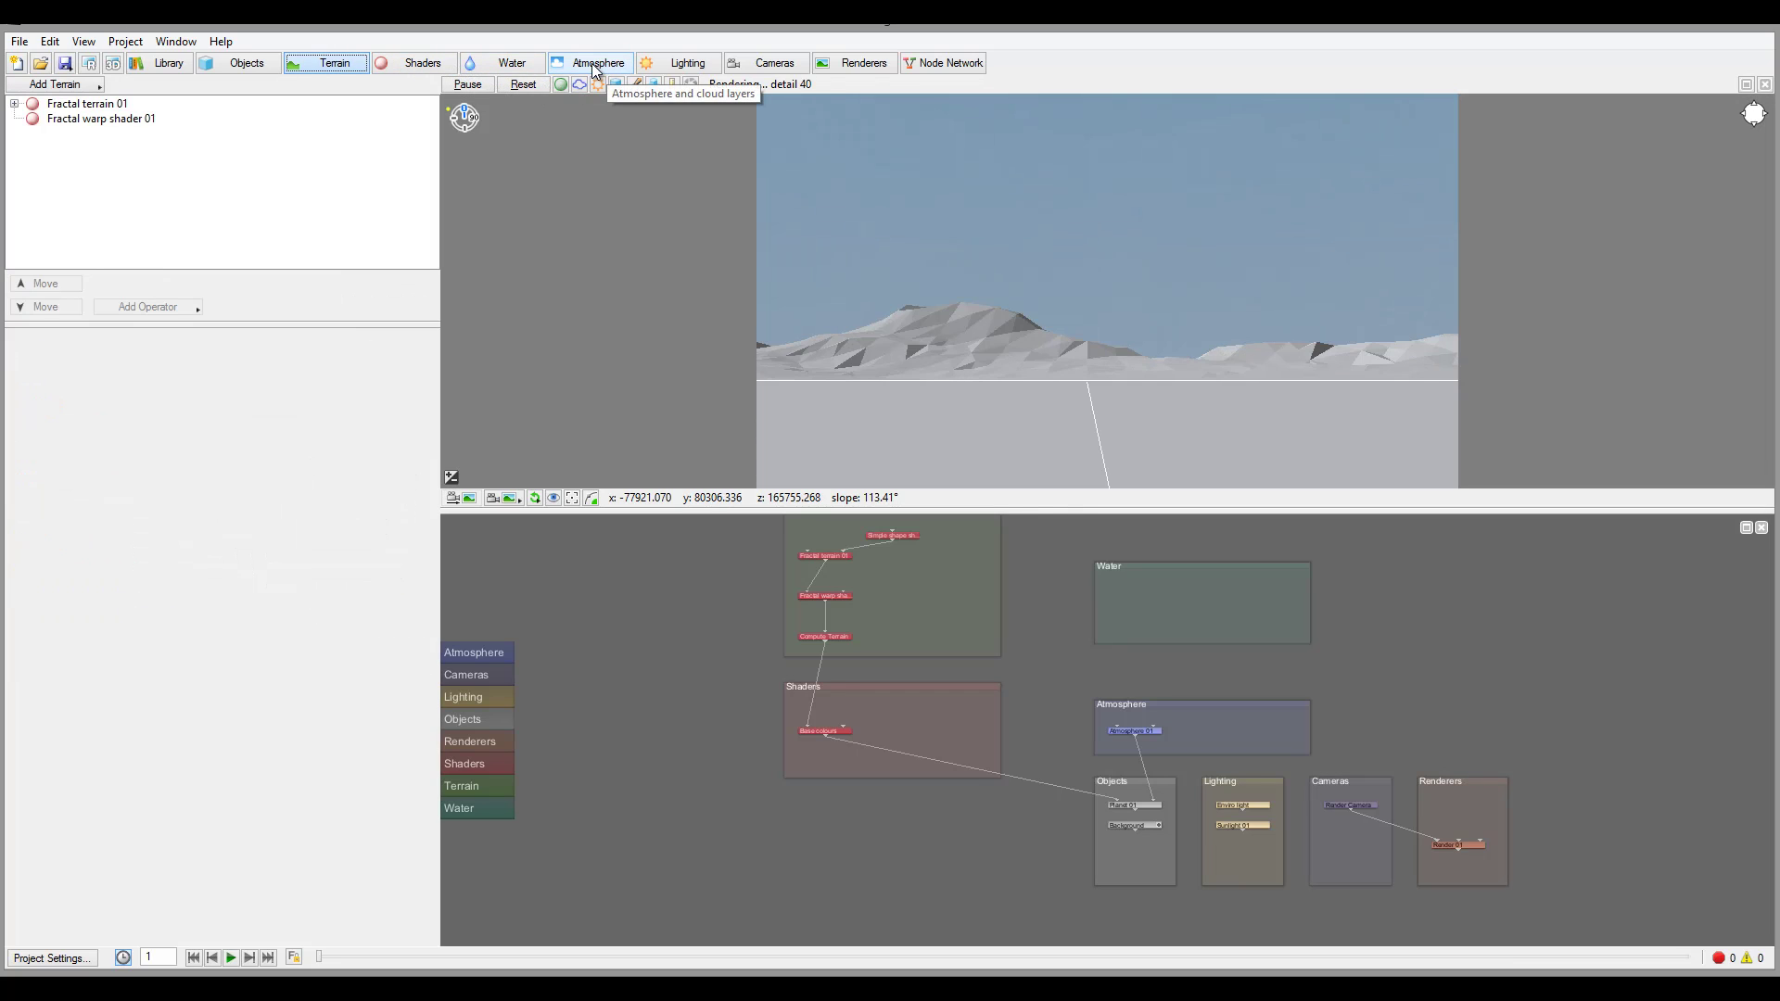
{"action": "right_click", "coordinate": [854, 235]}
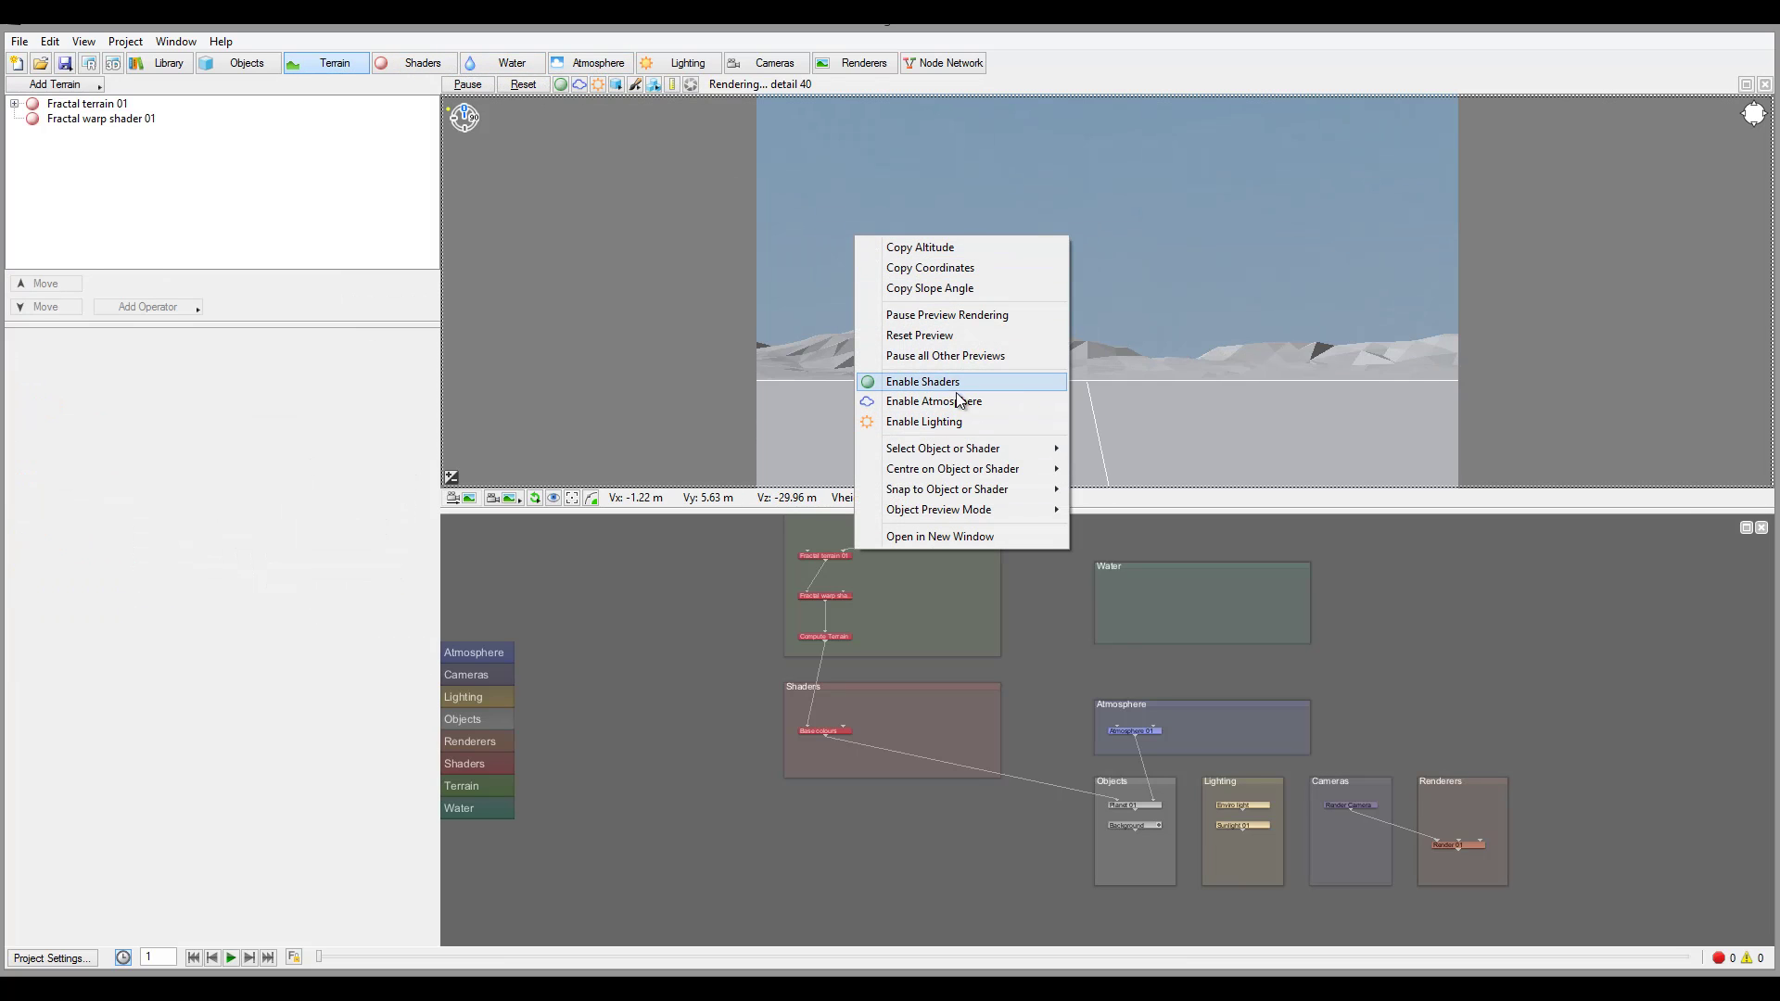
{"action": "left_click", "coordinate": [586, 64]}
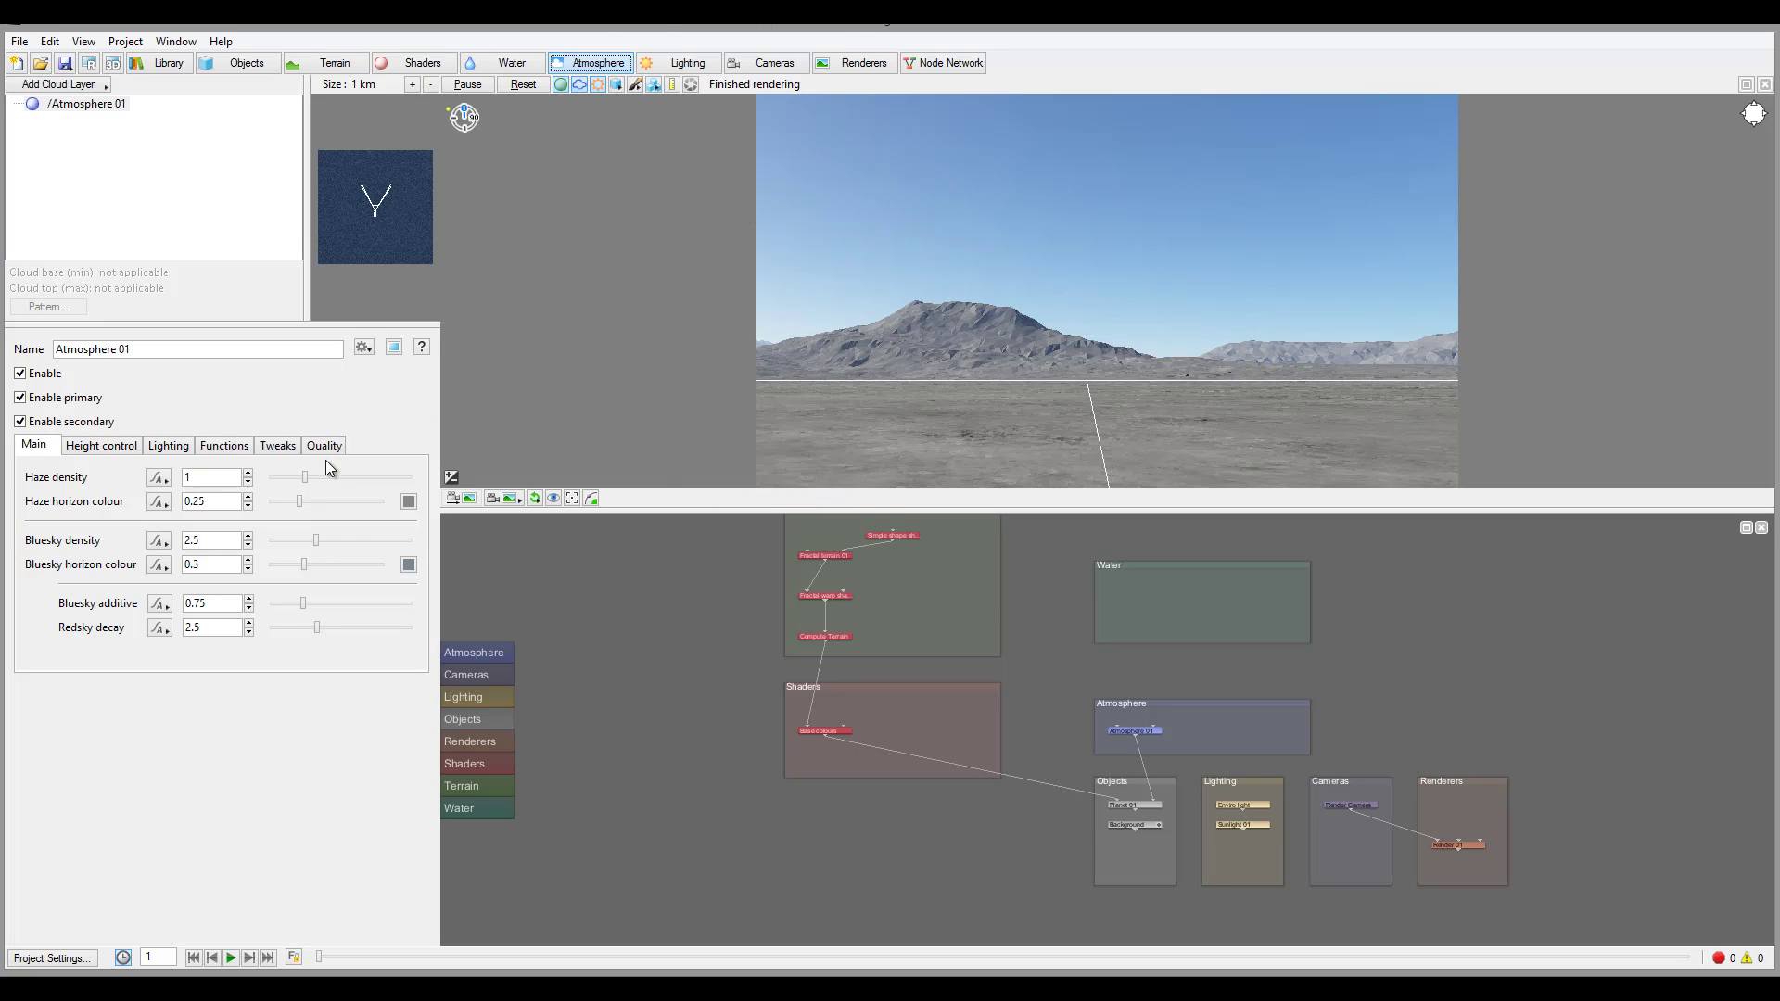
Set Atmosphere 01's haze density to about 14.26 and its haze horizon colour to about 0.53.
{"action": "left_click_drag", "start_coordinate": [352, 477], "coordinate": [380, 476]}
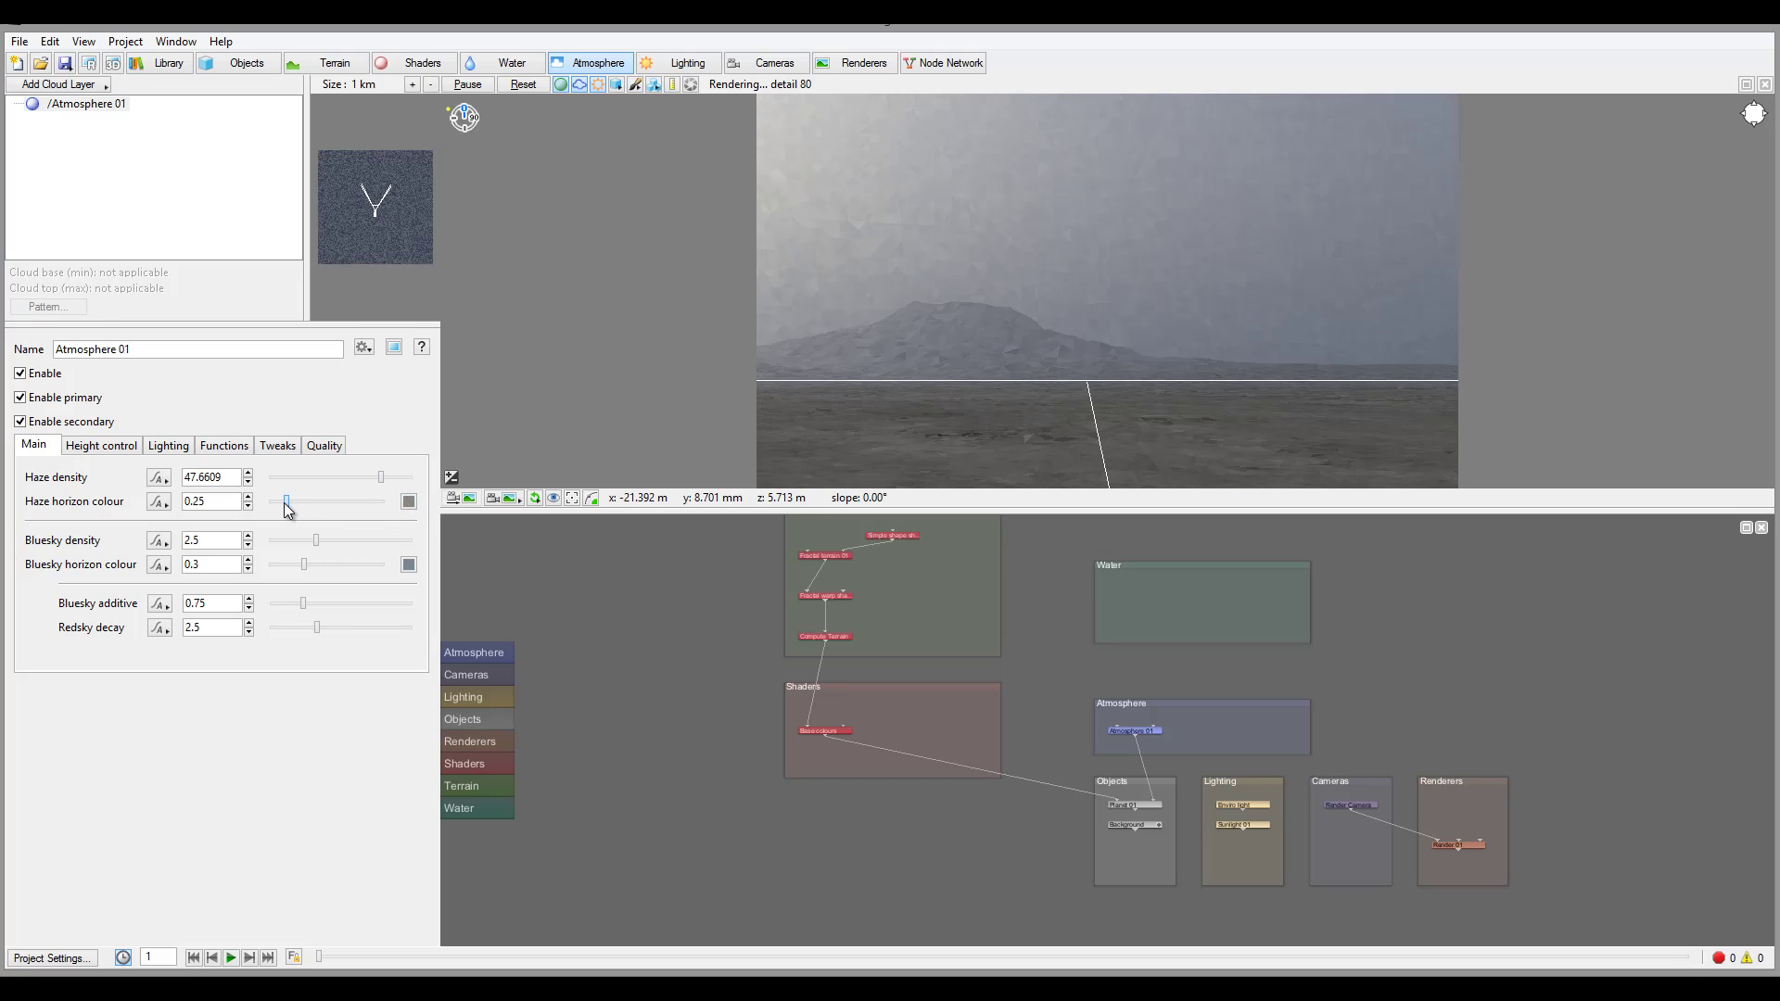
{"action": "left_click_drag", "start_coordinate": [299, 503], "coordinate": [276, 502]}
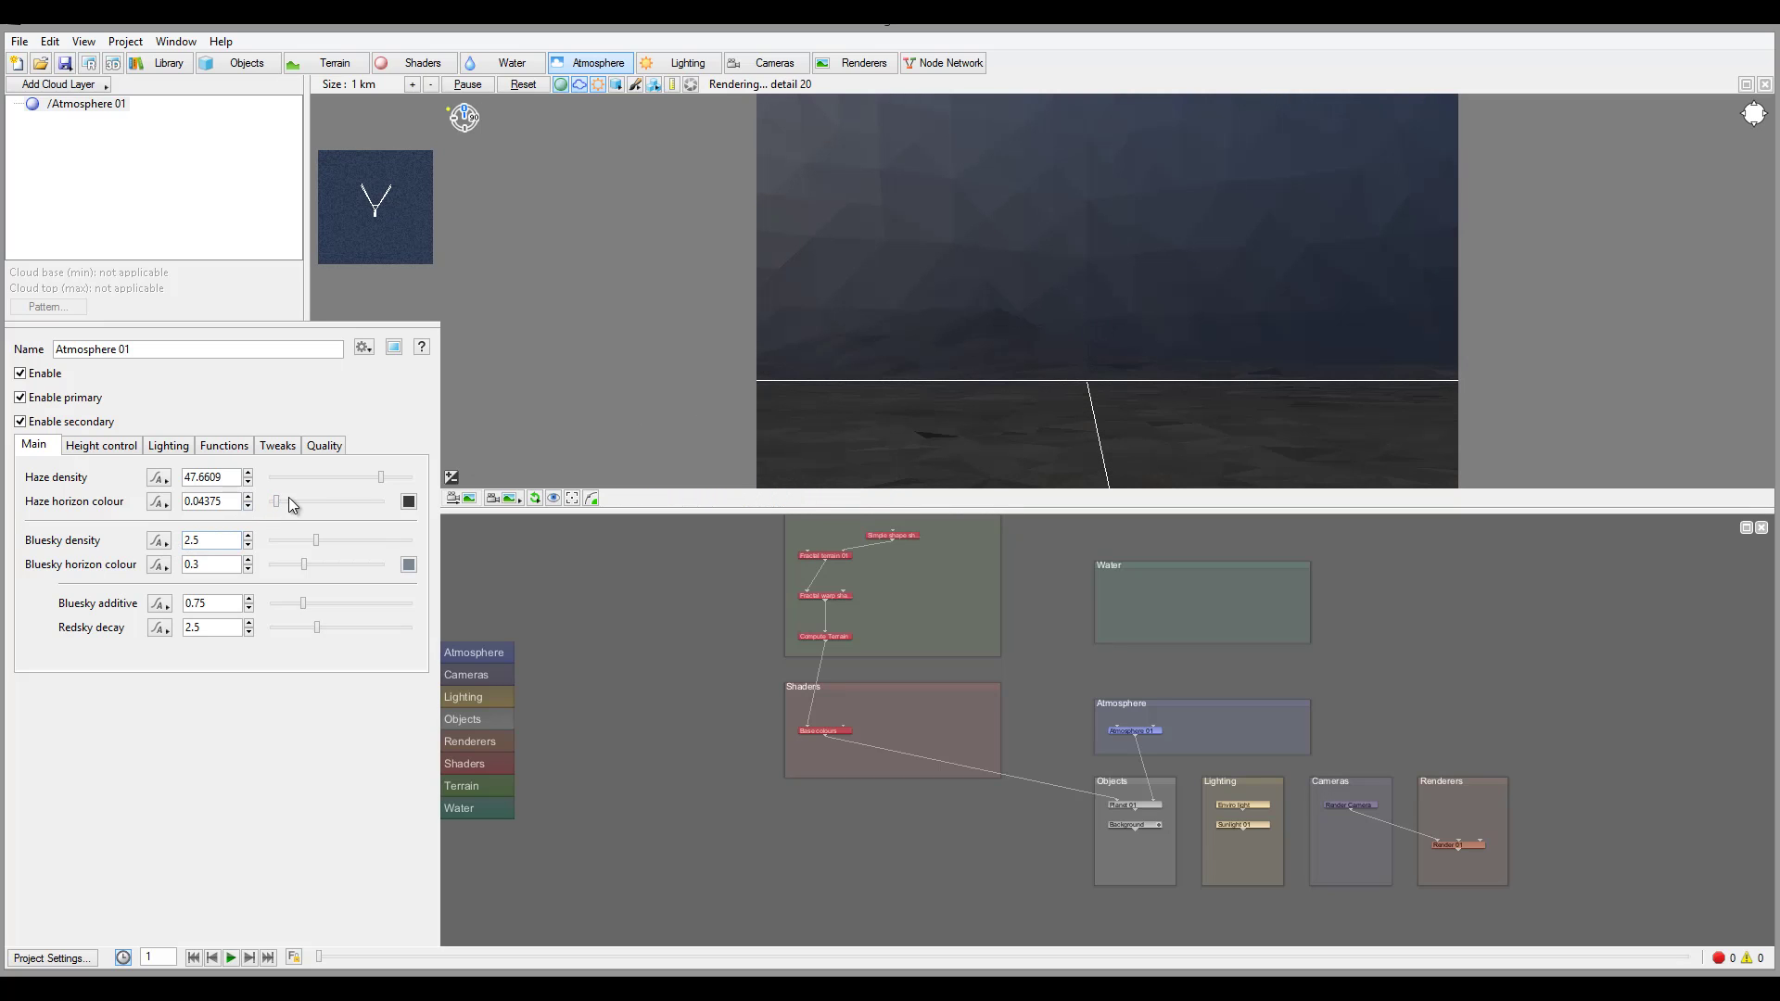
{"action": "left_click_drag", "start_coordinate": [275, 501], "coordinate": [324, 501]}
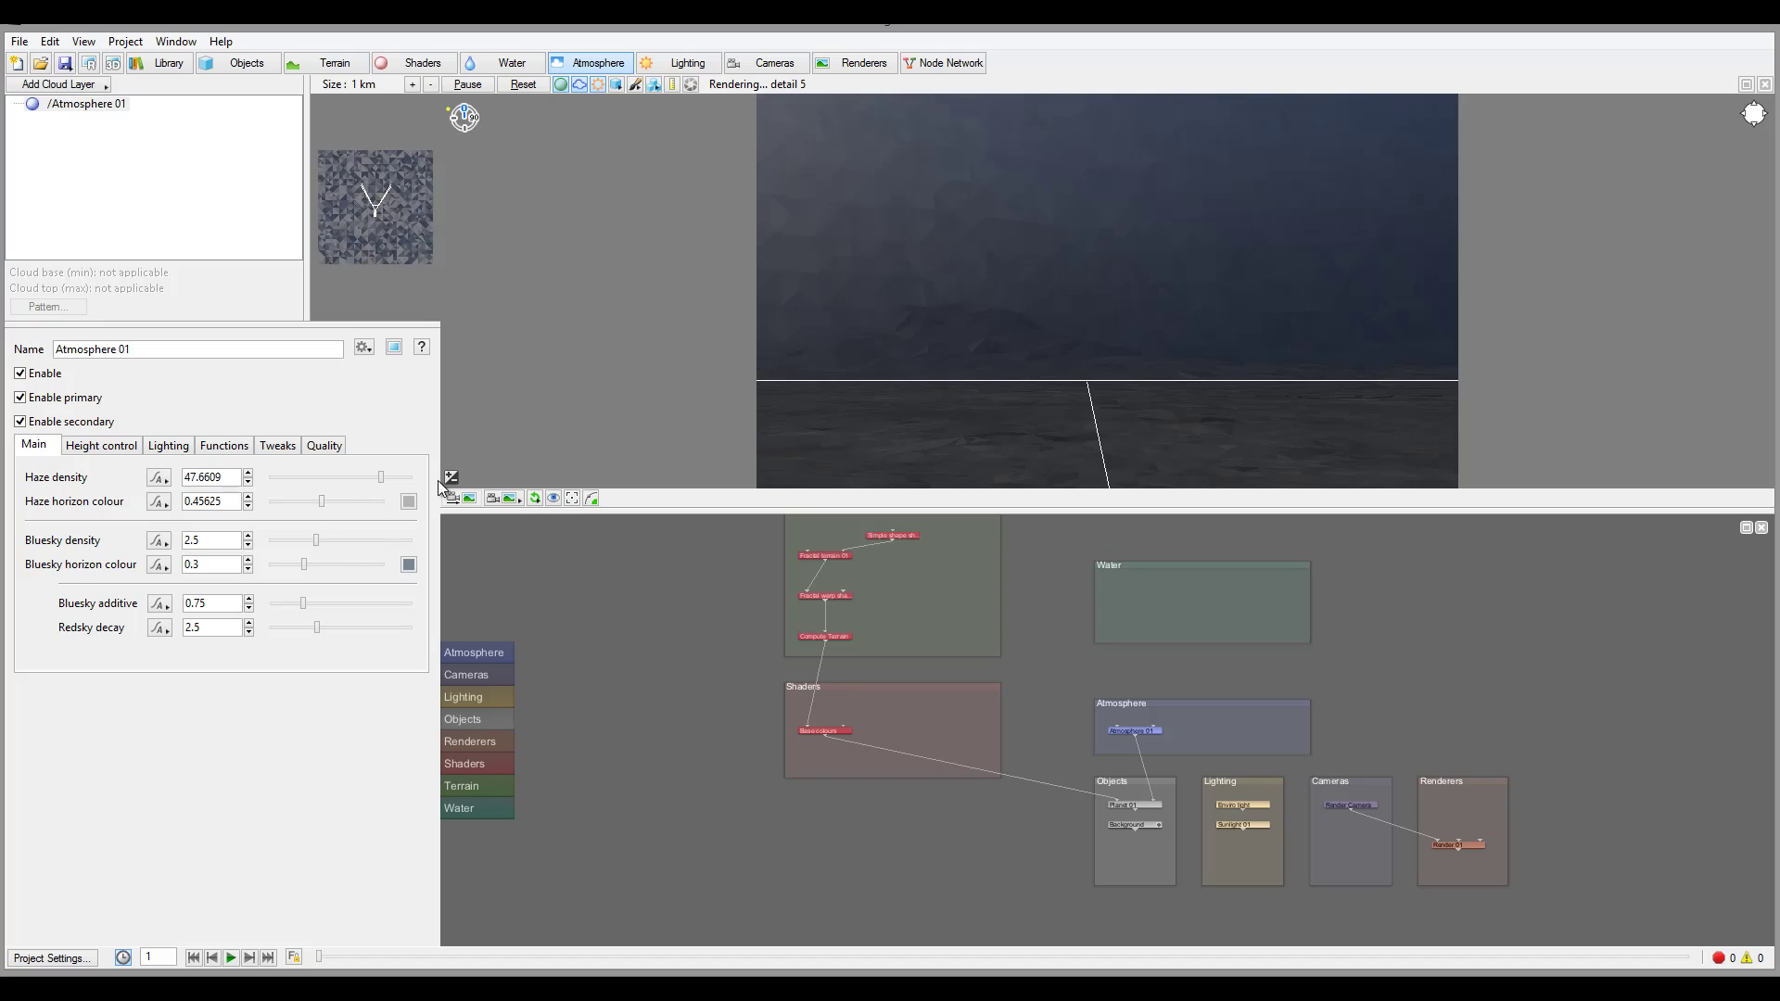
{"action": "left_click", "coordinate": [332, 501]}
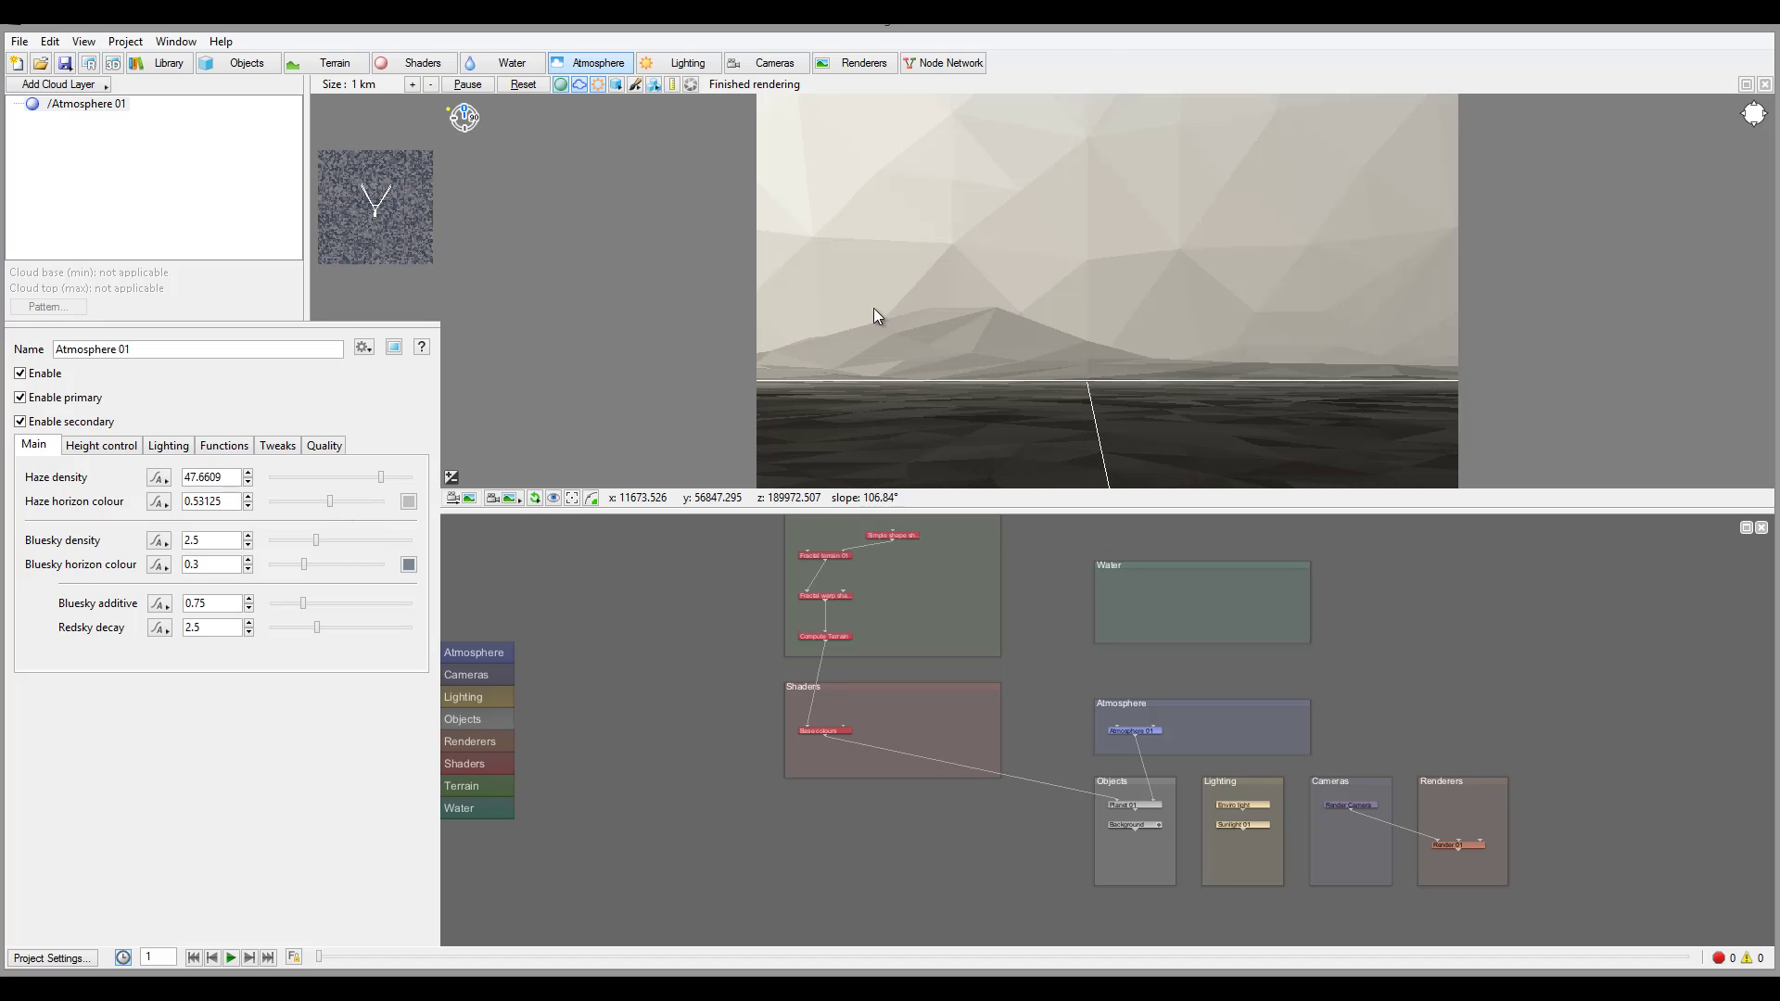
{"action": "left_click_drag", "start_coordinate": [380, 477], "coordinate": [348, 477]}
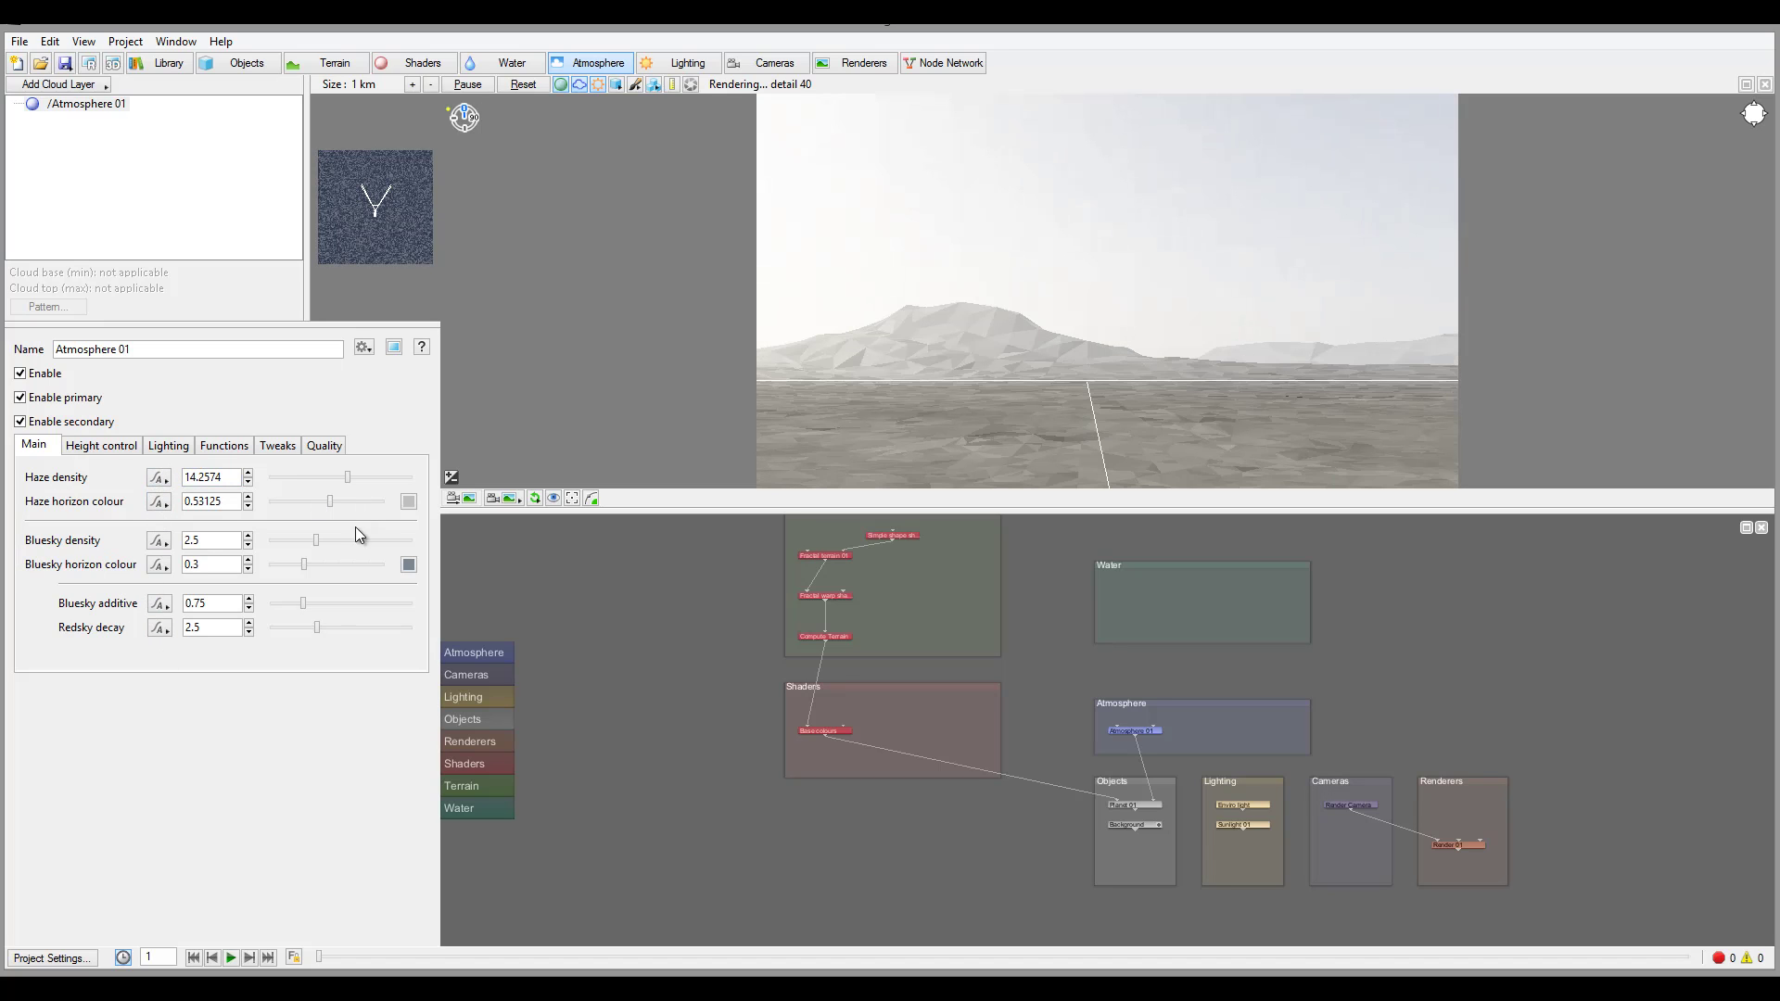
Set the bluesky density to about 20.31 and the bluesky horizon colour to about 0.81.
{"action": "left_click_drag", "start_coordinate": [342, 541], "coordinate": [364, 544]}
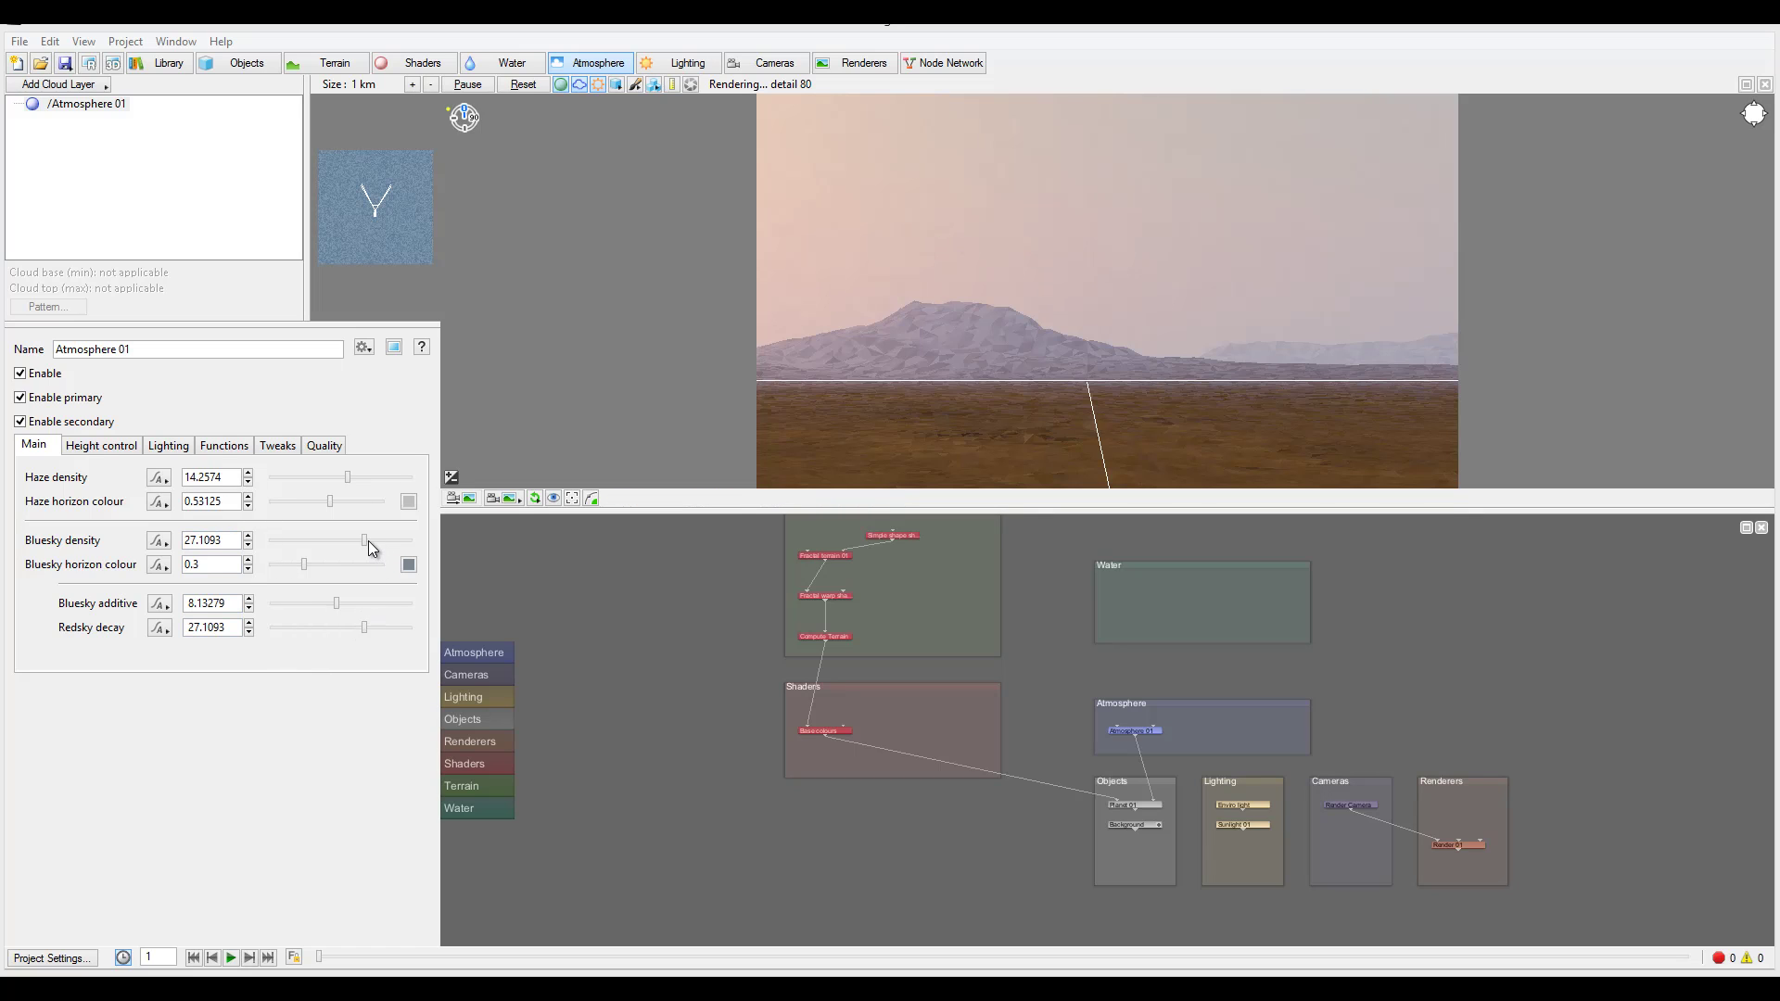
{"action": "mouse_move", "coordinate": [368, 542]}
{"action": "left_mouse_down"}
{"action": "mouse_move", "coordinate": [299, 547]}
{"action": "mouse_move", "coordinate": [351, 547]}
{"action": "left_mouse_up"}
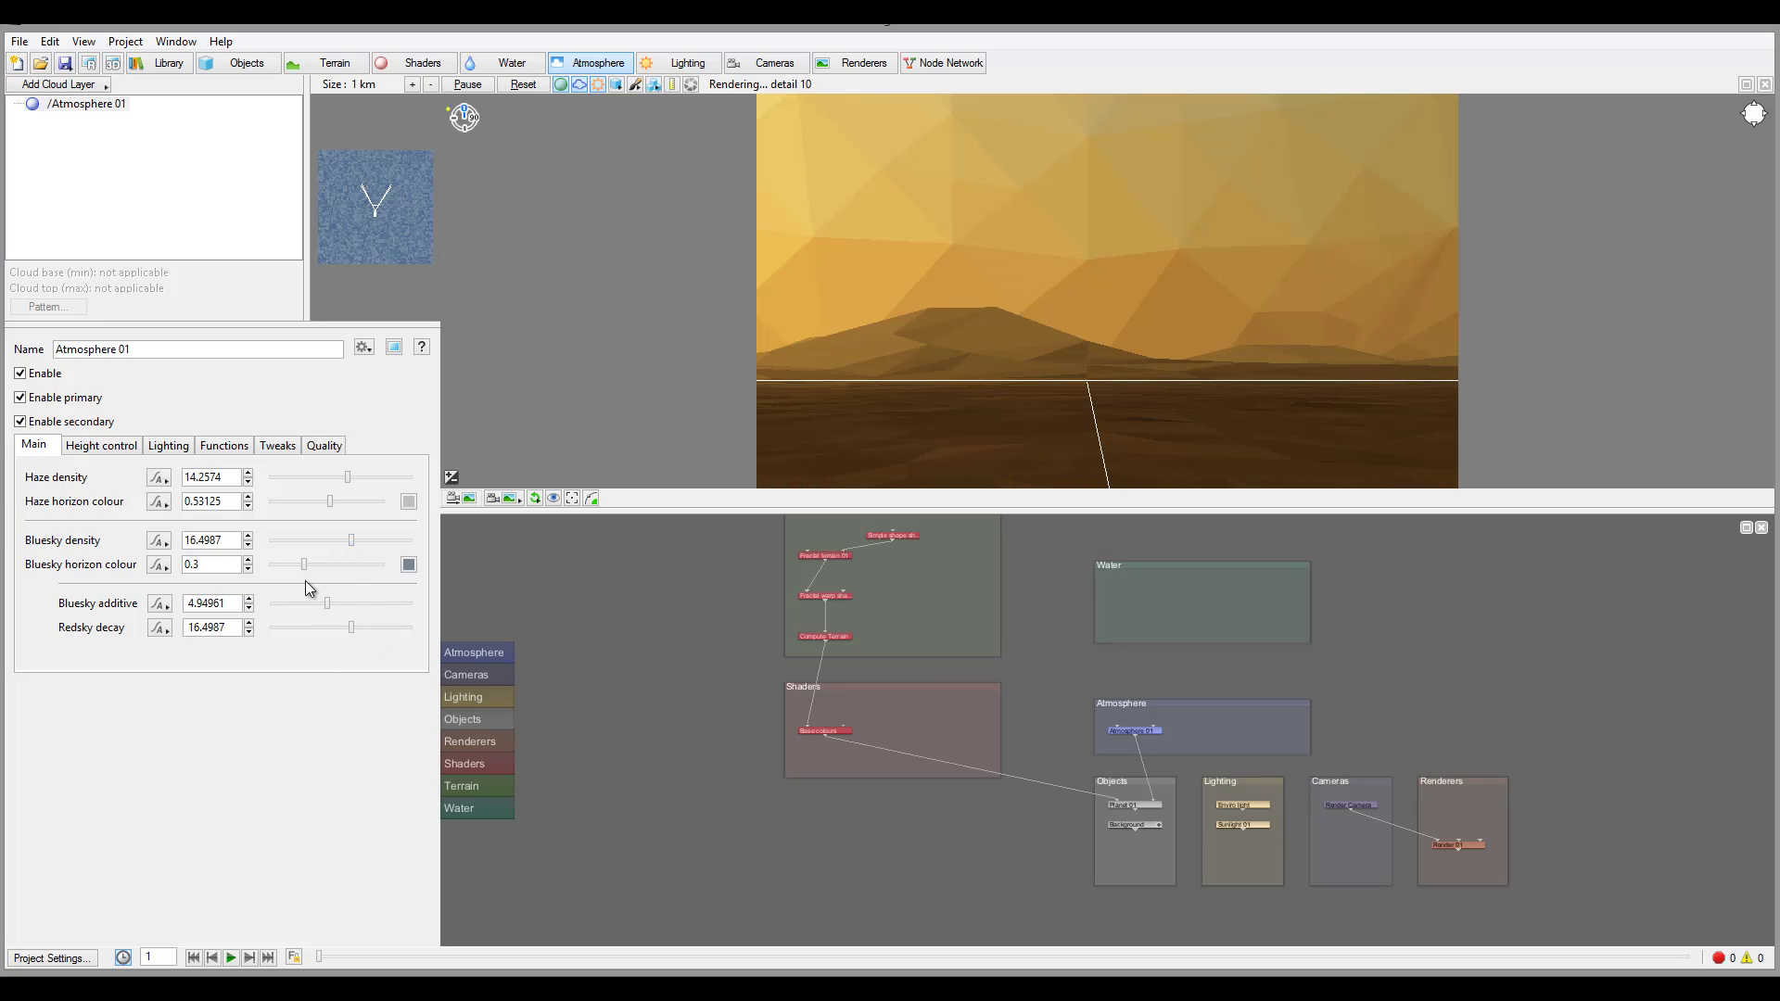
{"action": "mouse_move", "coordinate": [357, 540]}
{"action": "left_mouse_down"}
{"action": "mouse_move", "coordinate": [396, 541]}
{"action": "mouse_move", "coordinate": [358, 542]}
{"action": "left_mouse_up"}
{"action": "mouse_move", "coordinate": [327, 605]}
{"action": "left_mouse_down"}
{"action": "mouse_move", "coordinate": [287, 603]}
{"action": "mouse_move", "coordinate": [336, 604]}
{"action": "left_mouse_up"}
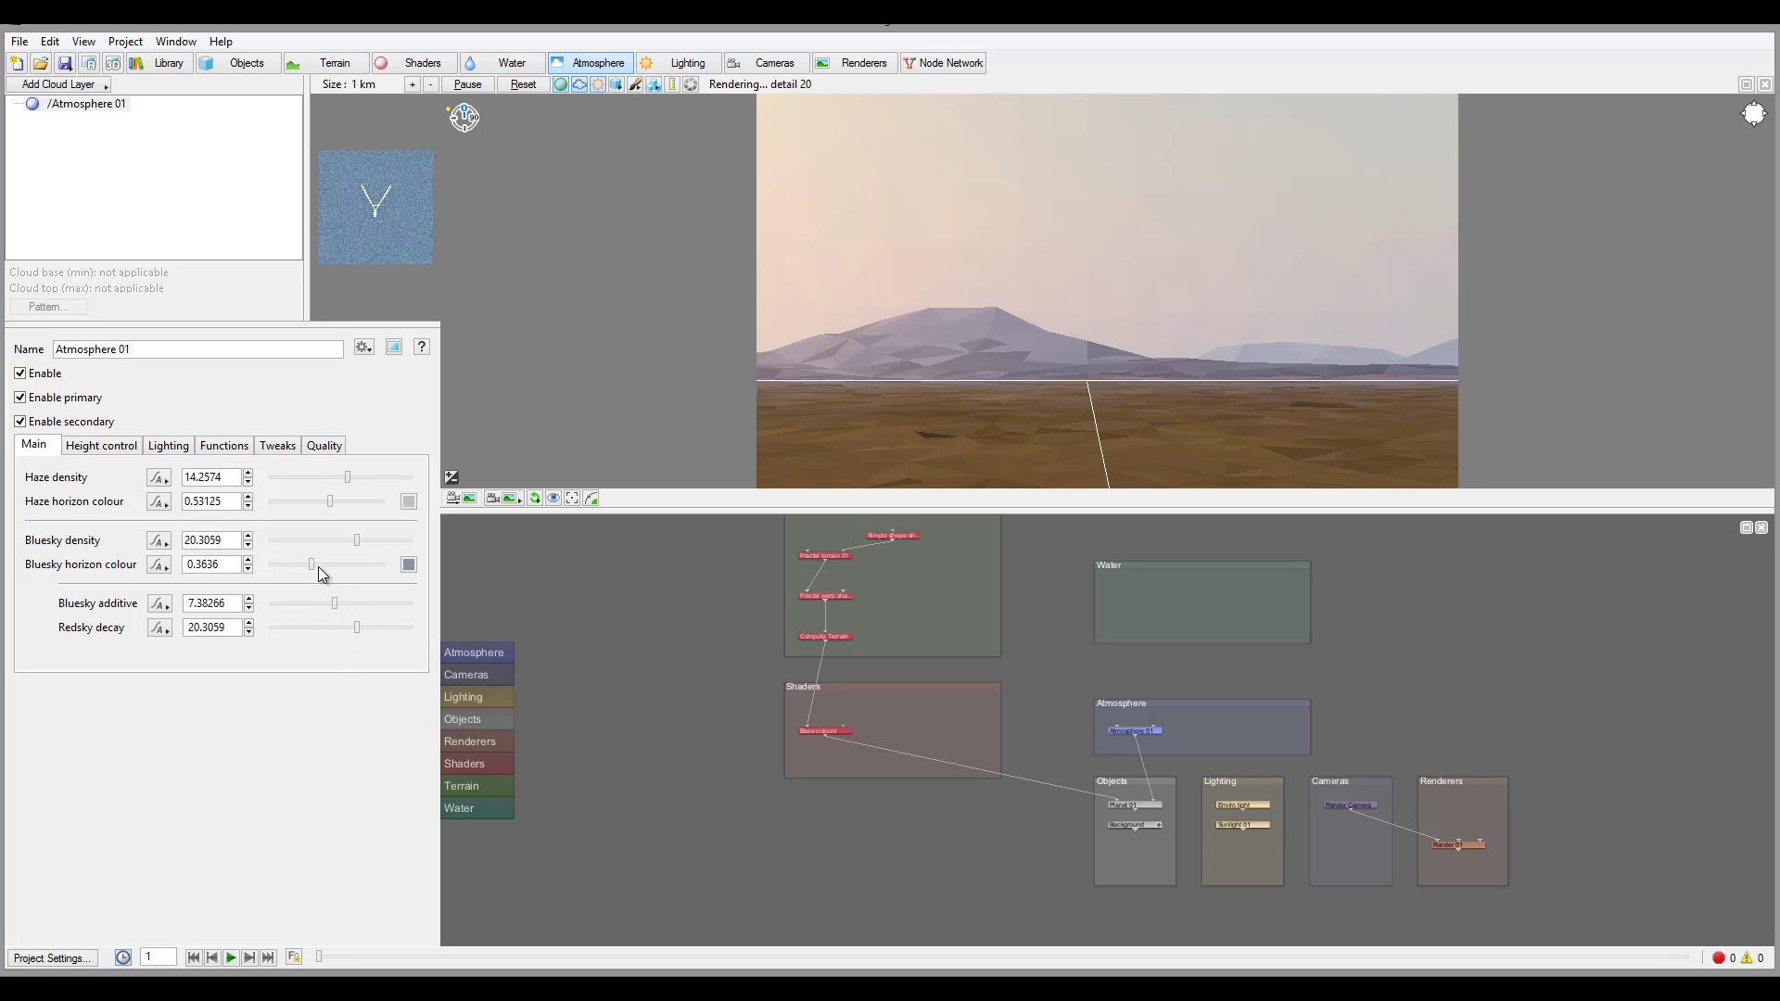
{"action": "left_click_drag", "start_coordinate": [311, 563], "coordinate": [359, 567]}
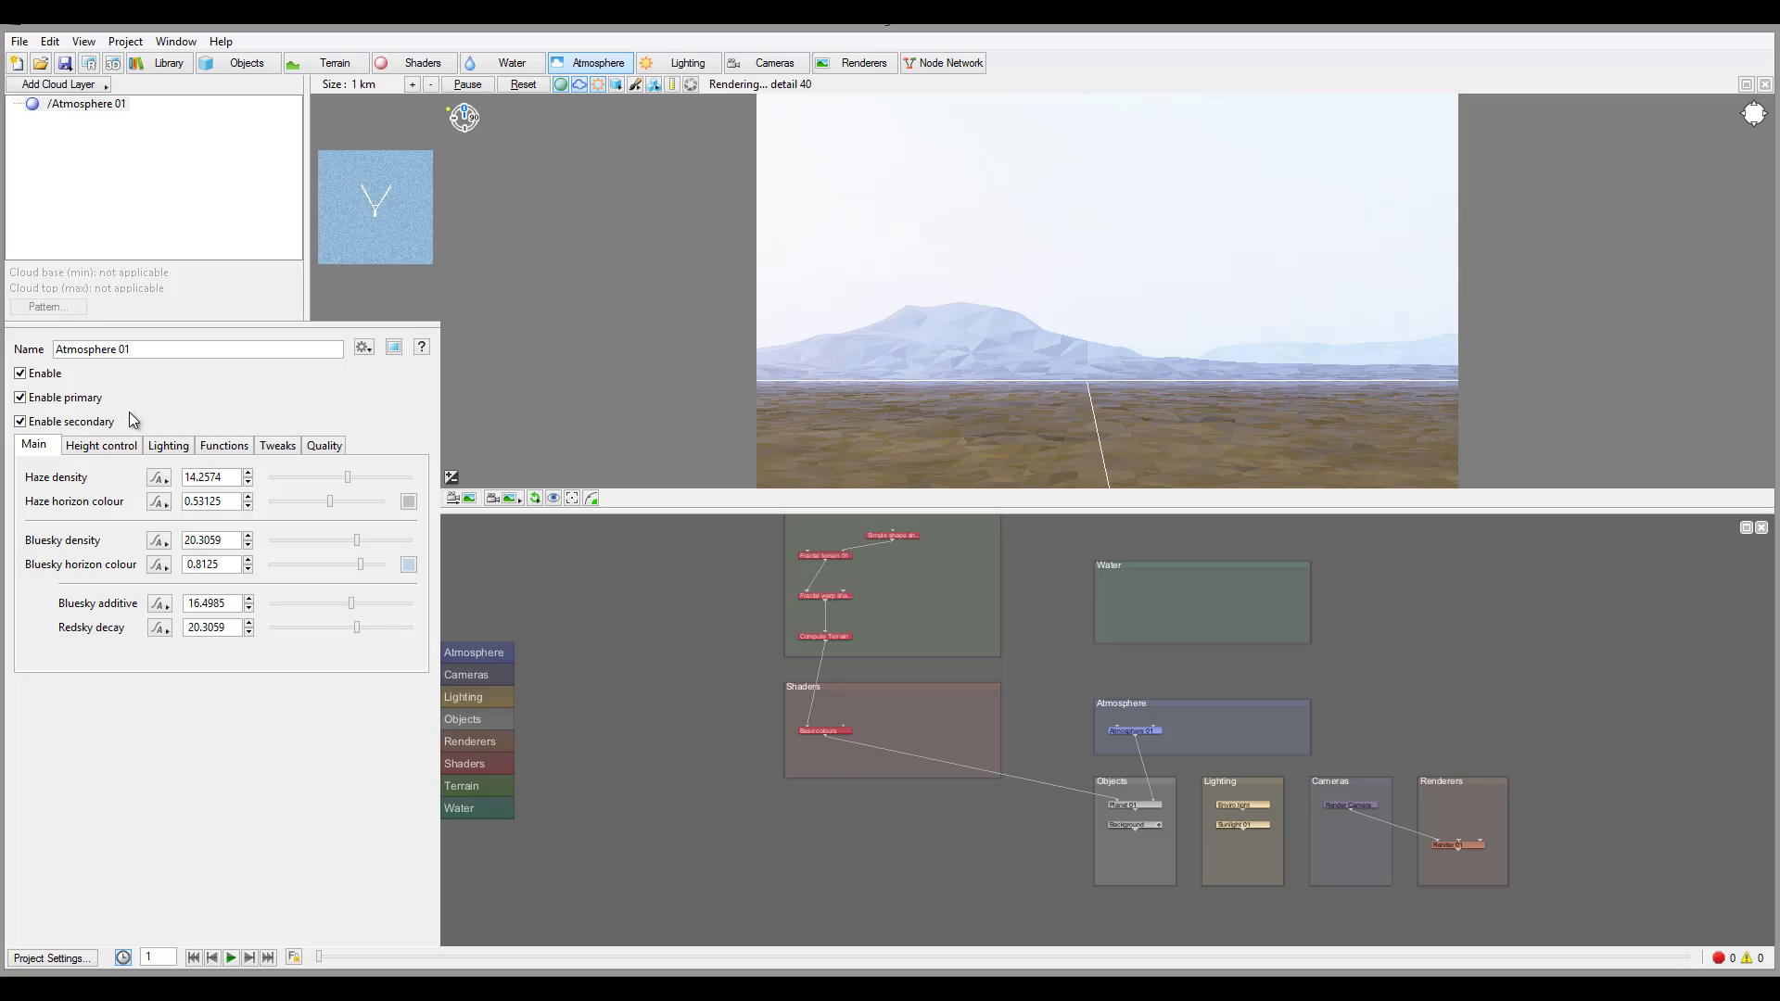
Set the haze exp height of Atmosphere 01 to 1750.
{"action": "left_click", "coordinate": [102, 444]}
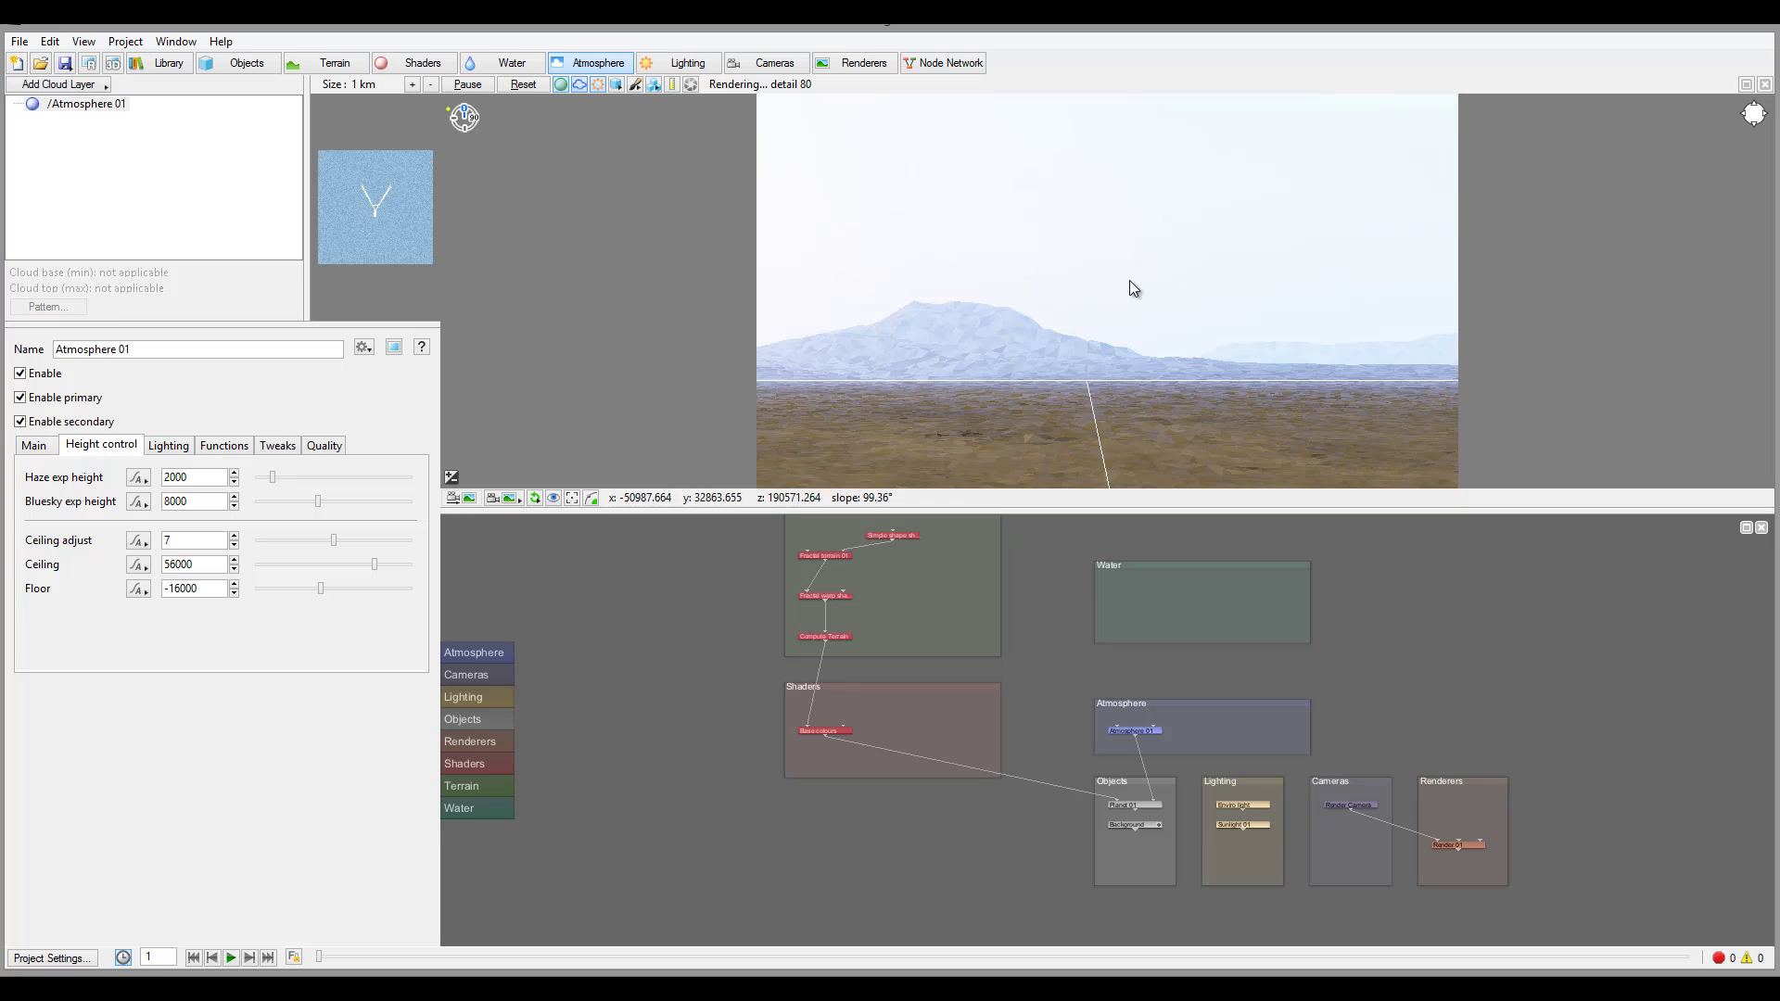
{"action": "left_click_drag", "start_coordinate": [272, 478], "coordinate": [257, 478]}
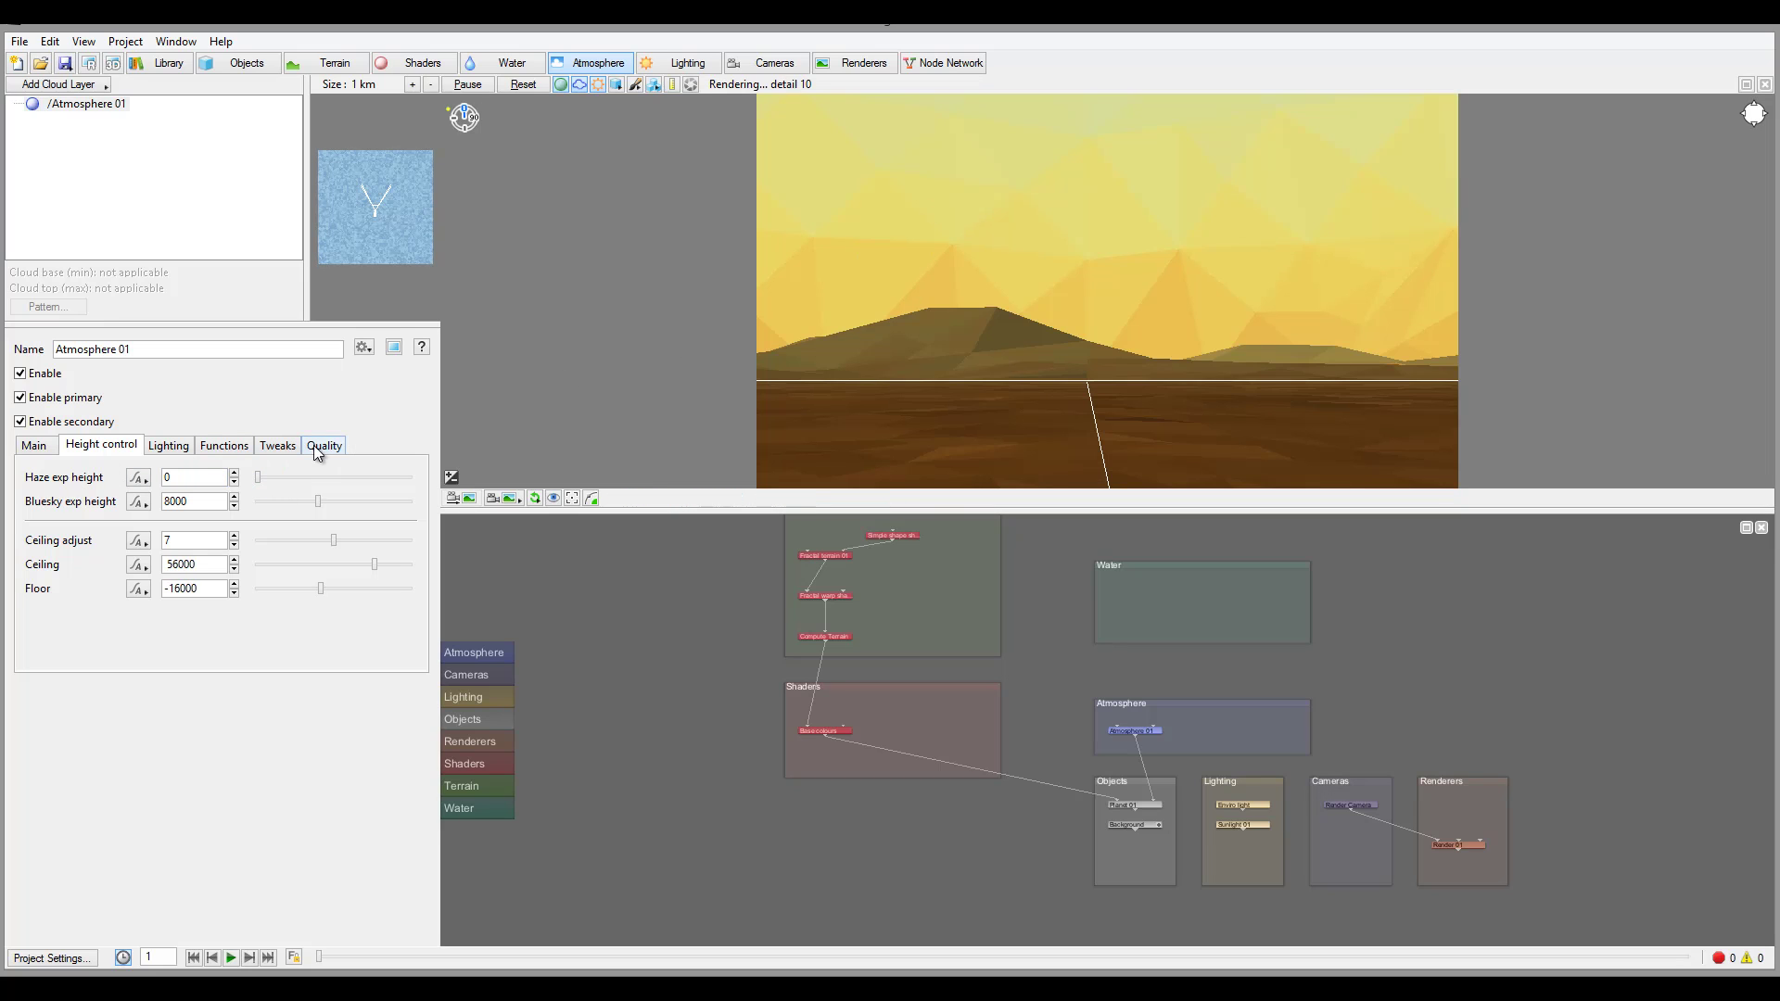
{"action": "left_click_drag", "start_coordinate": [257, 478], "coordinate": [268, 478]}
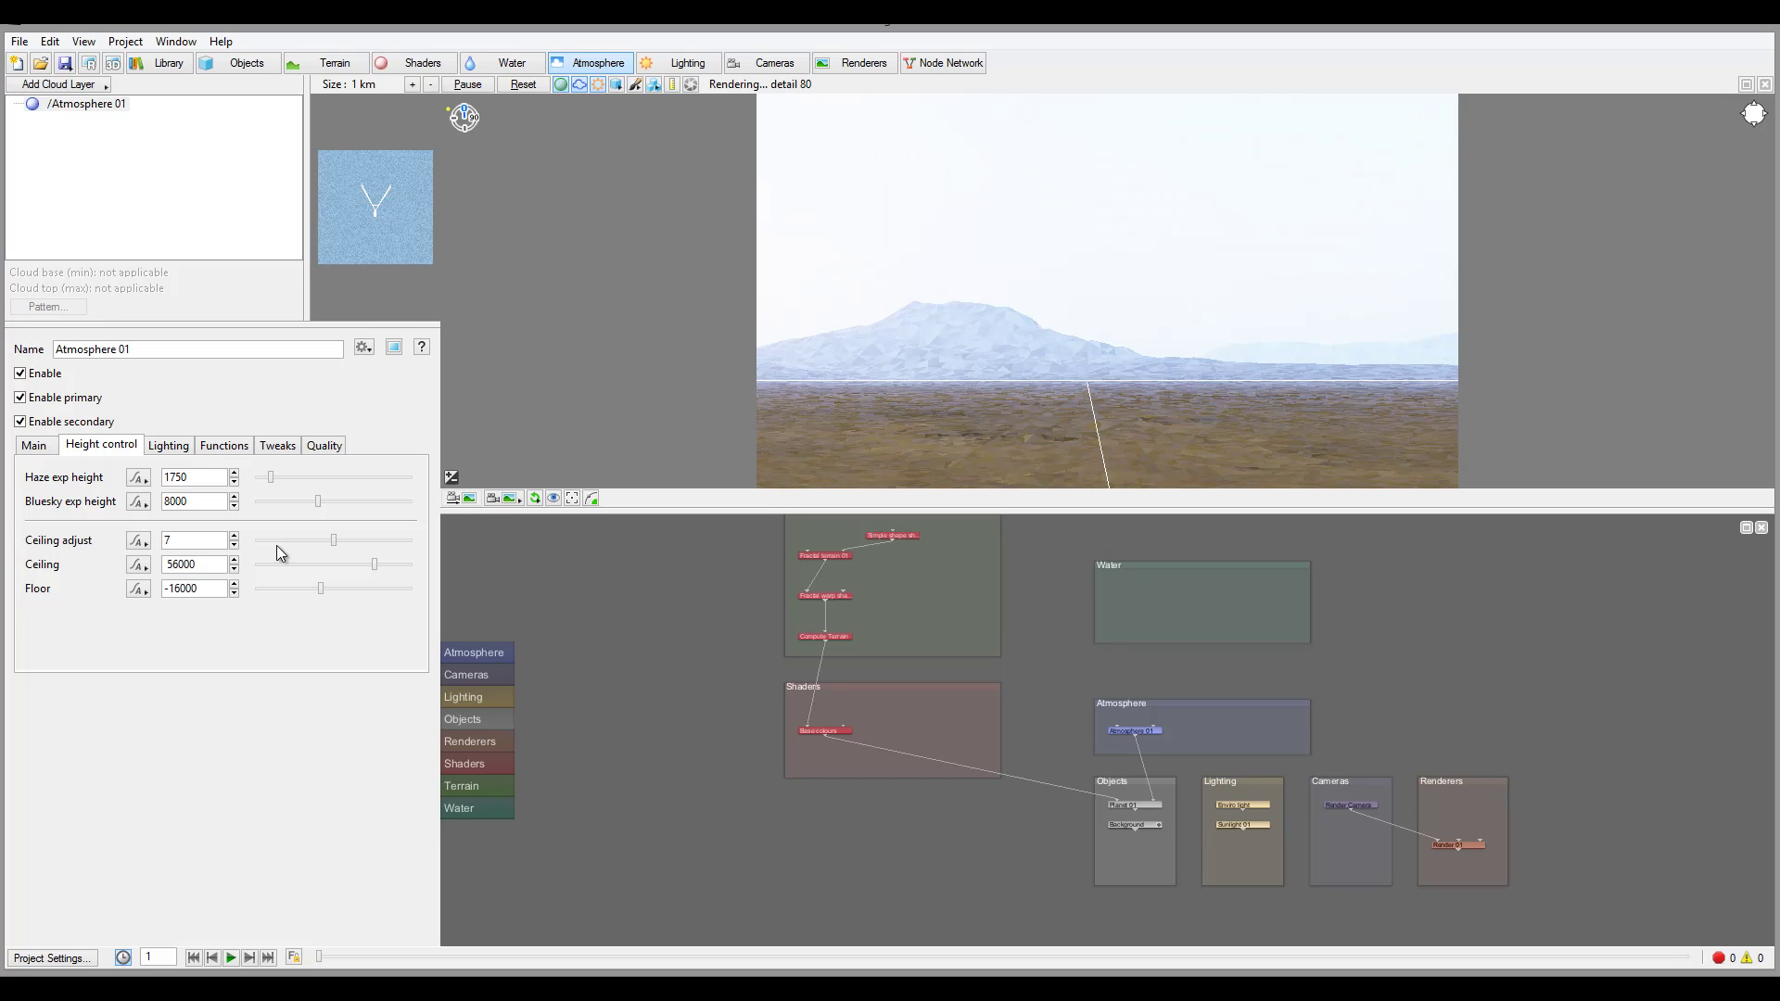
Lower the atmosphere's ceiling to 300 and review the haze and bluesky settings.
{"action": "mouse_move", "coordinate": [372, 569]}
{"action": "left_mouse_down"}
{"action": "mouse_move", "coordinate": [304, 570]}
{"action": "mouse_move", "coordinate": [338, 564]}
{"action": "left_mouse_up"}
{"action": "double_click", "coordinate": [217, 563]}
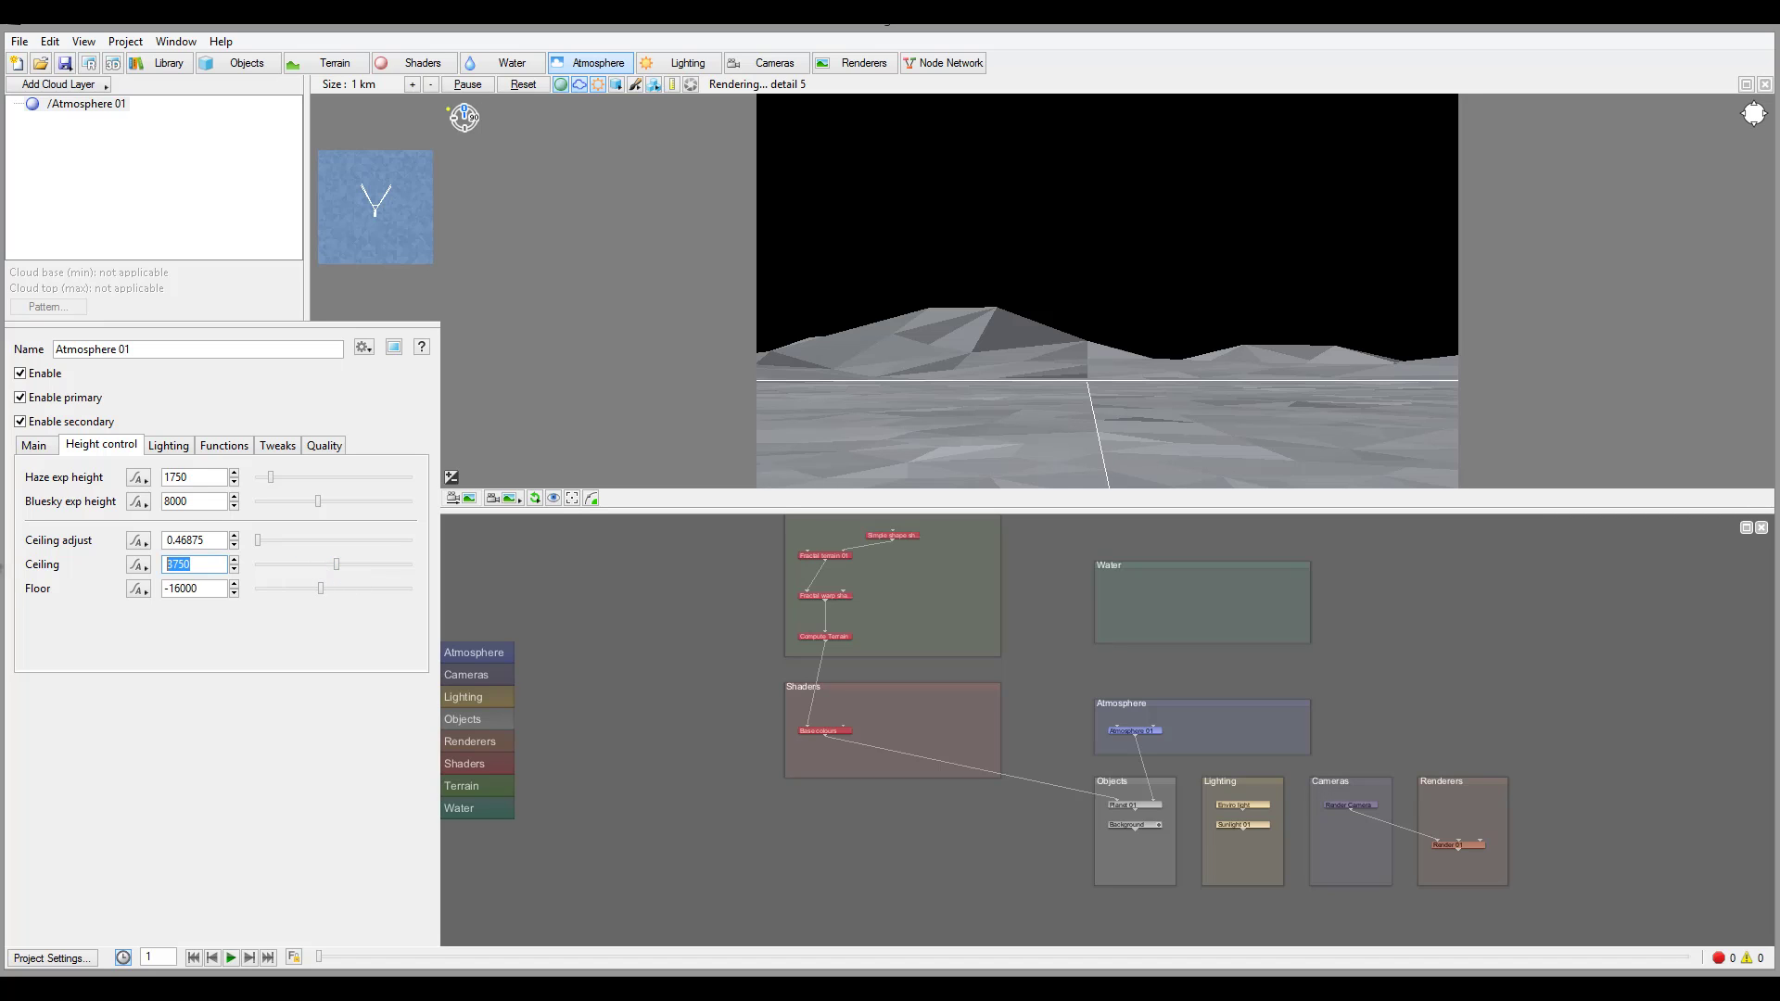
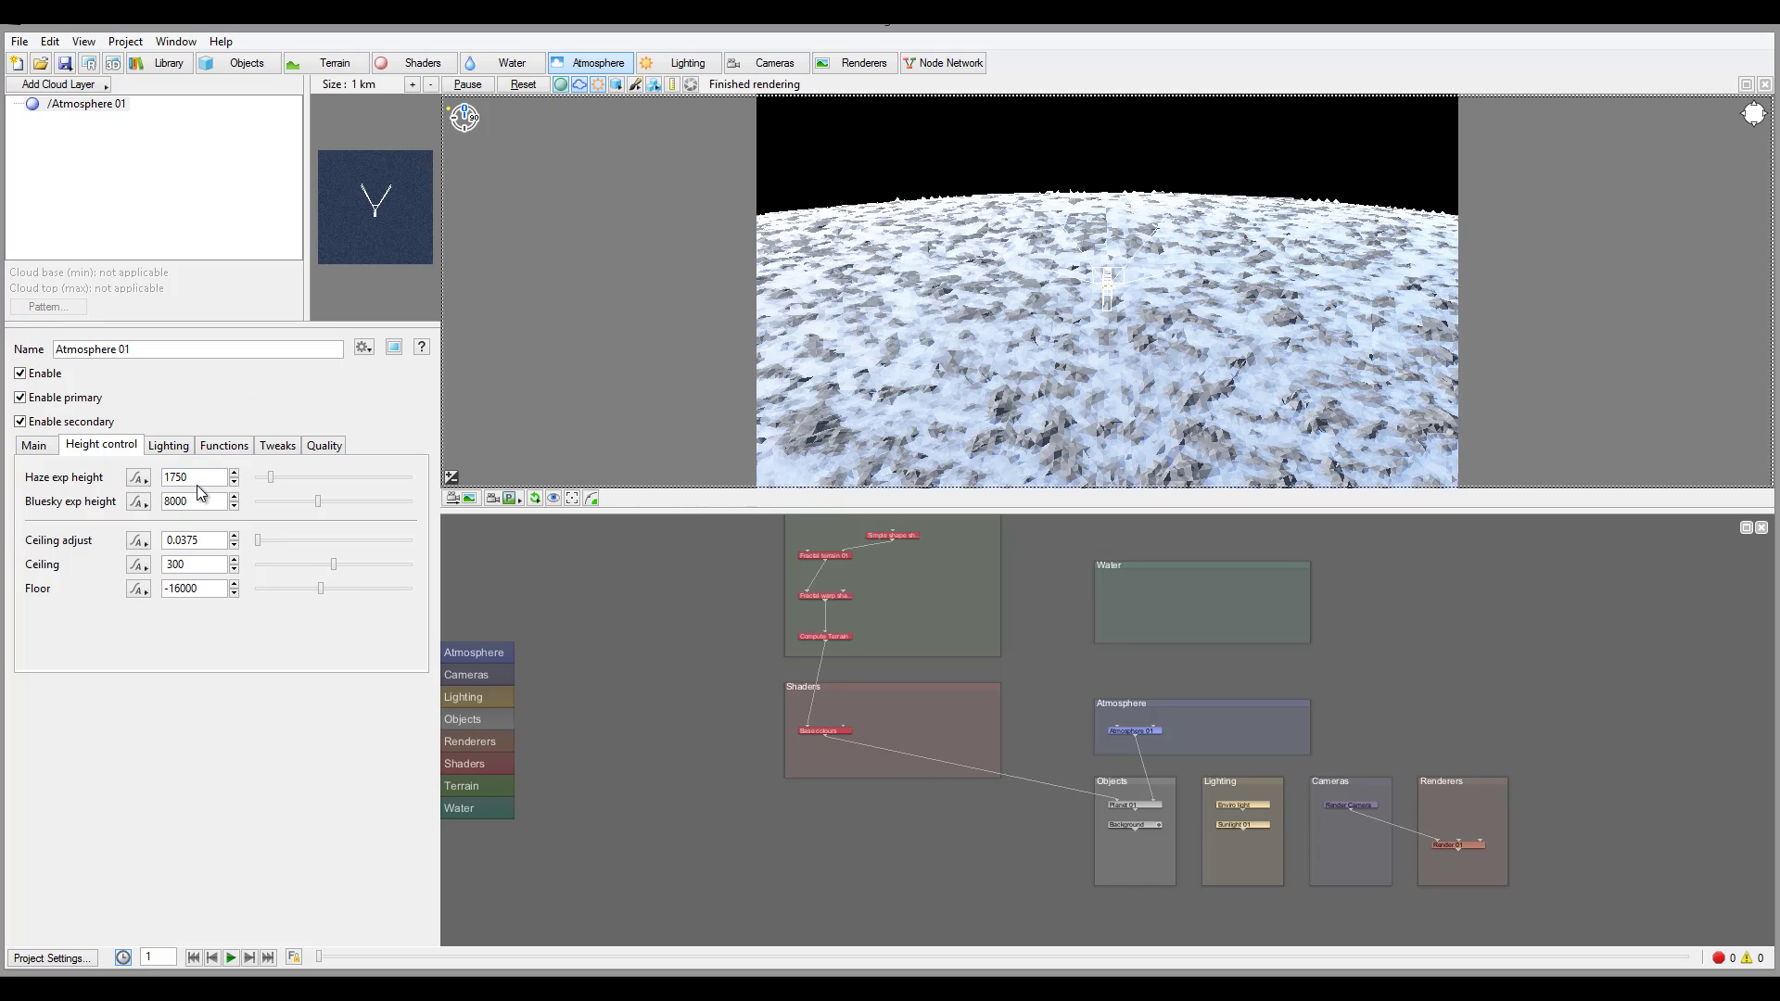
{"action": "left_click", "coordinate": [37, 450]}
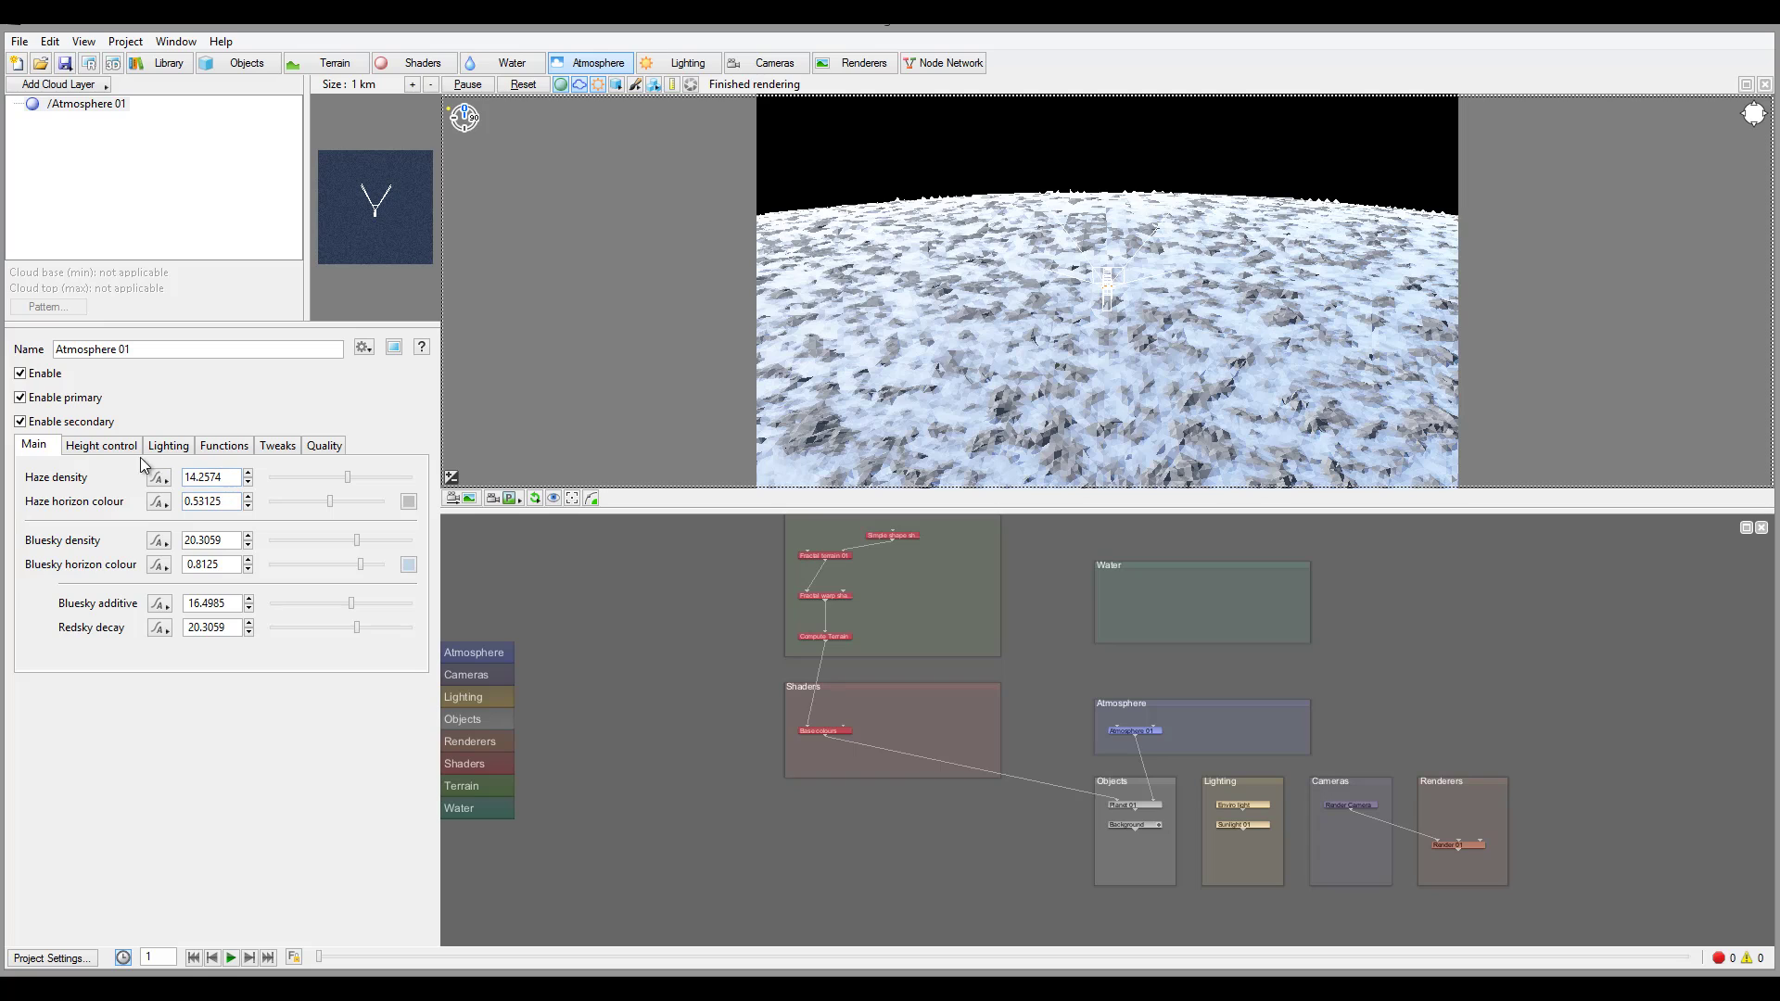
{"action": "left_click", "coordinate": [105, 447]}
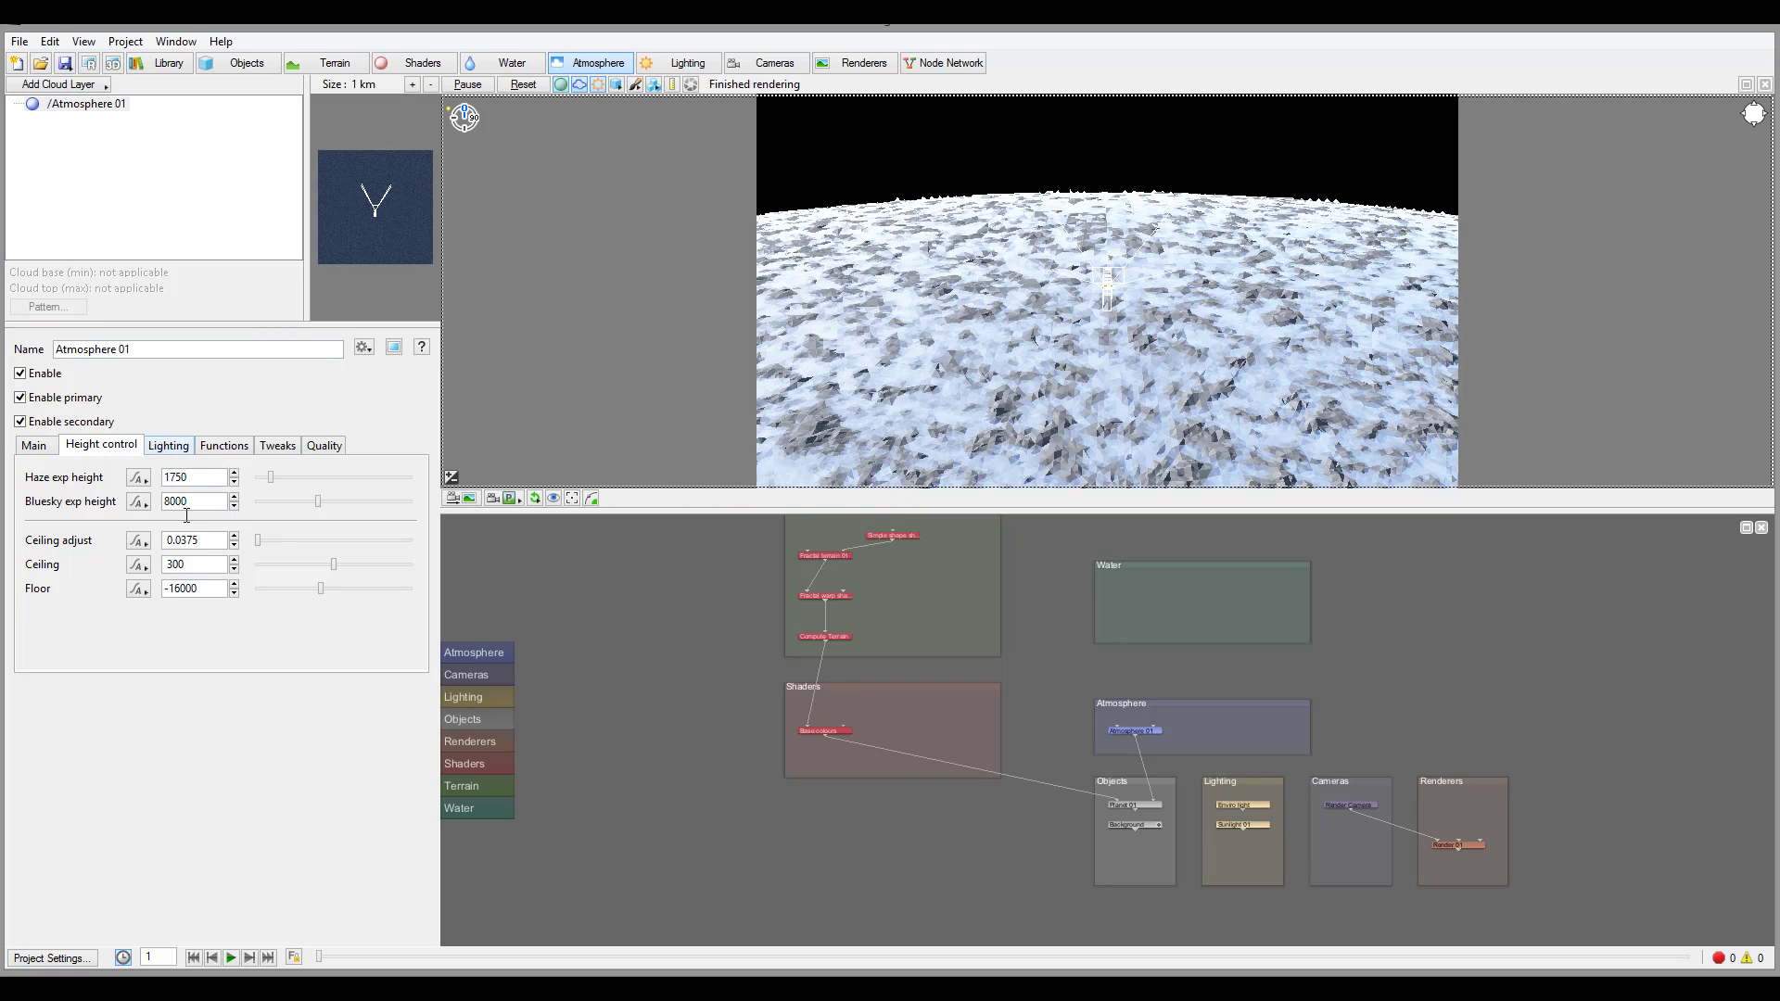
Set the atmosphere's ceiling to 3000.
{"action": "double_click", "coordinate": [216, 563]}
{"action": "key", "text": "Return"}
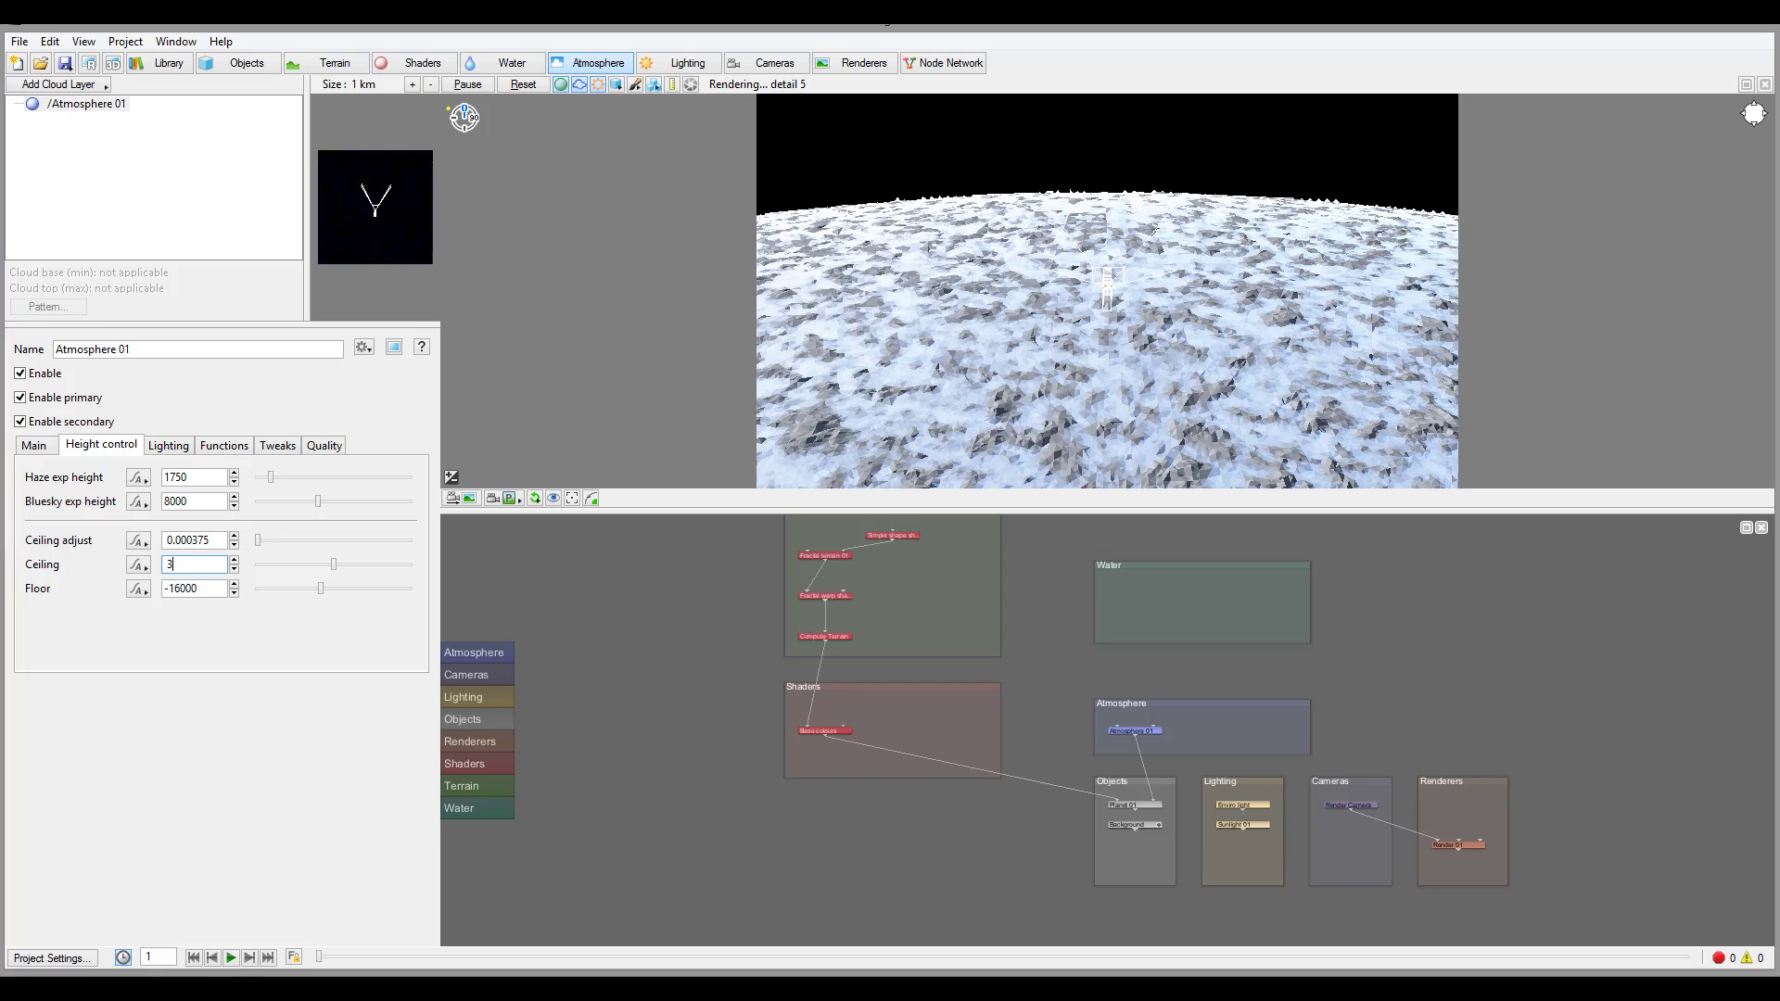
{"action": "type", "text": "00"}
{"action": "key", "text": "Return"}
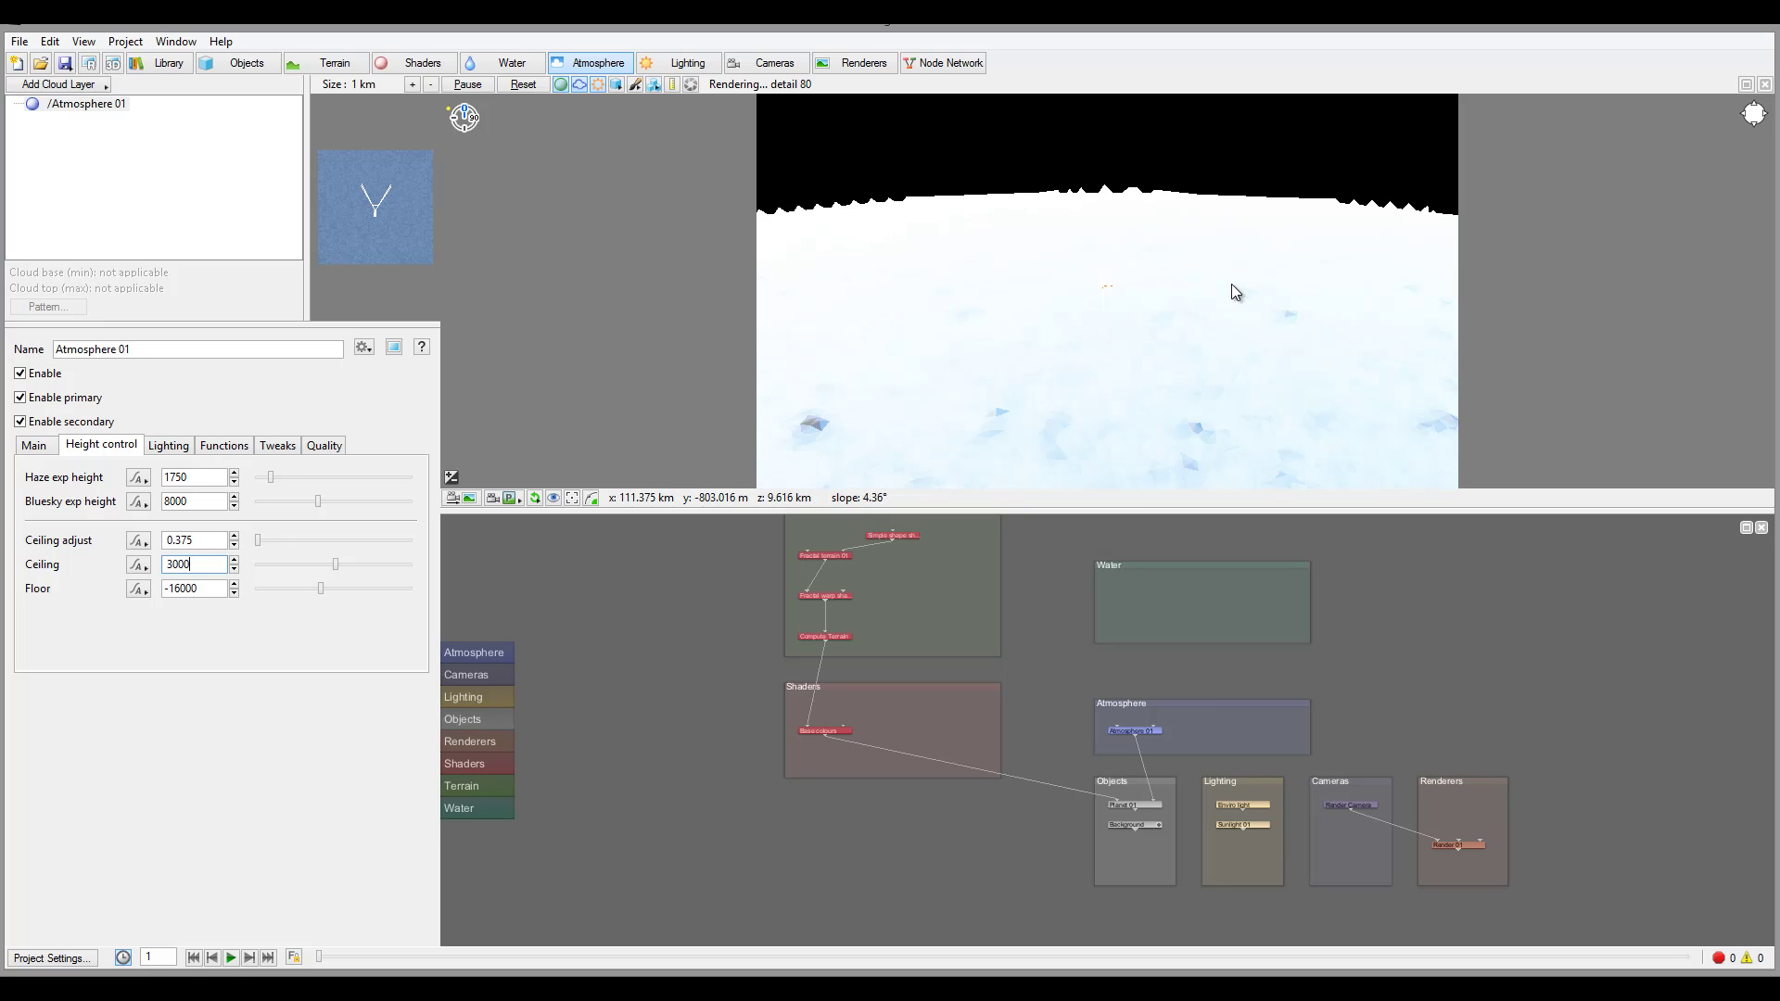
Raise the atmosphere's ceiling to 7000 with the planet's curvature in view.
{"action": "left_click_drag", "start_coordinate": [1208, 302], "coordinate": [1037, 298]}
{"action": "left_click_drag", "start_coordinate": [1184, 299], "coordinate": [1110, 360]}
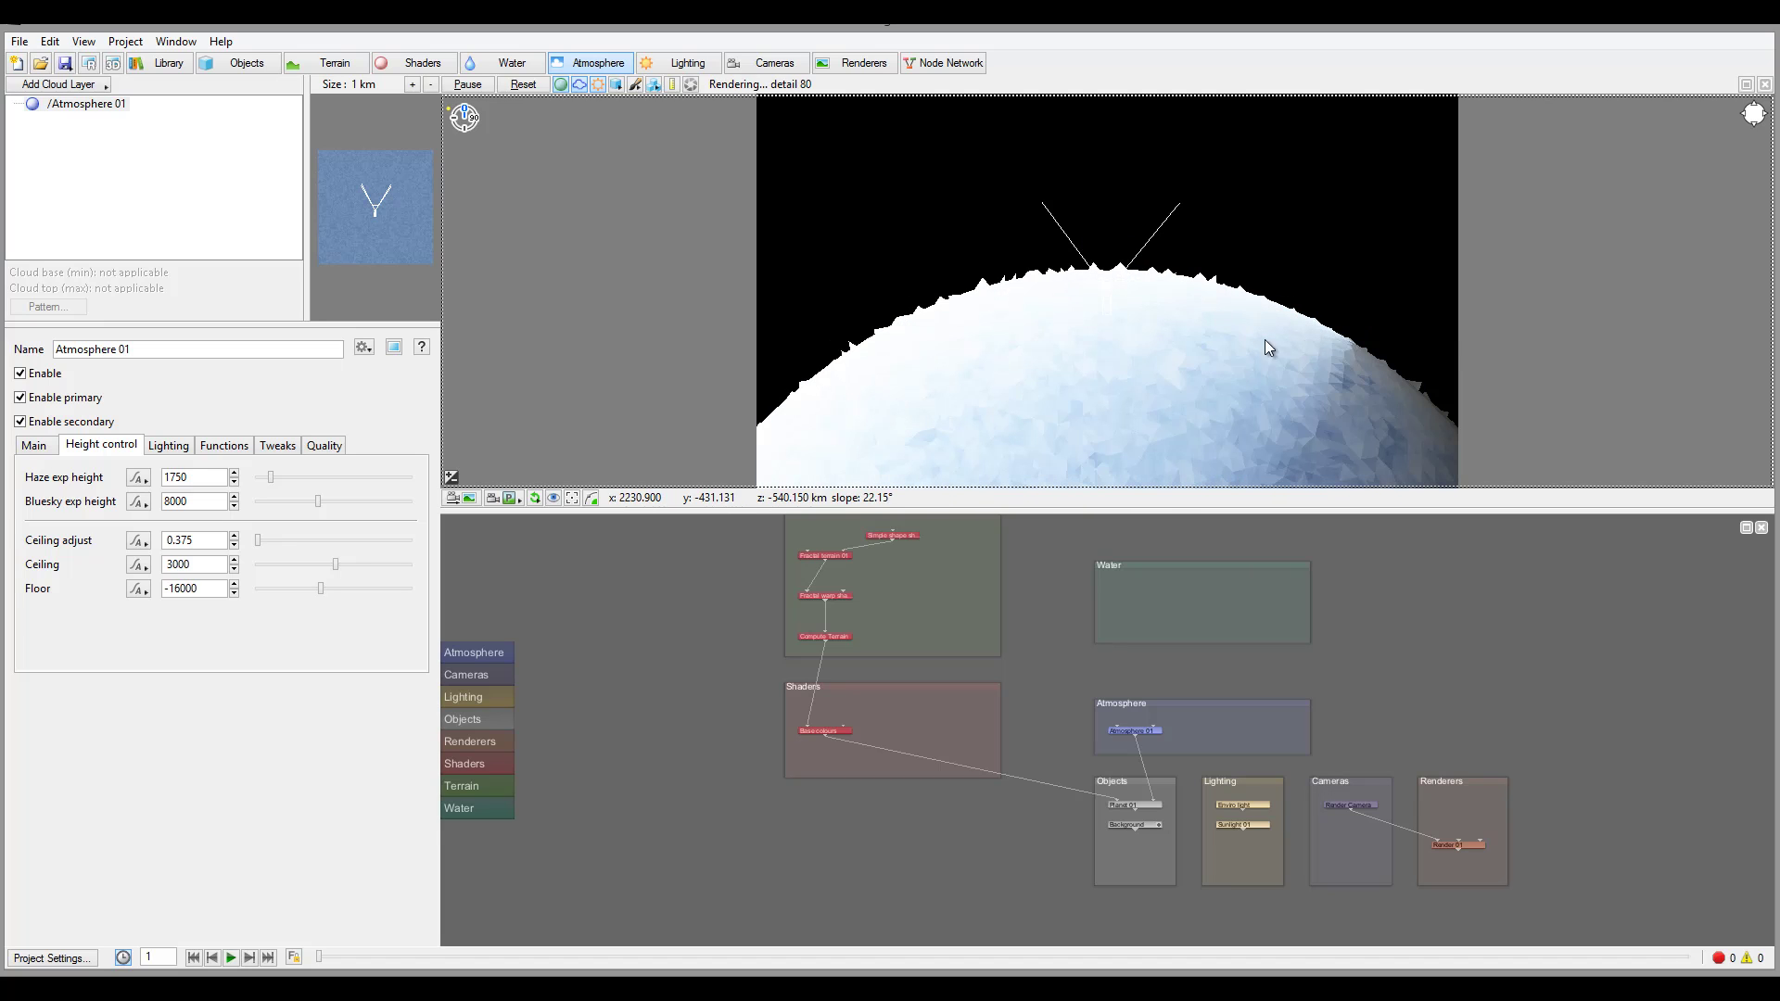
{"action": "left_click_drag", "start_coordinate": [205, 564], "coordinate": [53, 557]}
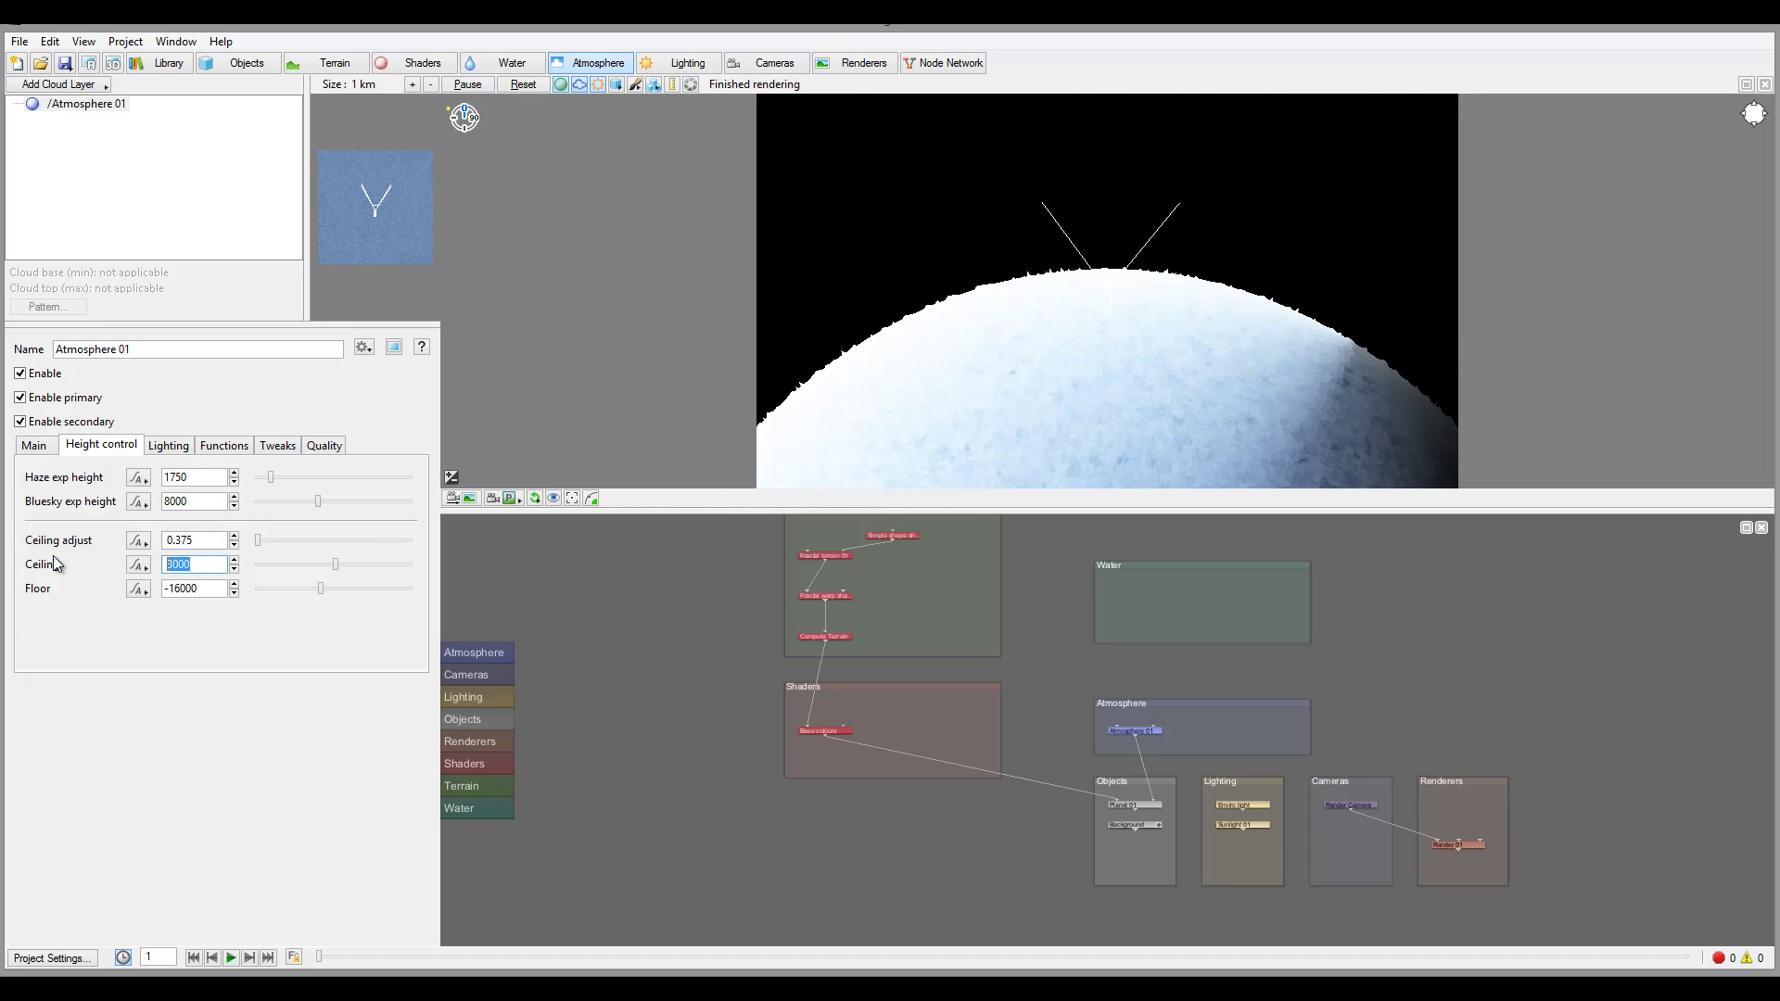
{"action": "type", "text": "7000"}
{"action": "key", "text": "Return"}
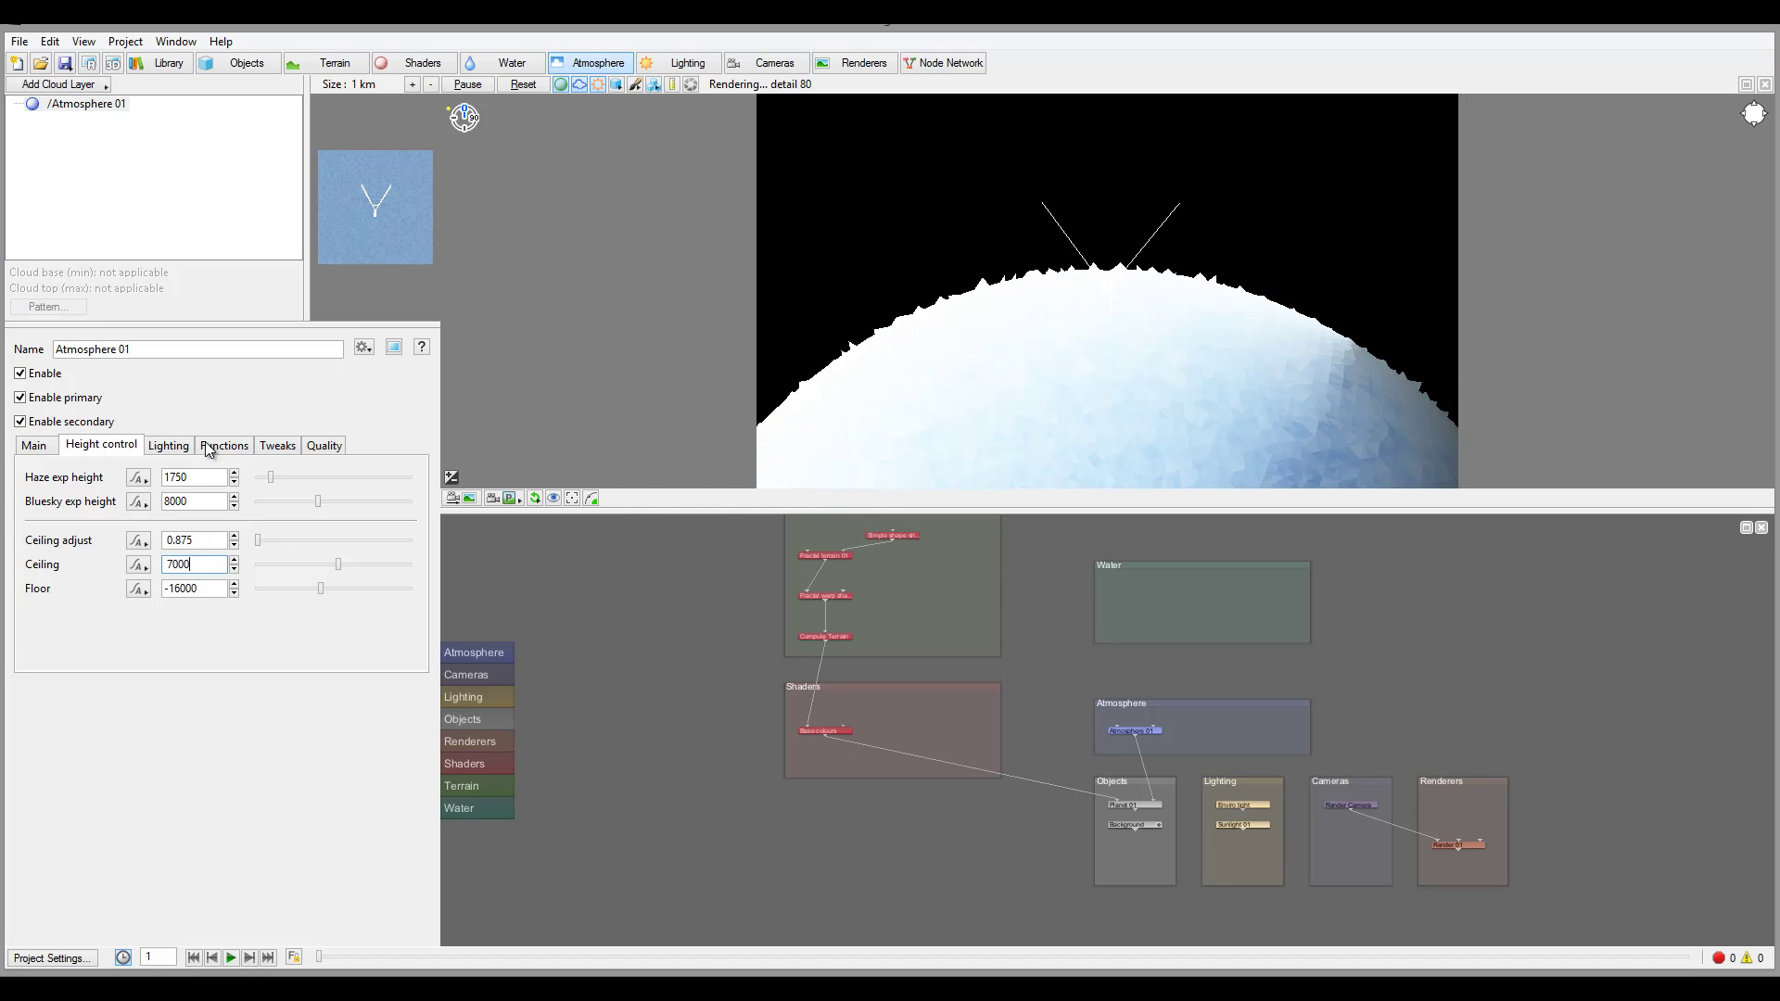
Reduce the haze density to about 0.18 and the bluesky density to about 0.085.
{"action": "left_click", "coordinate": [35, 446]}
{"action": "left_click_drag", "start_coordinate": [349, 476], "coordinate": [291, 476]}
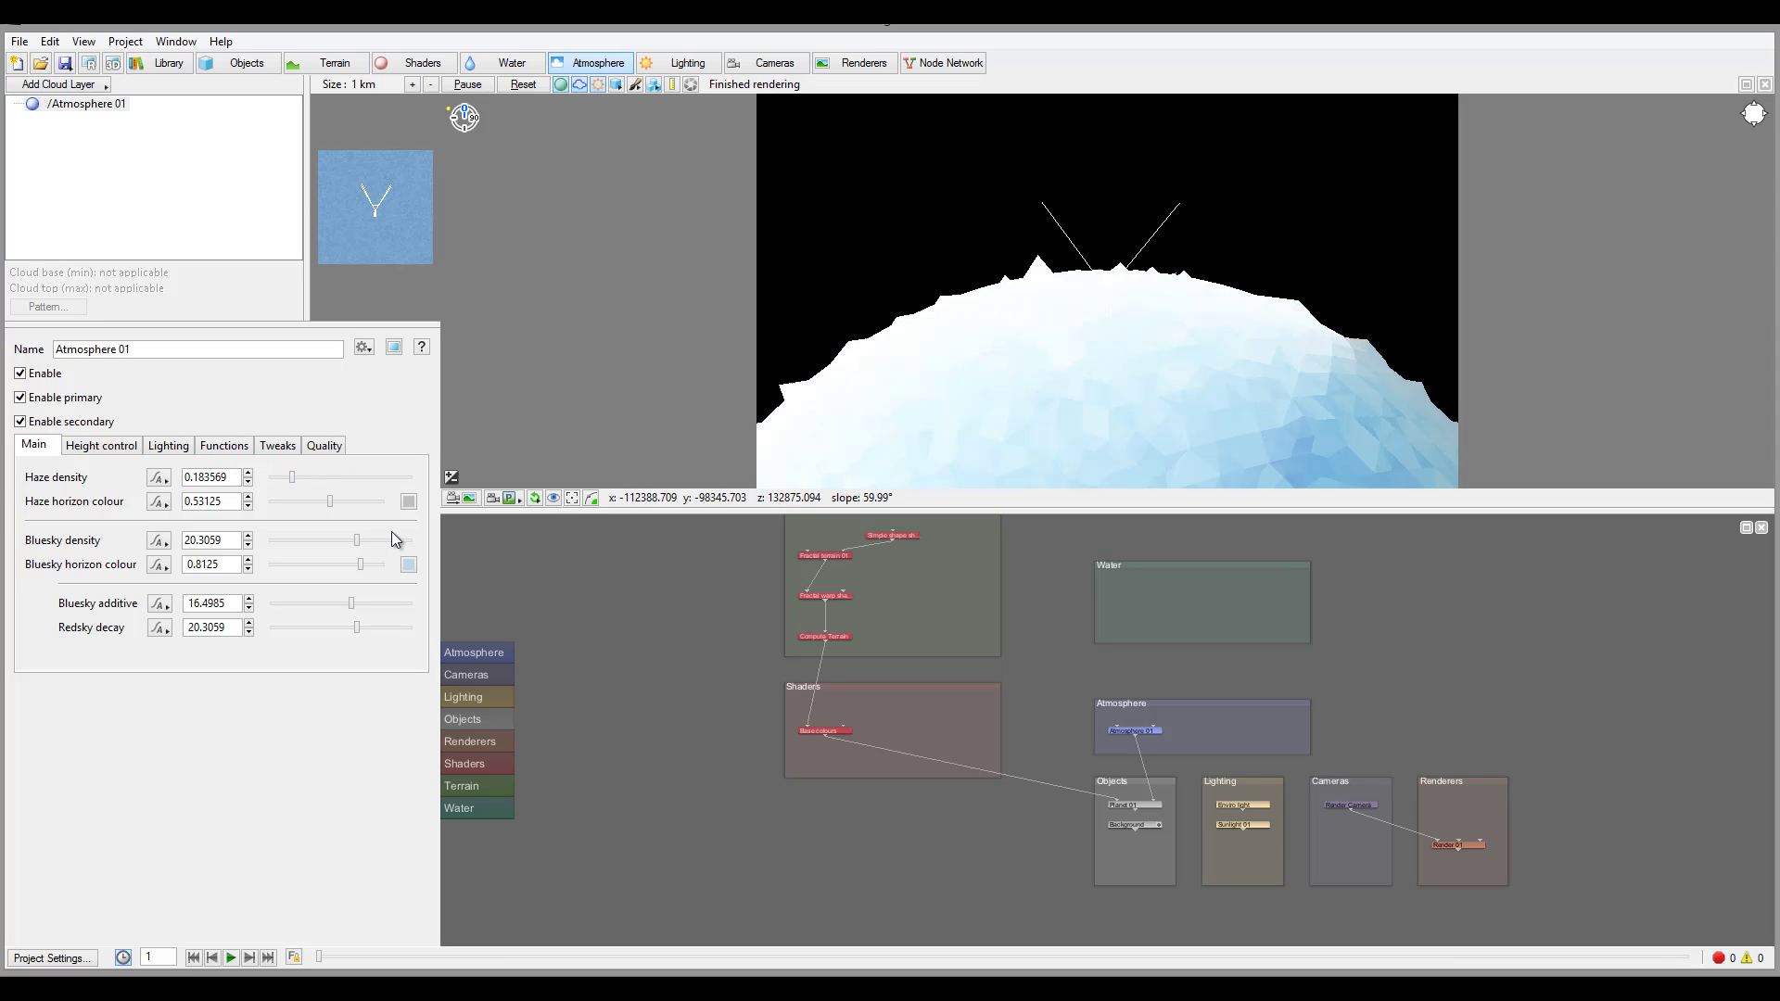
{"action": "left_click_drag", "start_coordinate": [357, 541], "coordinate": [287, 540]}
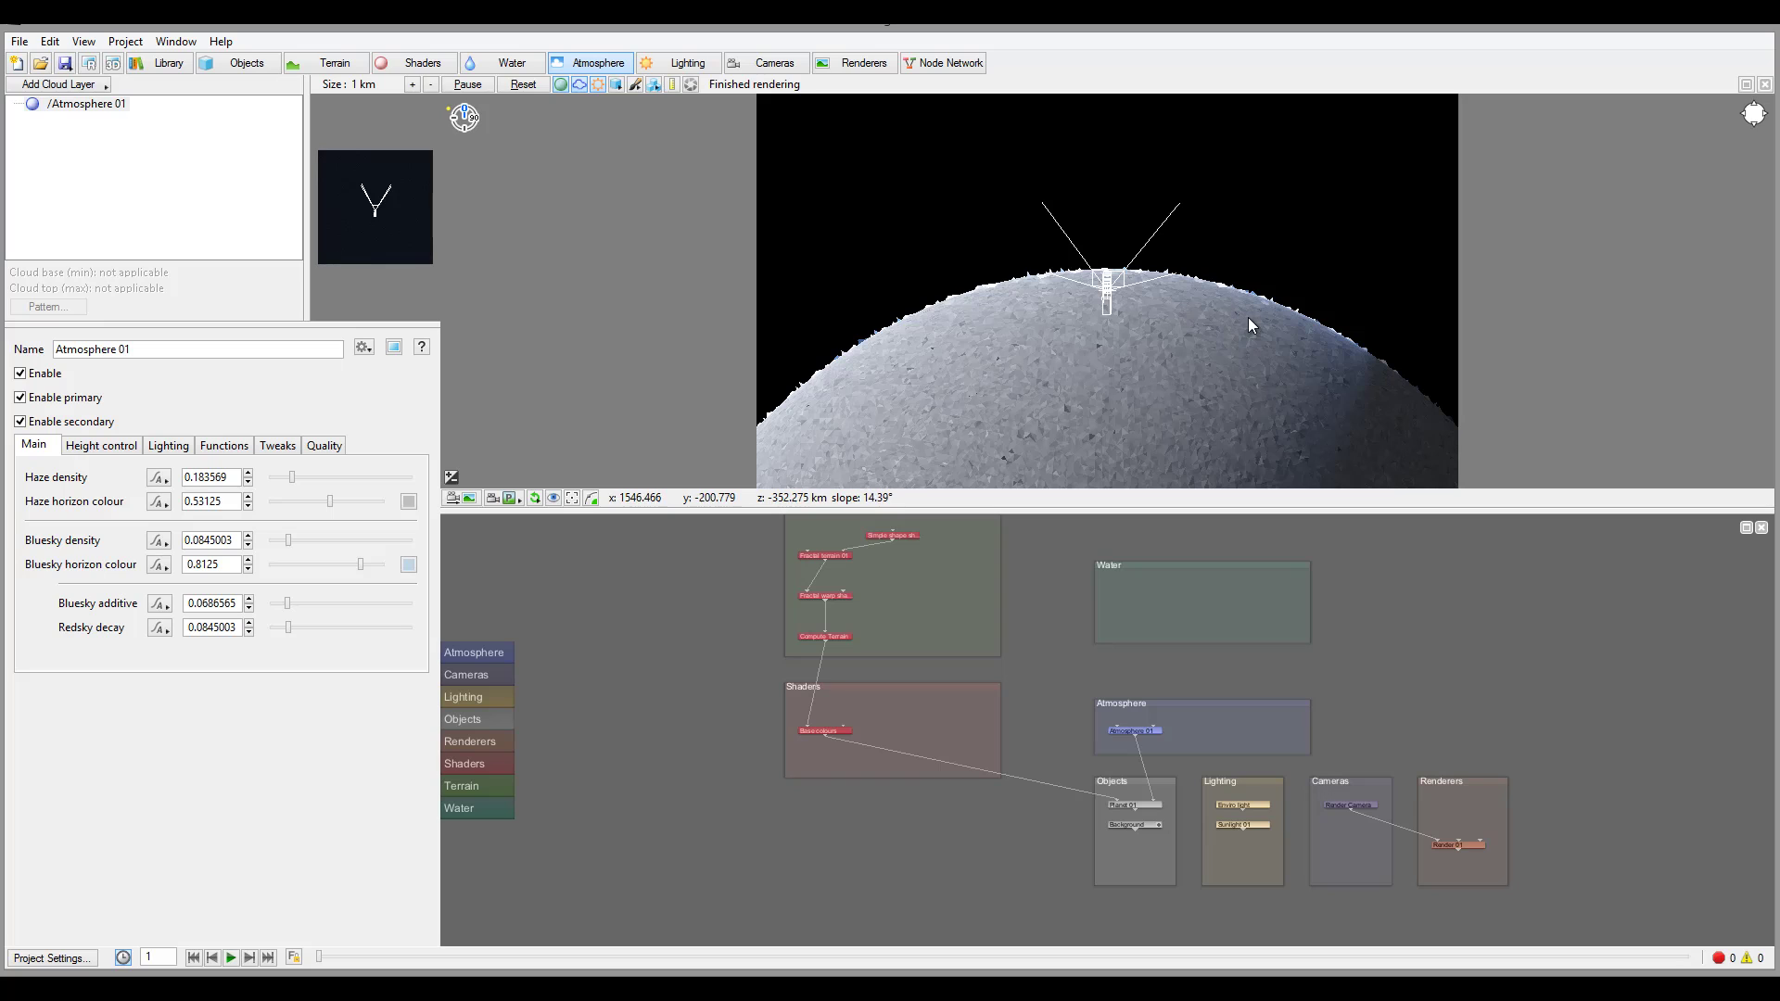
Reset the 3D preview to the ground-level view of the mountains and tilt it slightly upward.
{"action": "left_click", "coordinate": [518, 87]}
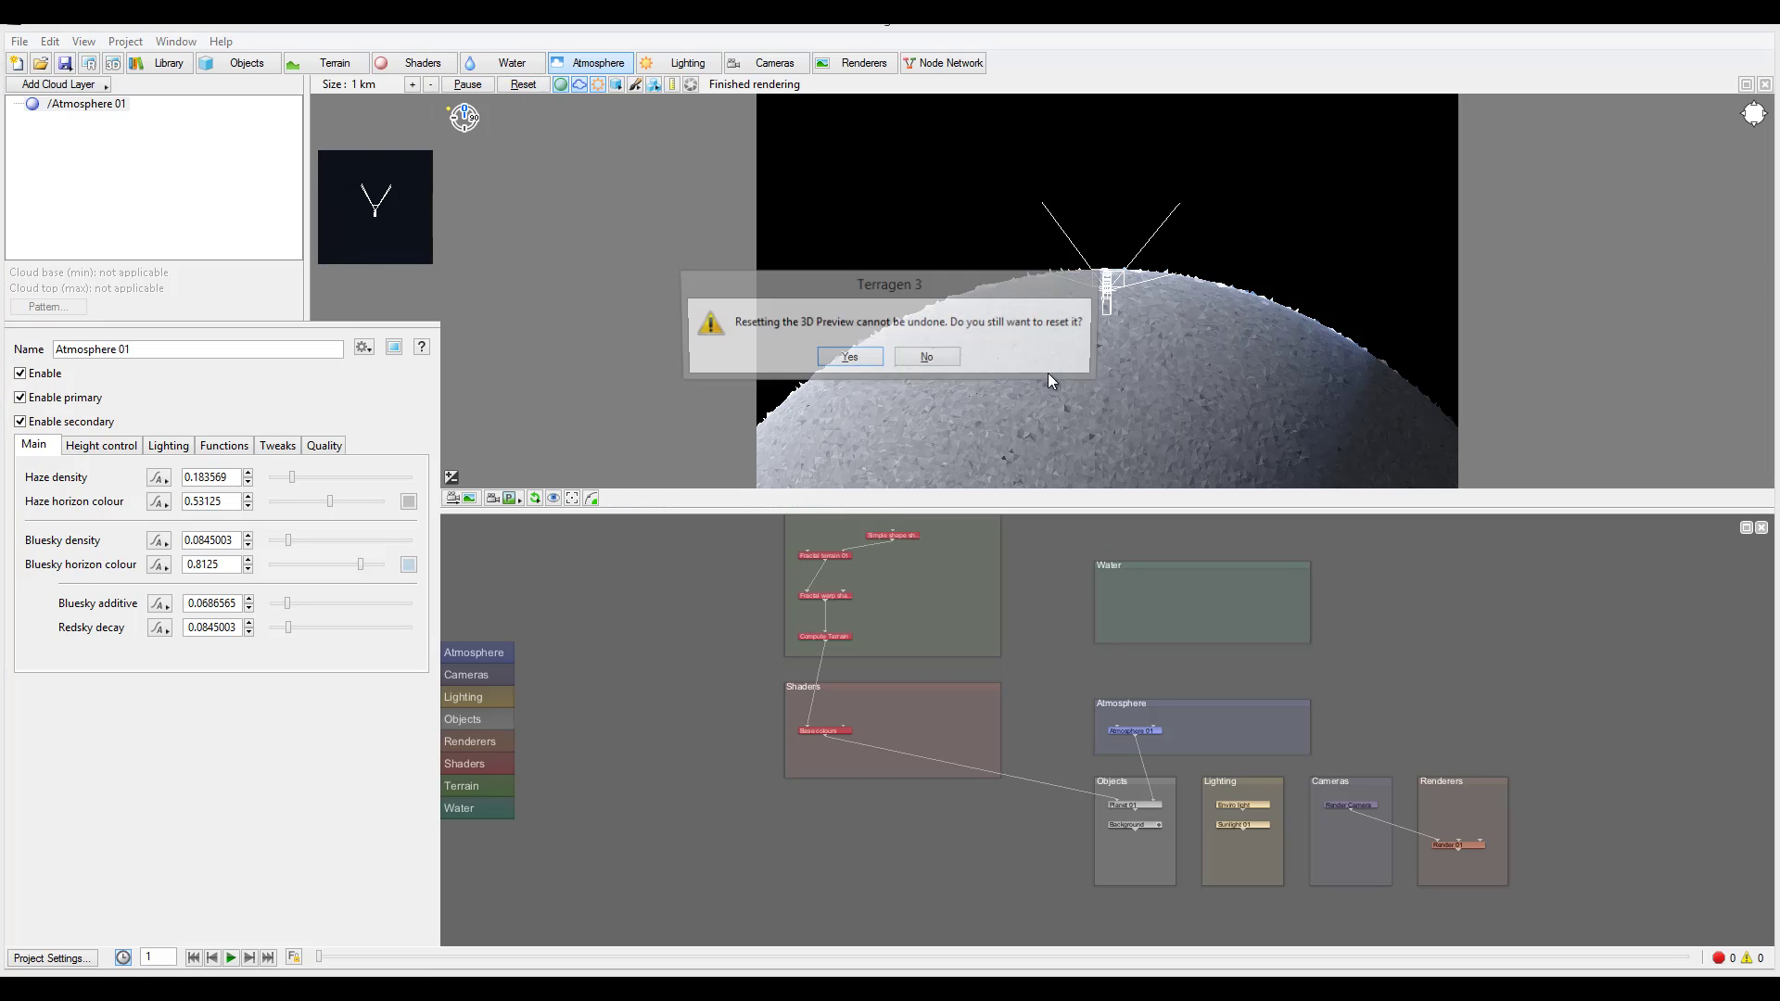
{"action": "left_click", "coordinate": [842, 358]}
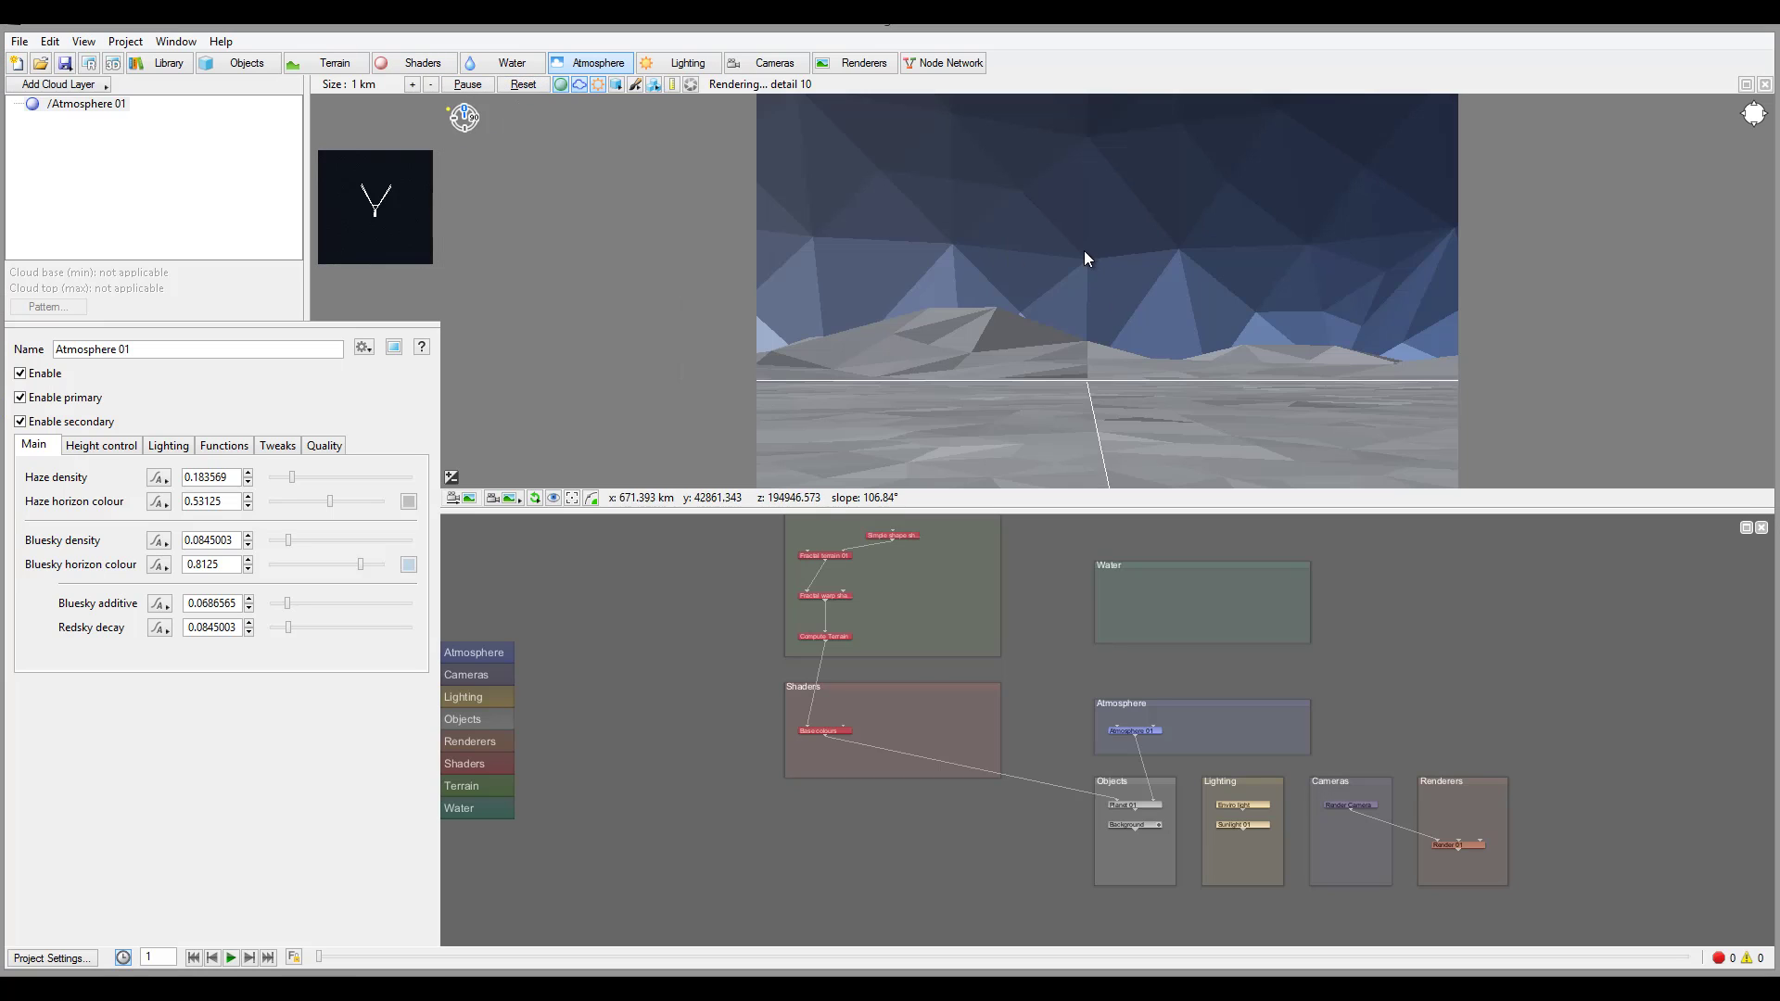
{"action": "right_click_drag", "start_coordinate": [1070, 284], "coordinate": [1068, 238]}
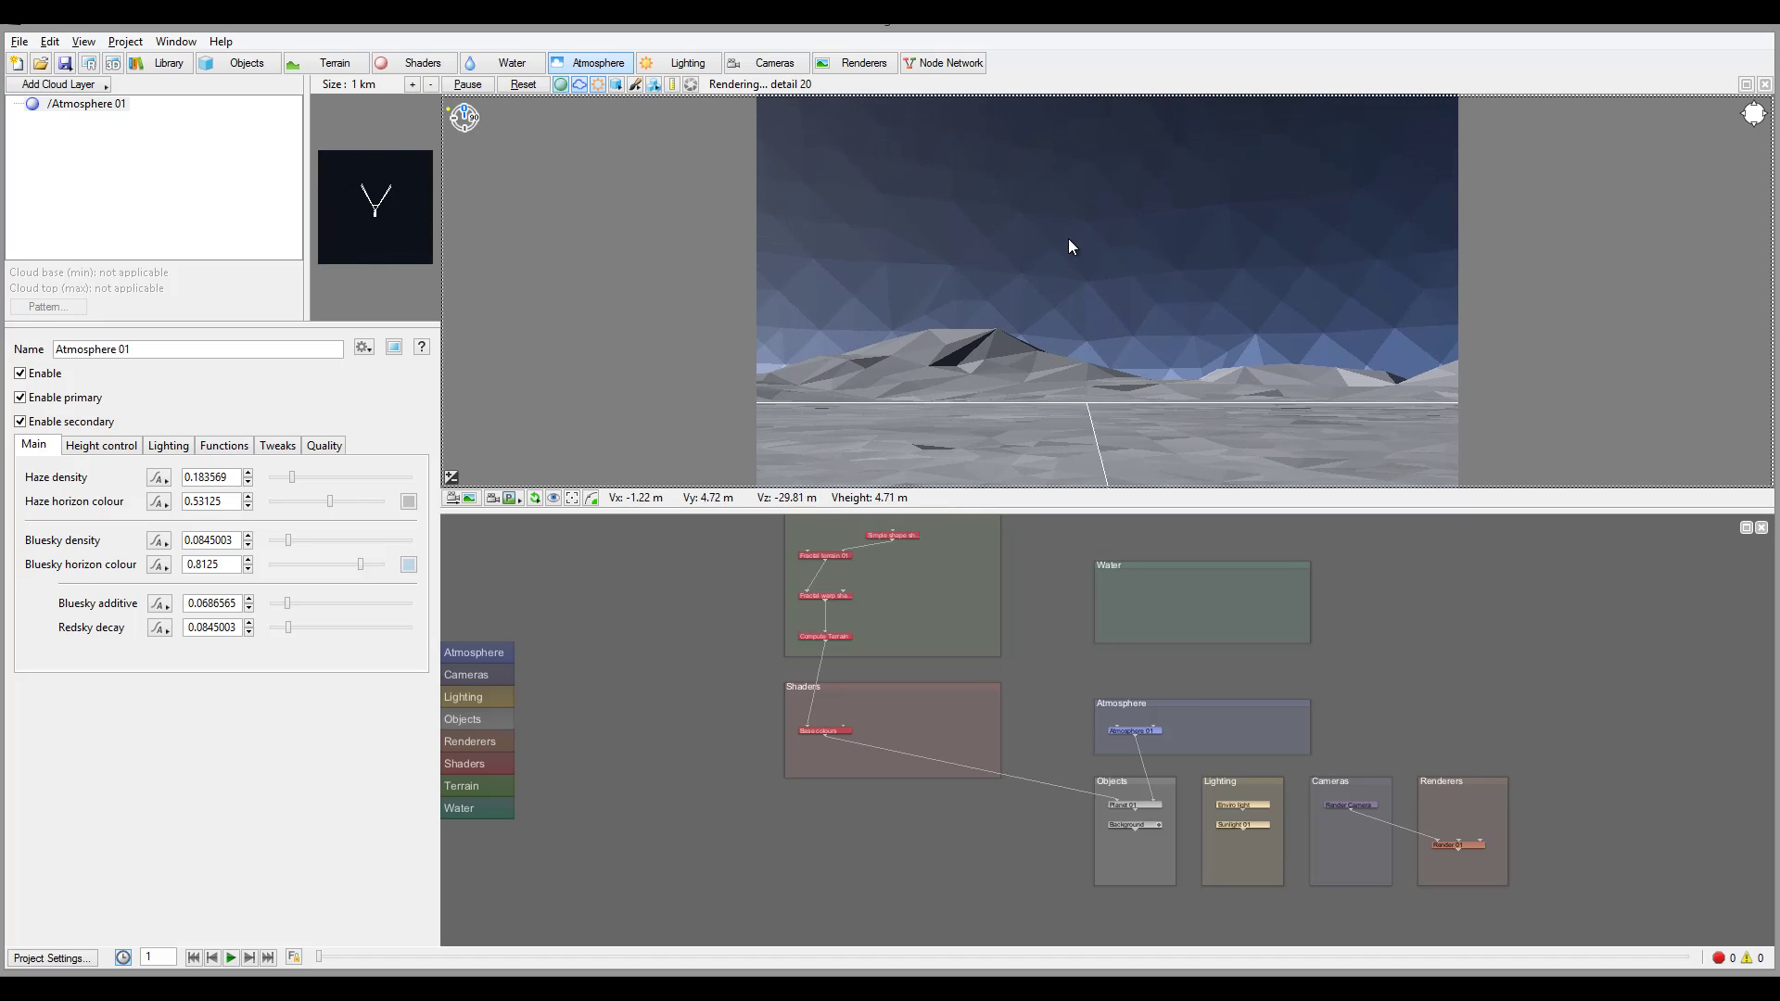
Reduce Atmosphere 01's enviro light to 0.4 and raise its bluesky glow amount to about 0.51.
{"action": "left_click", "coordinate": [169, 445]}
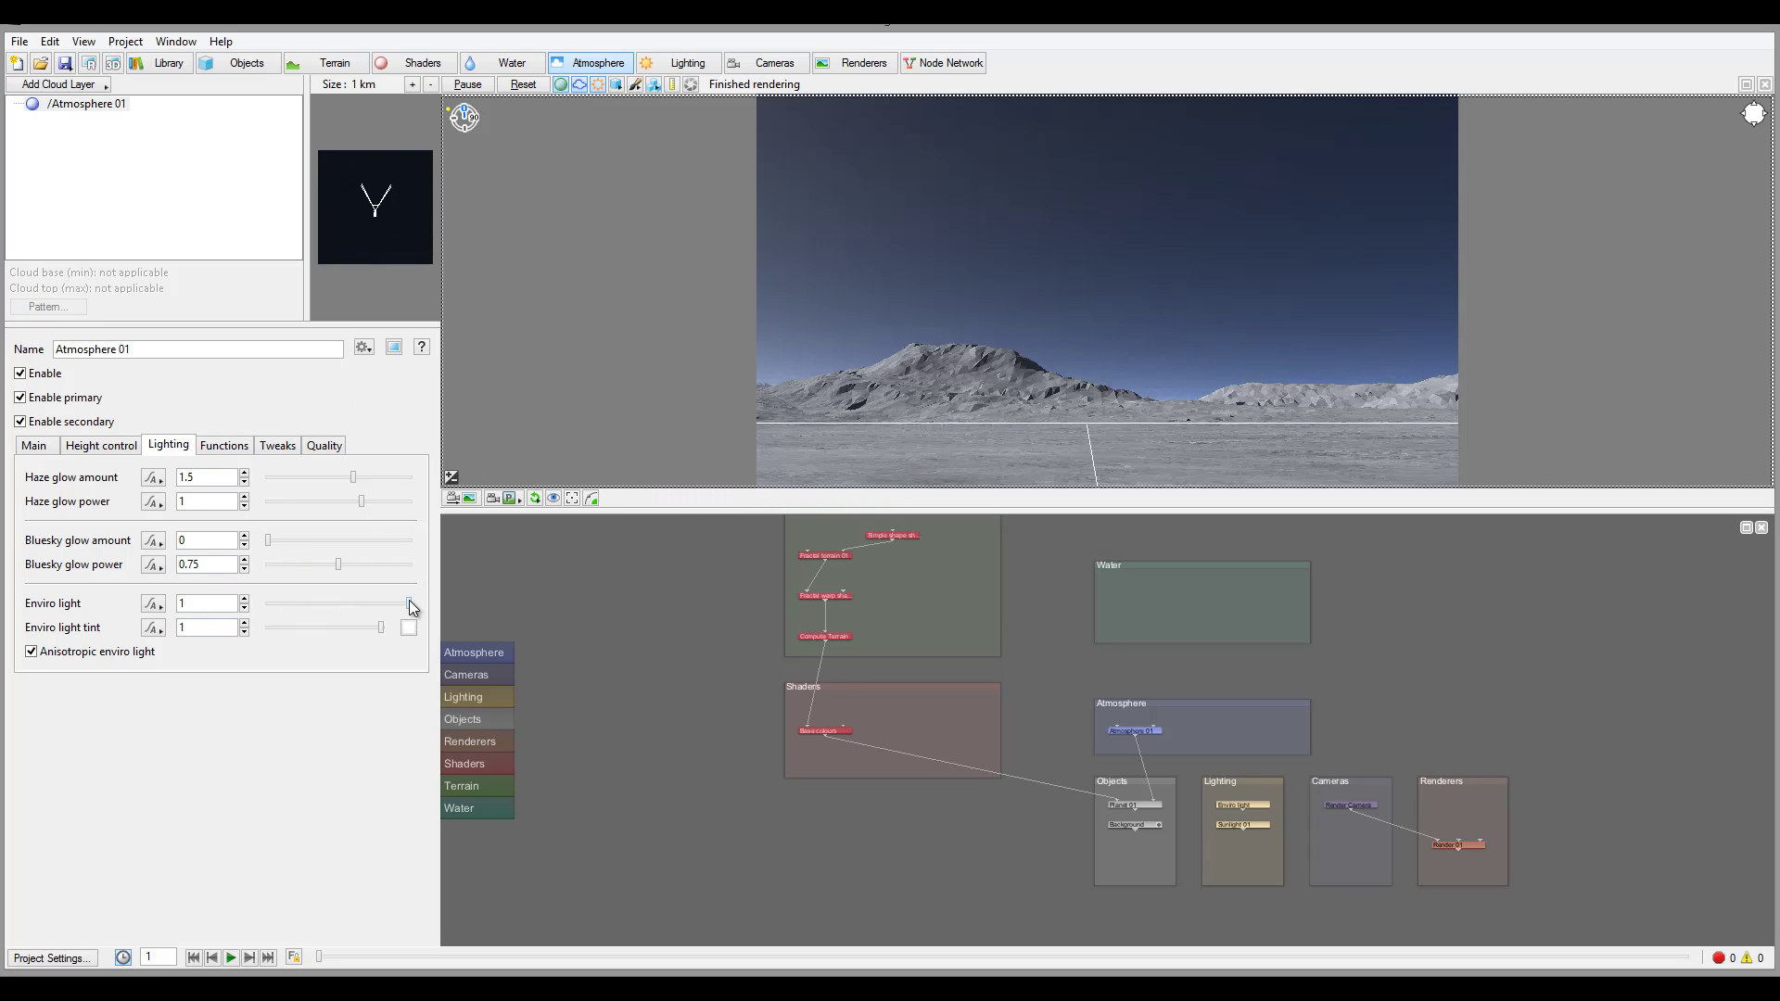
{"action": "left_click_drag", "start_coordinate": [409, 604], "coordinate": [324, 605]}
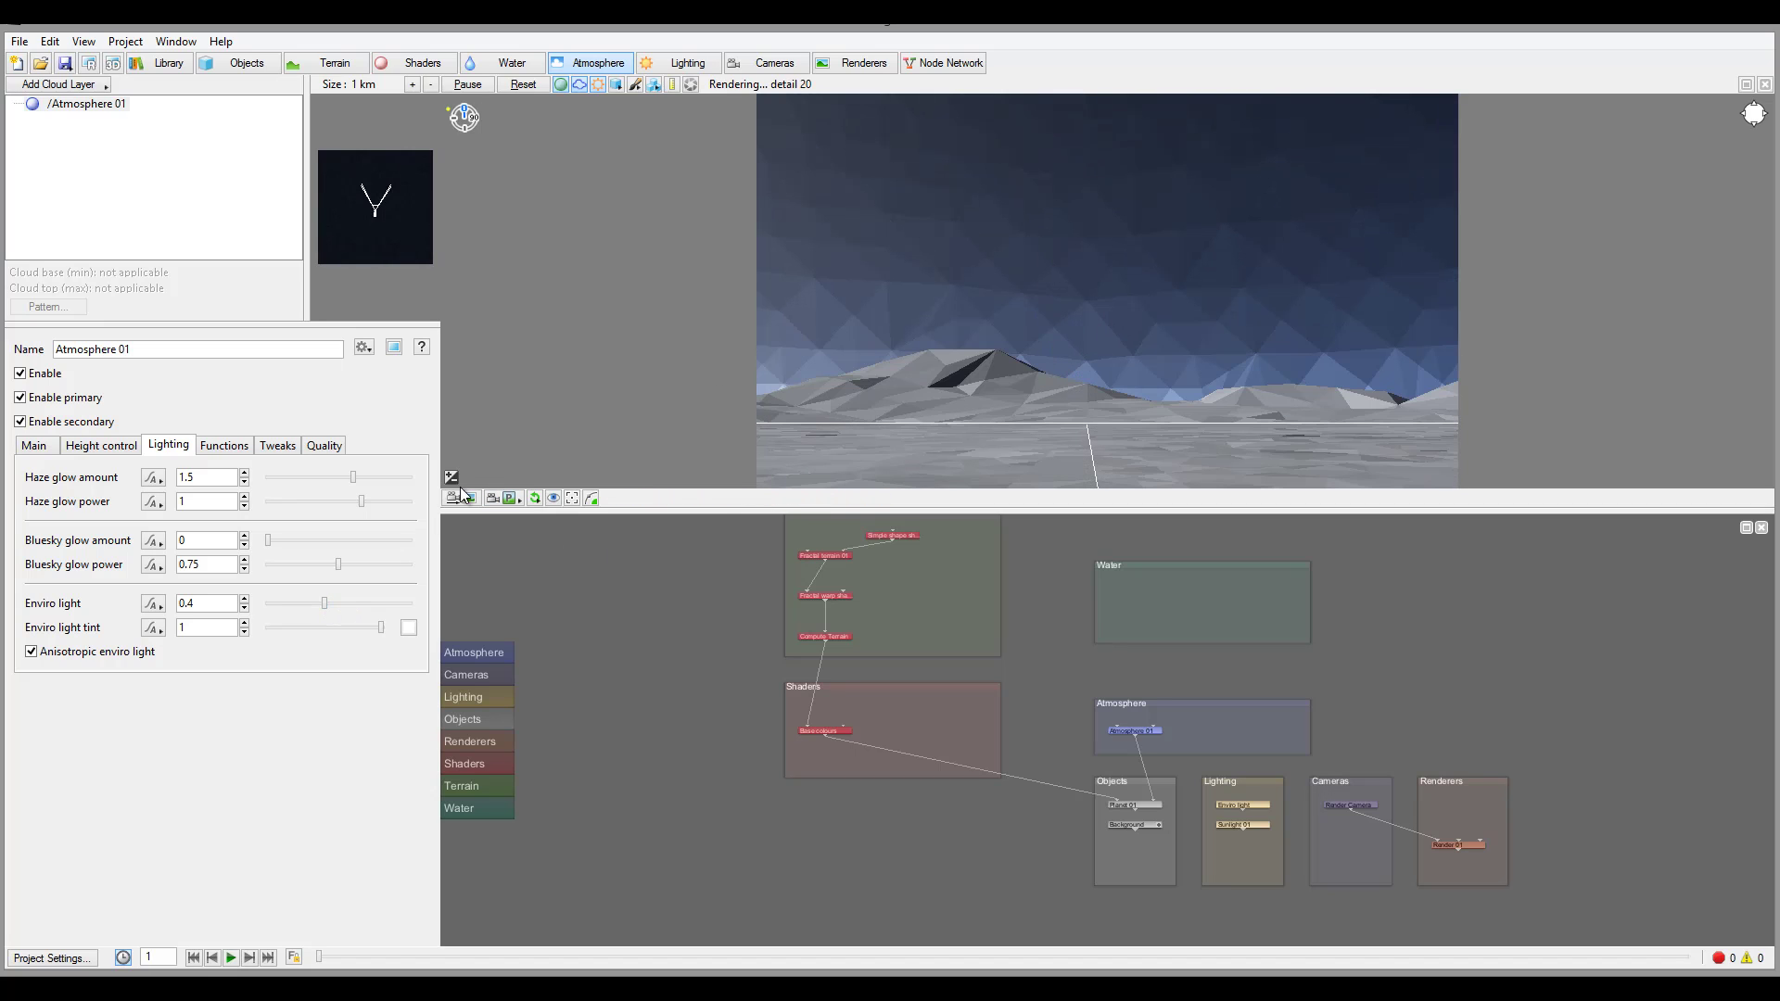
{"action": "left_click_drag", "start_coordinate": [288, 542], "coordinate": [316, 536]}
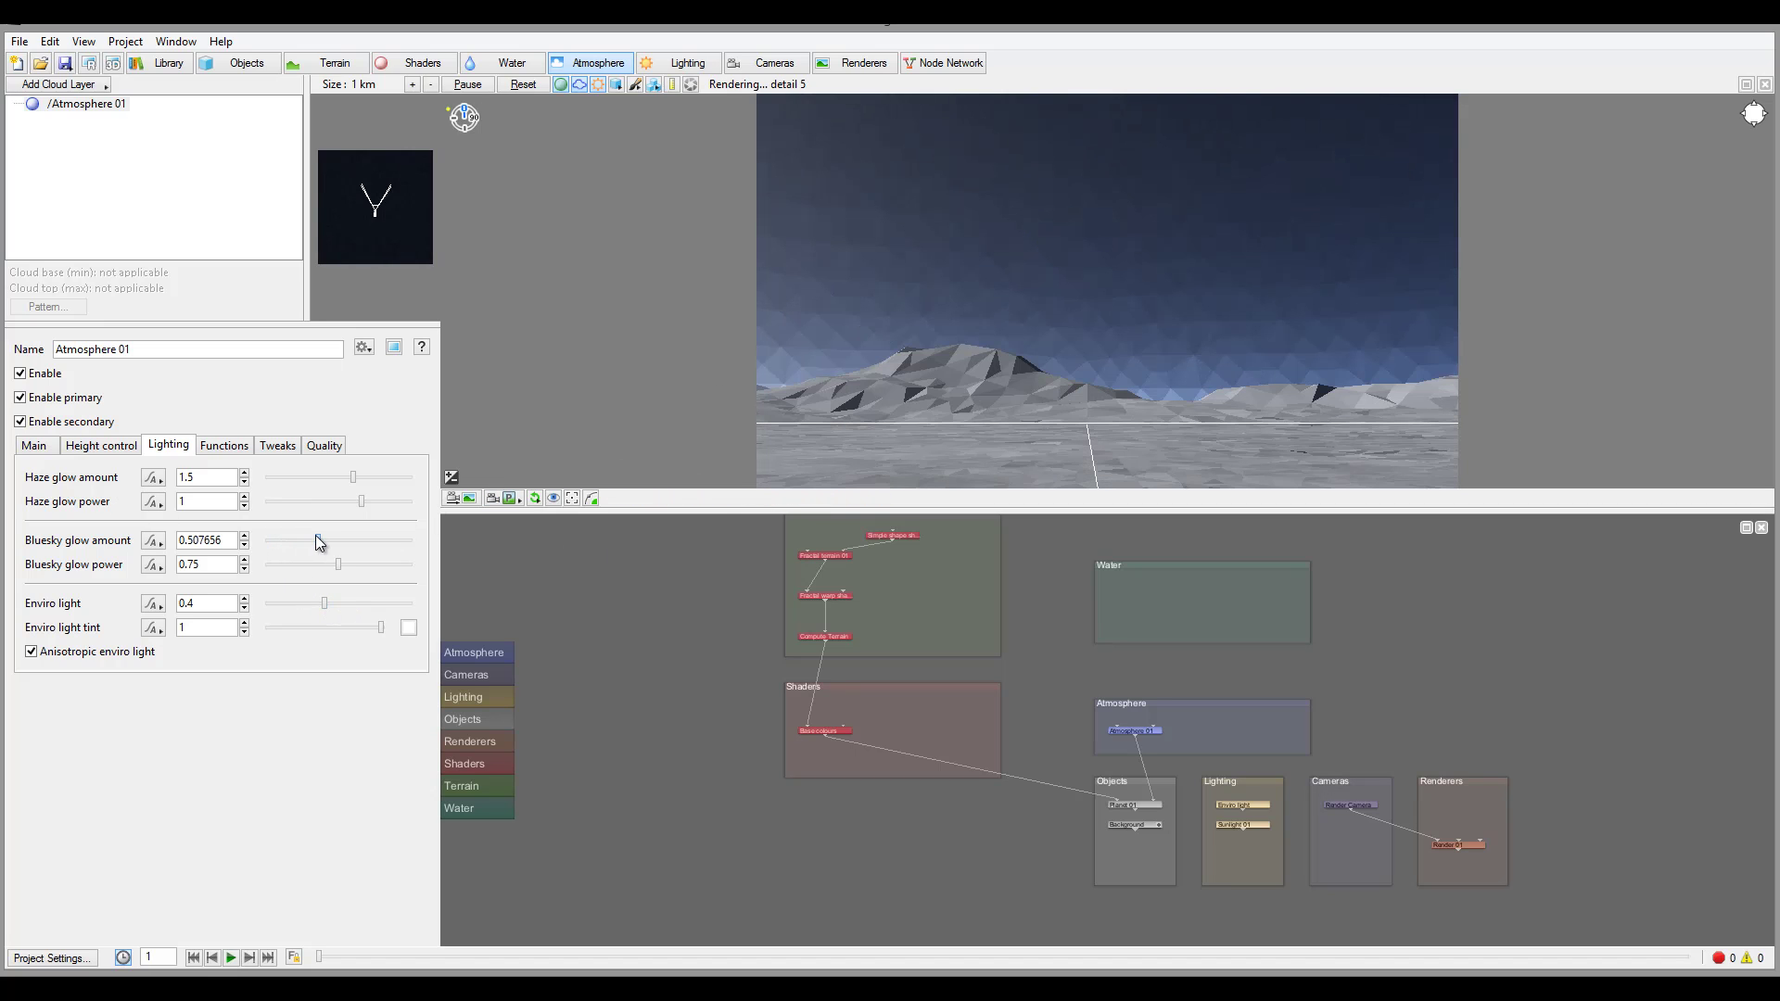
Raise the atmosphere's bluesky density to about 10 and lower its bluesky horizon colour to about 0.19.
{"action": "left_click", "coordinate": [35, 447]}
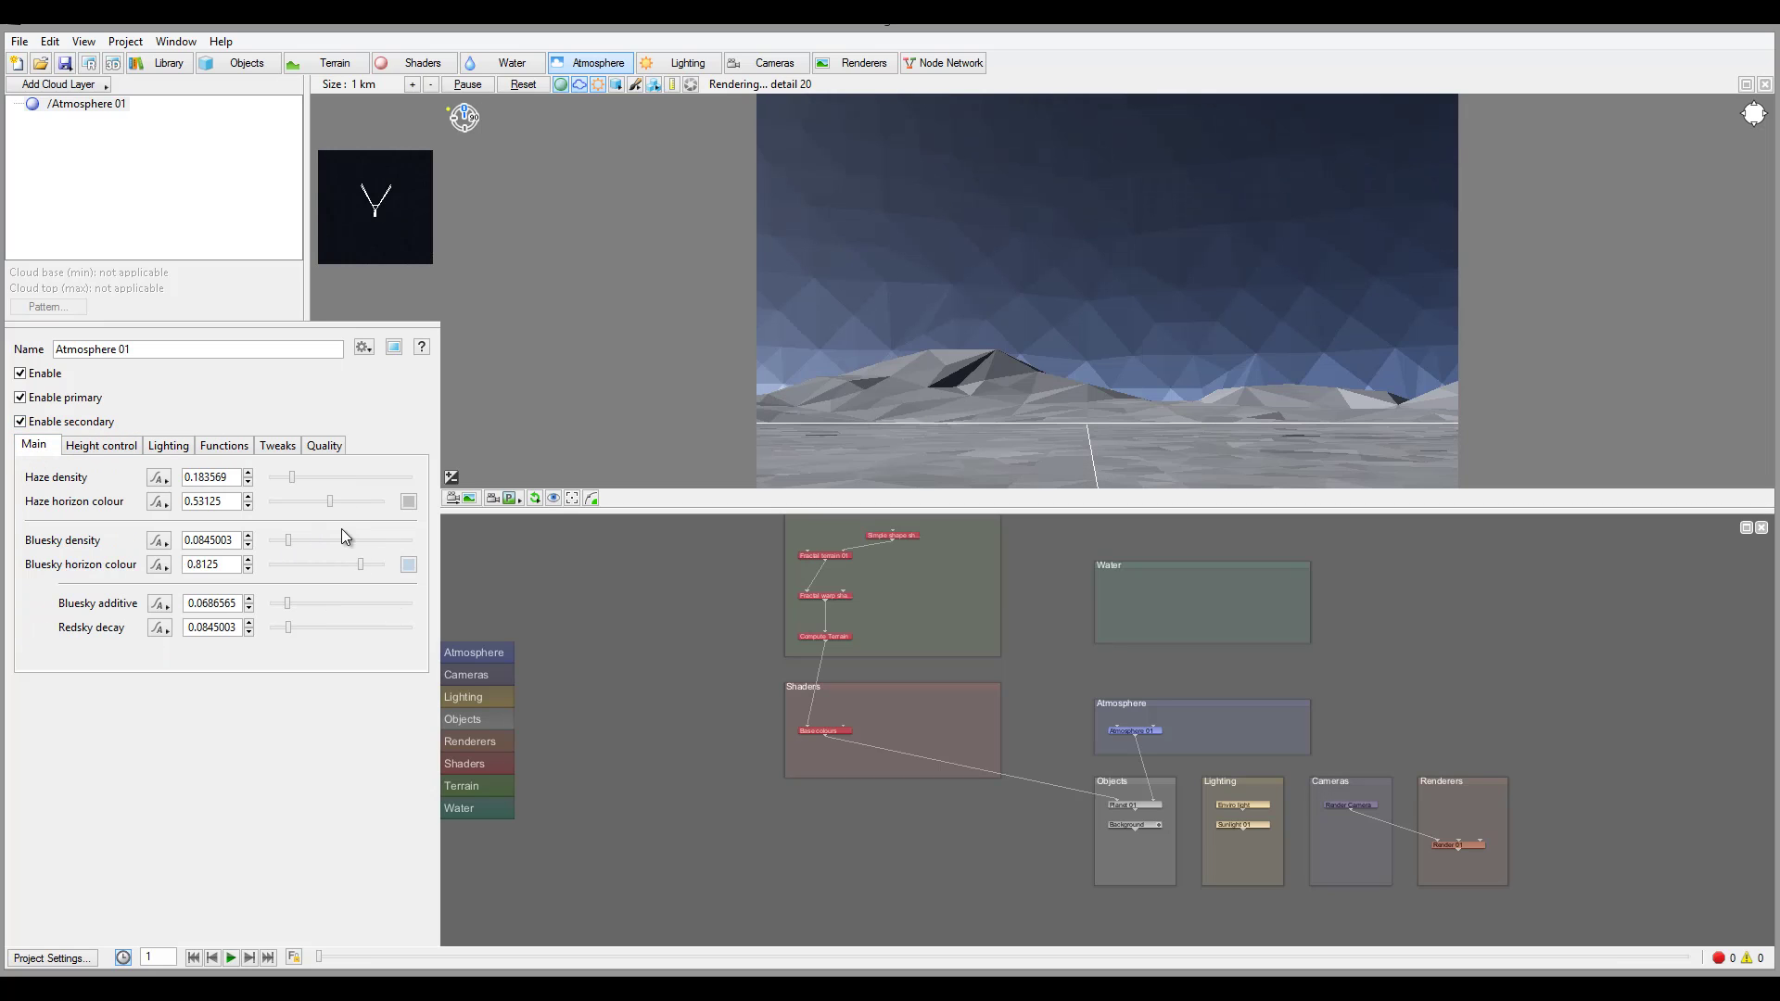
{"action": "left_click_drag", "start_coordinate": [292, 540], "coordinate": [335, 541]}
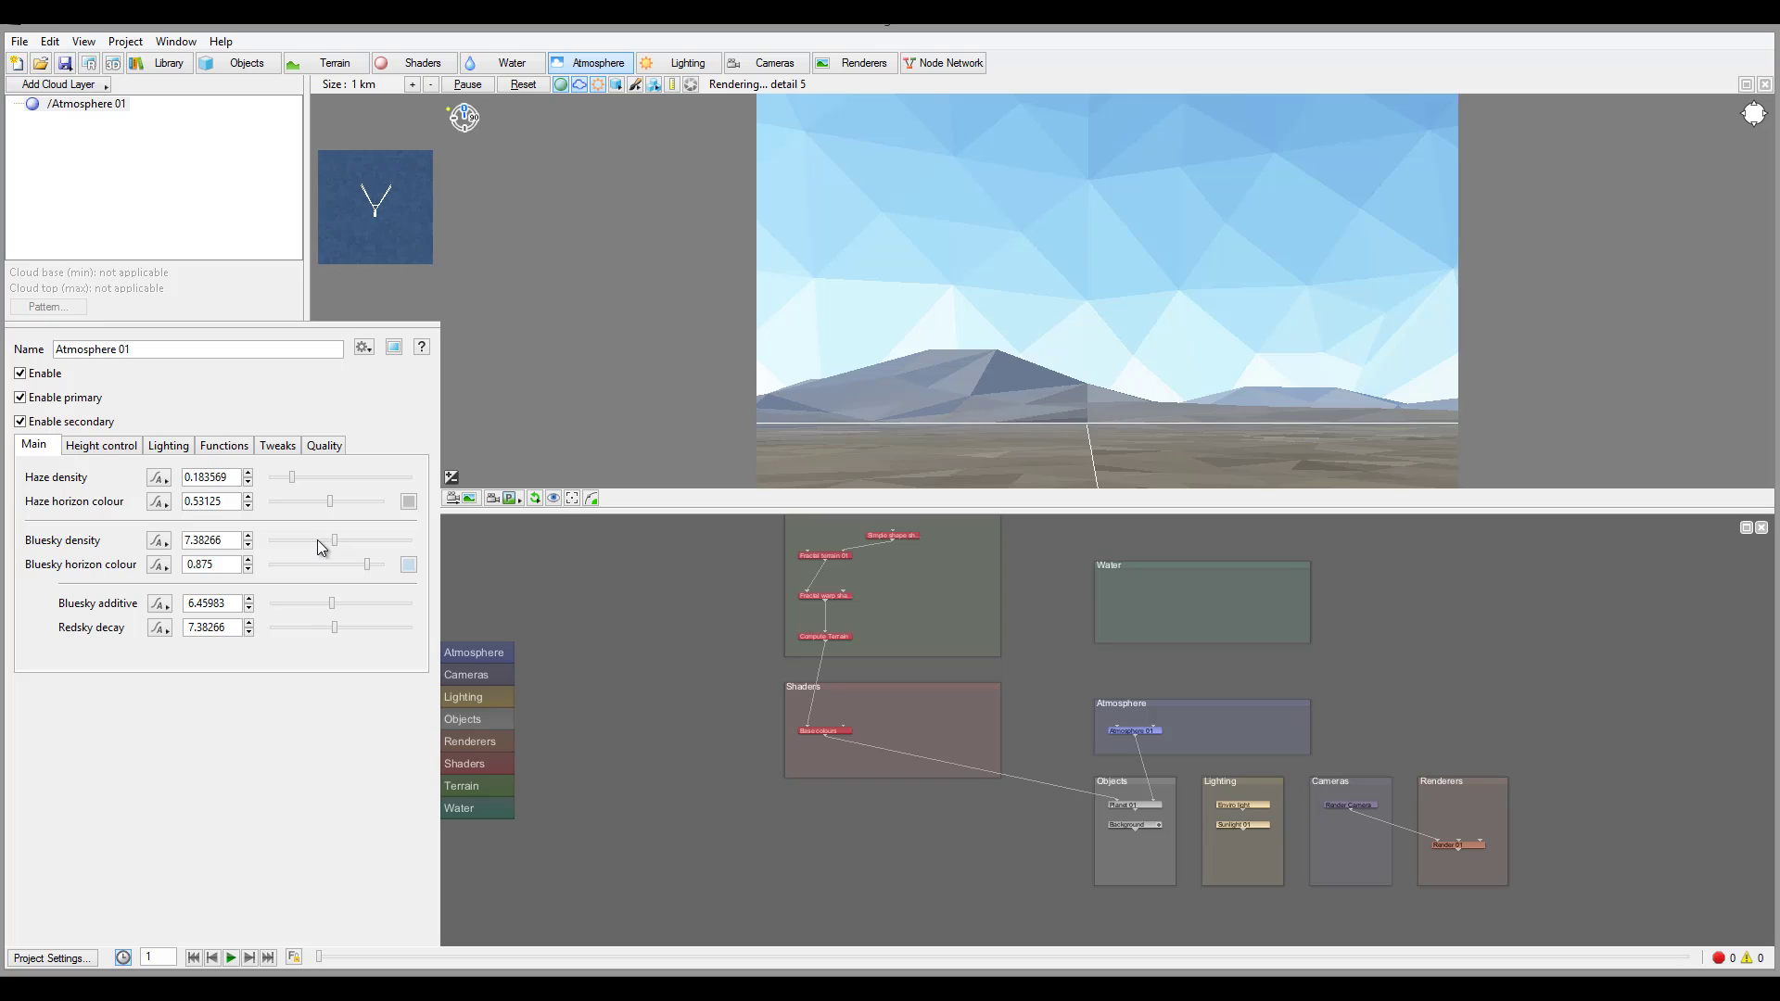
{"action": "mouse_move", "coordinate": [329, 607]}
{"action": "left_mouse_down"}
{"action": "mouse_move", "coordinate": [386, 608]}
{"action": "mouse_move", "coordinate": [331, 601]}
{"action": "mouse_move", "coordinate": [330, 616]}
{"action": "left_mouse_up"}
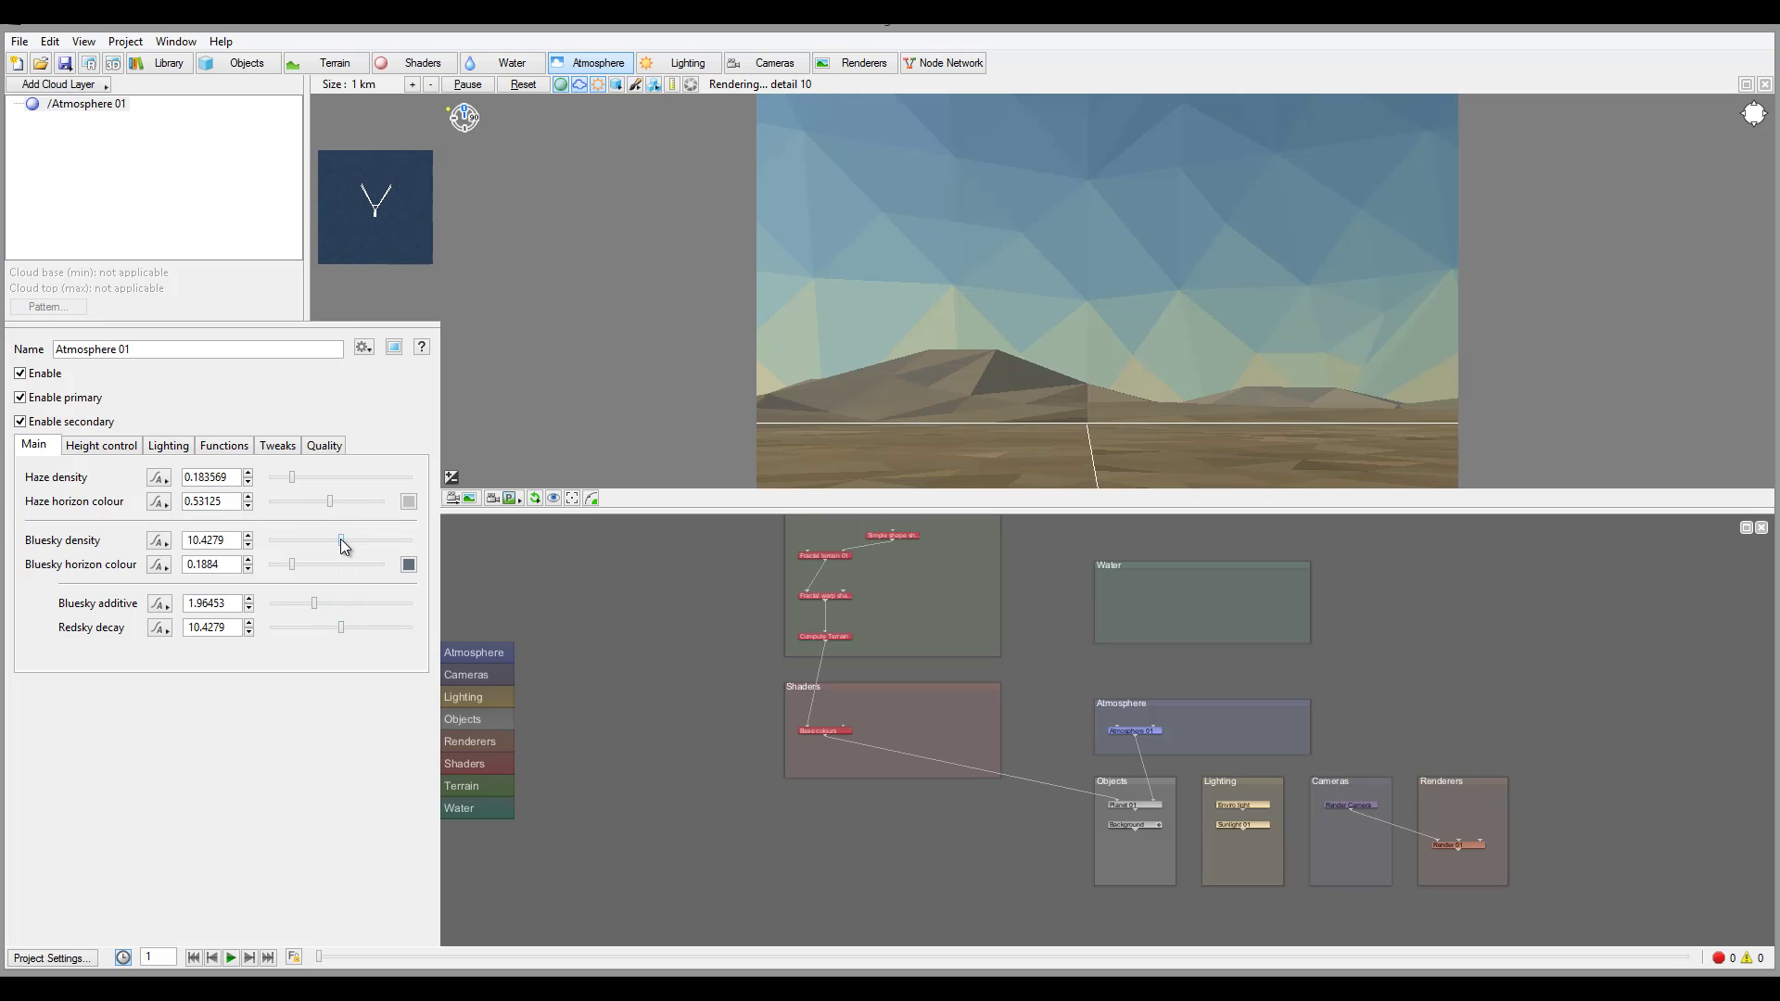
{"action": "left_click_drag", "start_coordinate": [339, 538], "coordinate": [338, 544]}
Set the atmosphere's bluesky glow amount to about 1.56 and its bluesky glow power to 0.825.
{"action": "left_click", "coordinate": [168, 445]}
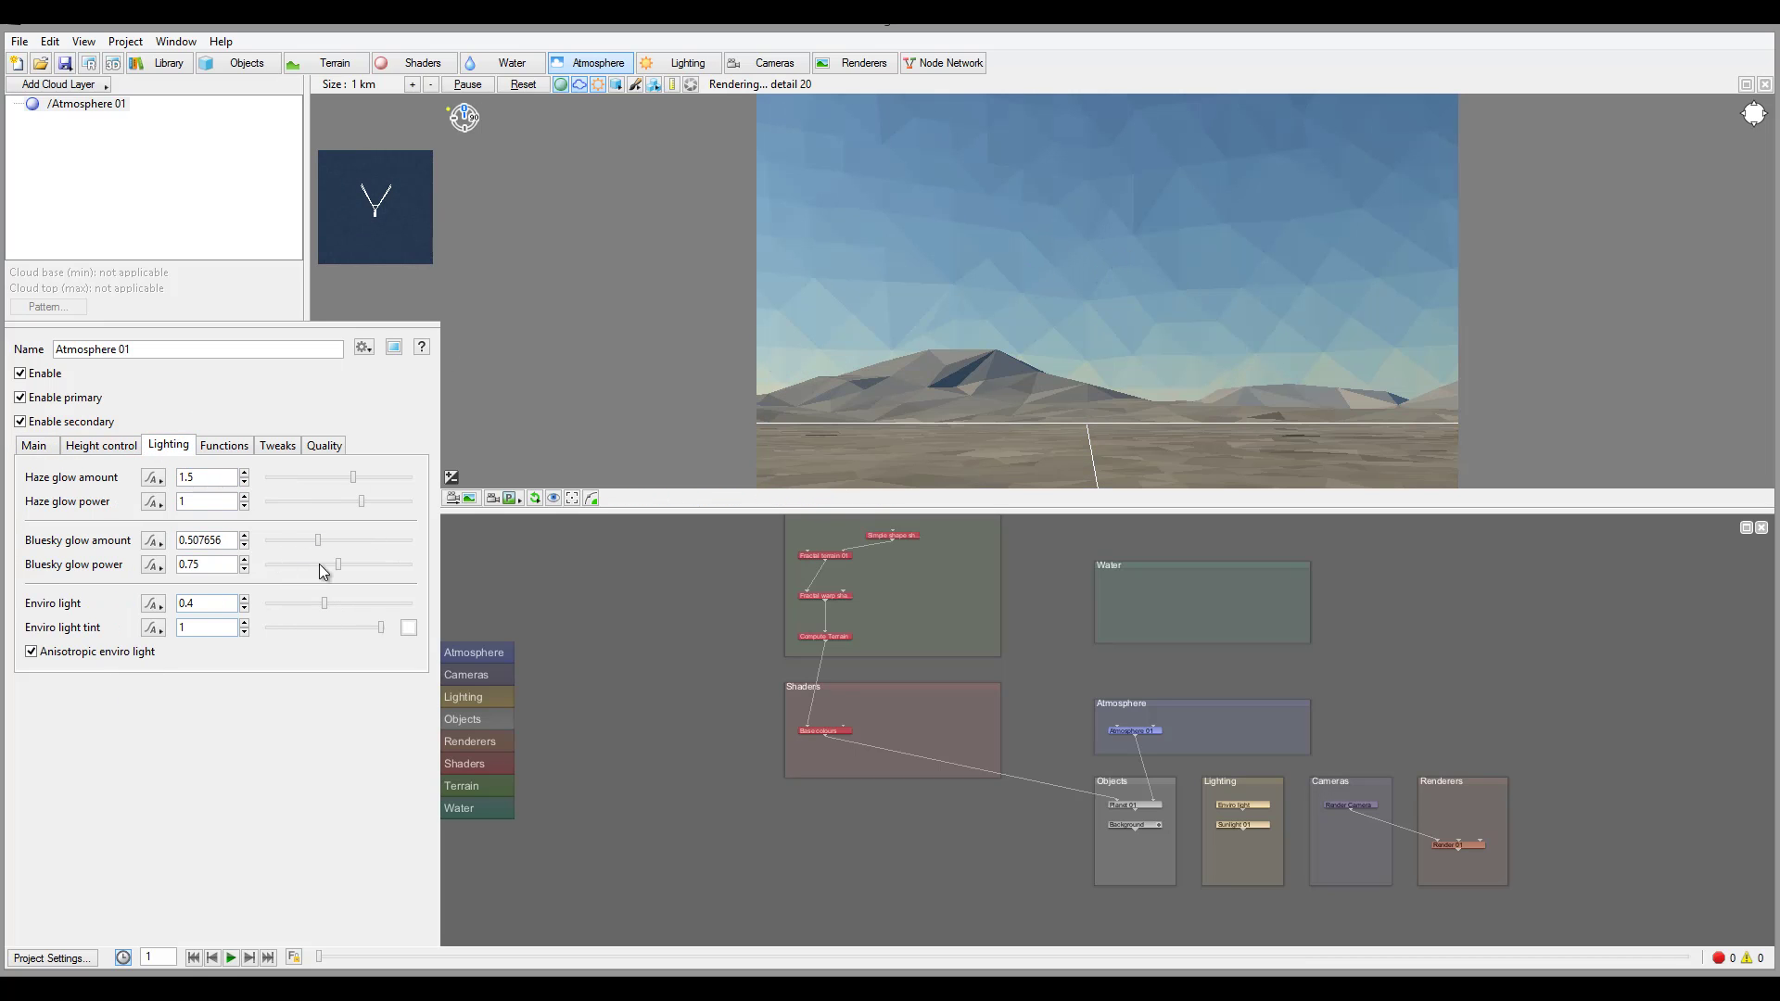
{"action": "left_click", "coordinate": [325, 542]}
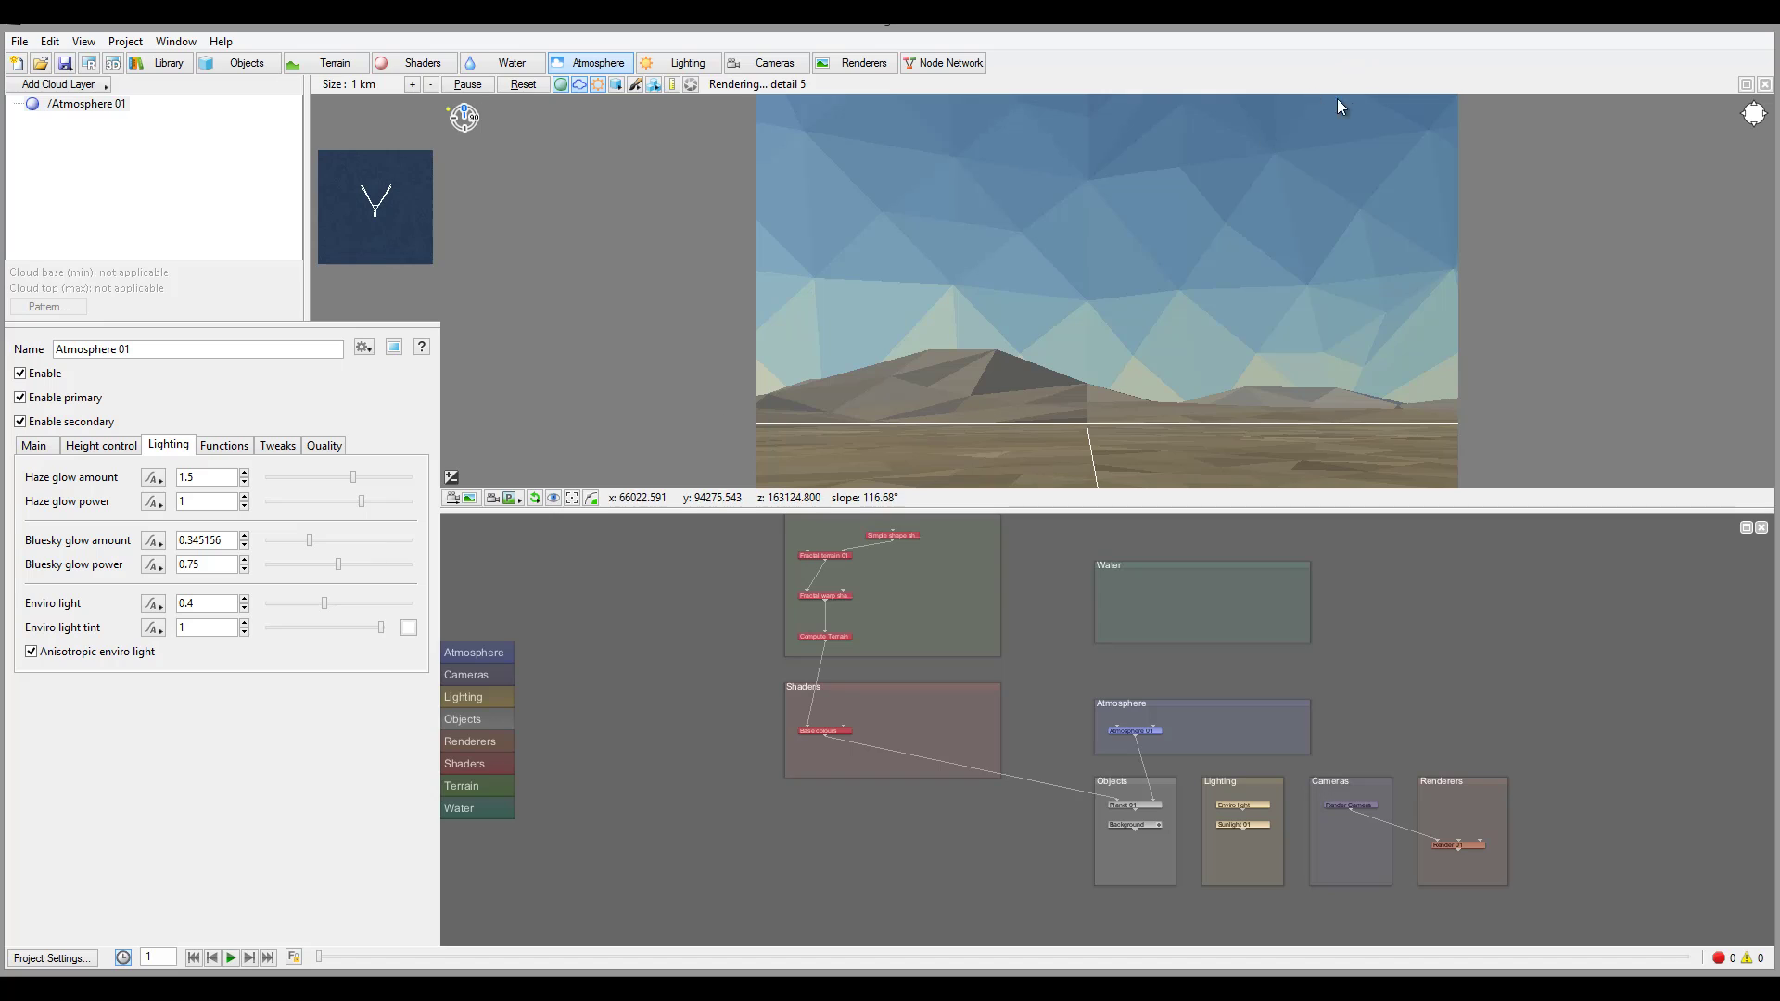
{"action": "left_click", "coordinate": [313, 540]}
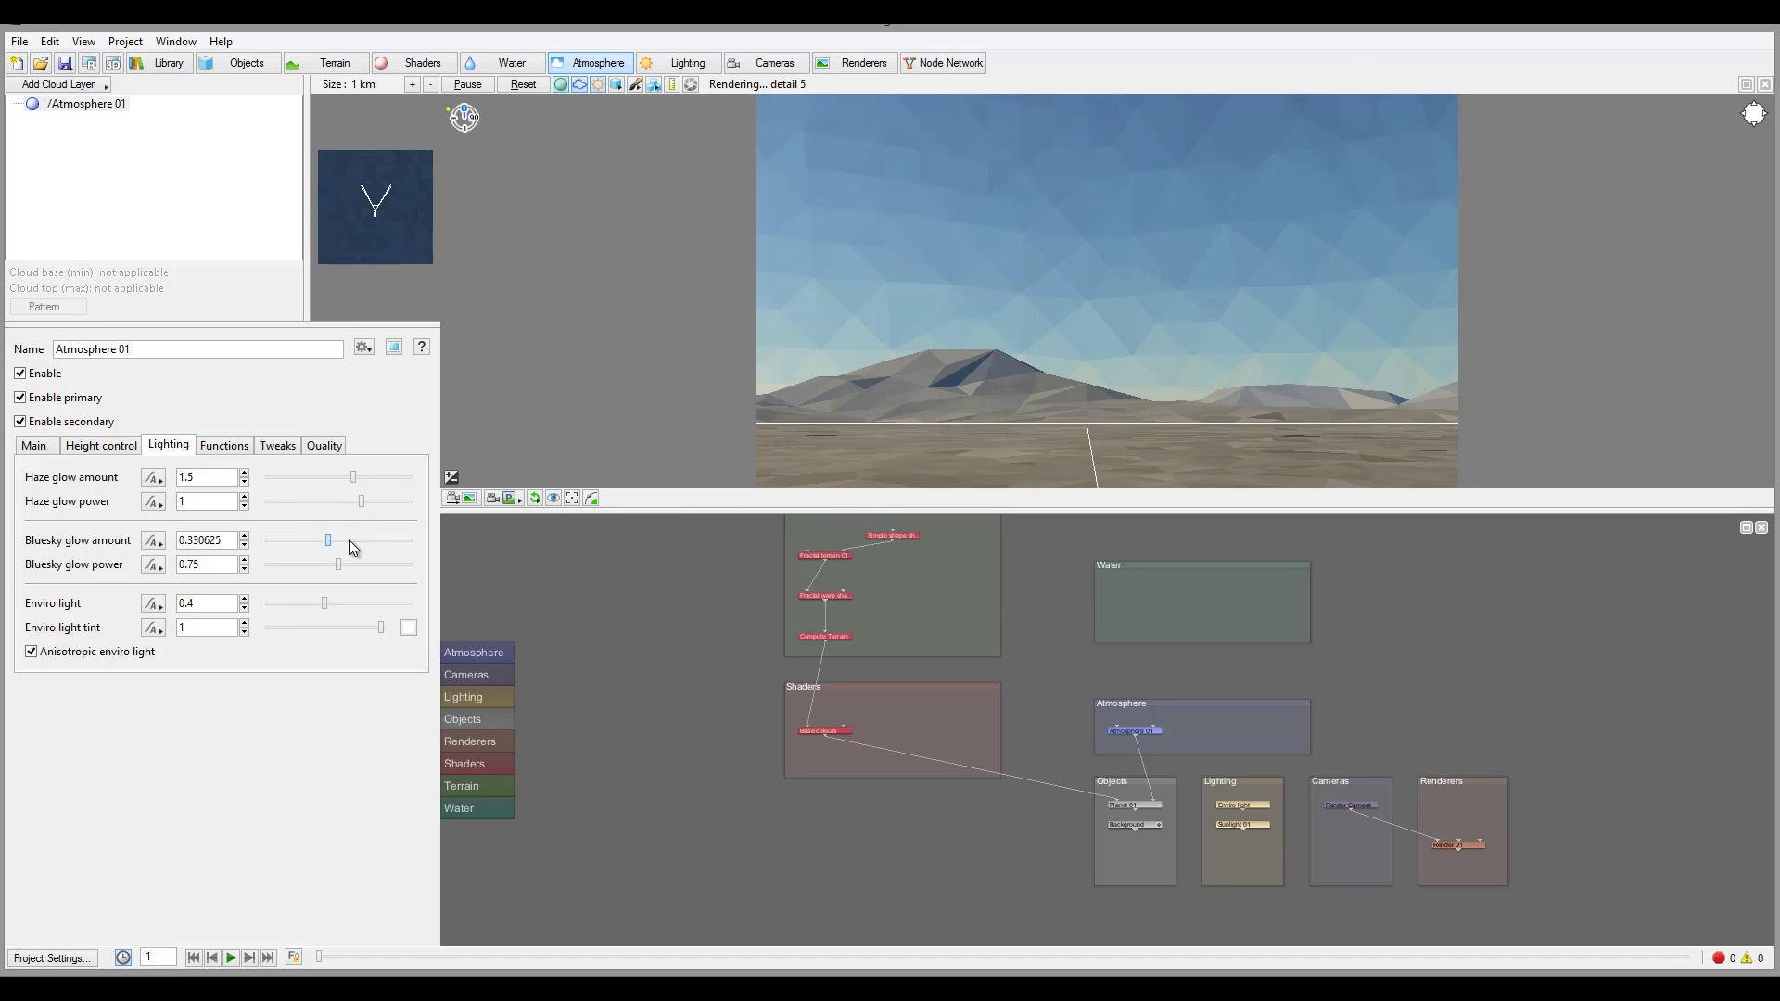
{"action": "left_click", "coordinate": [356, 540]}
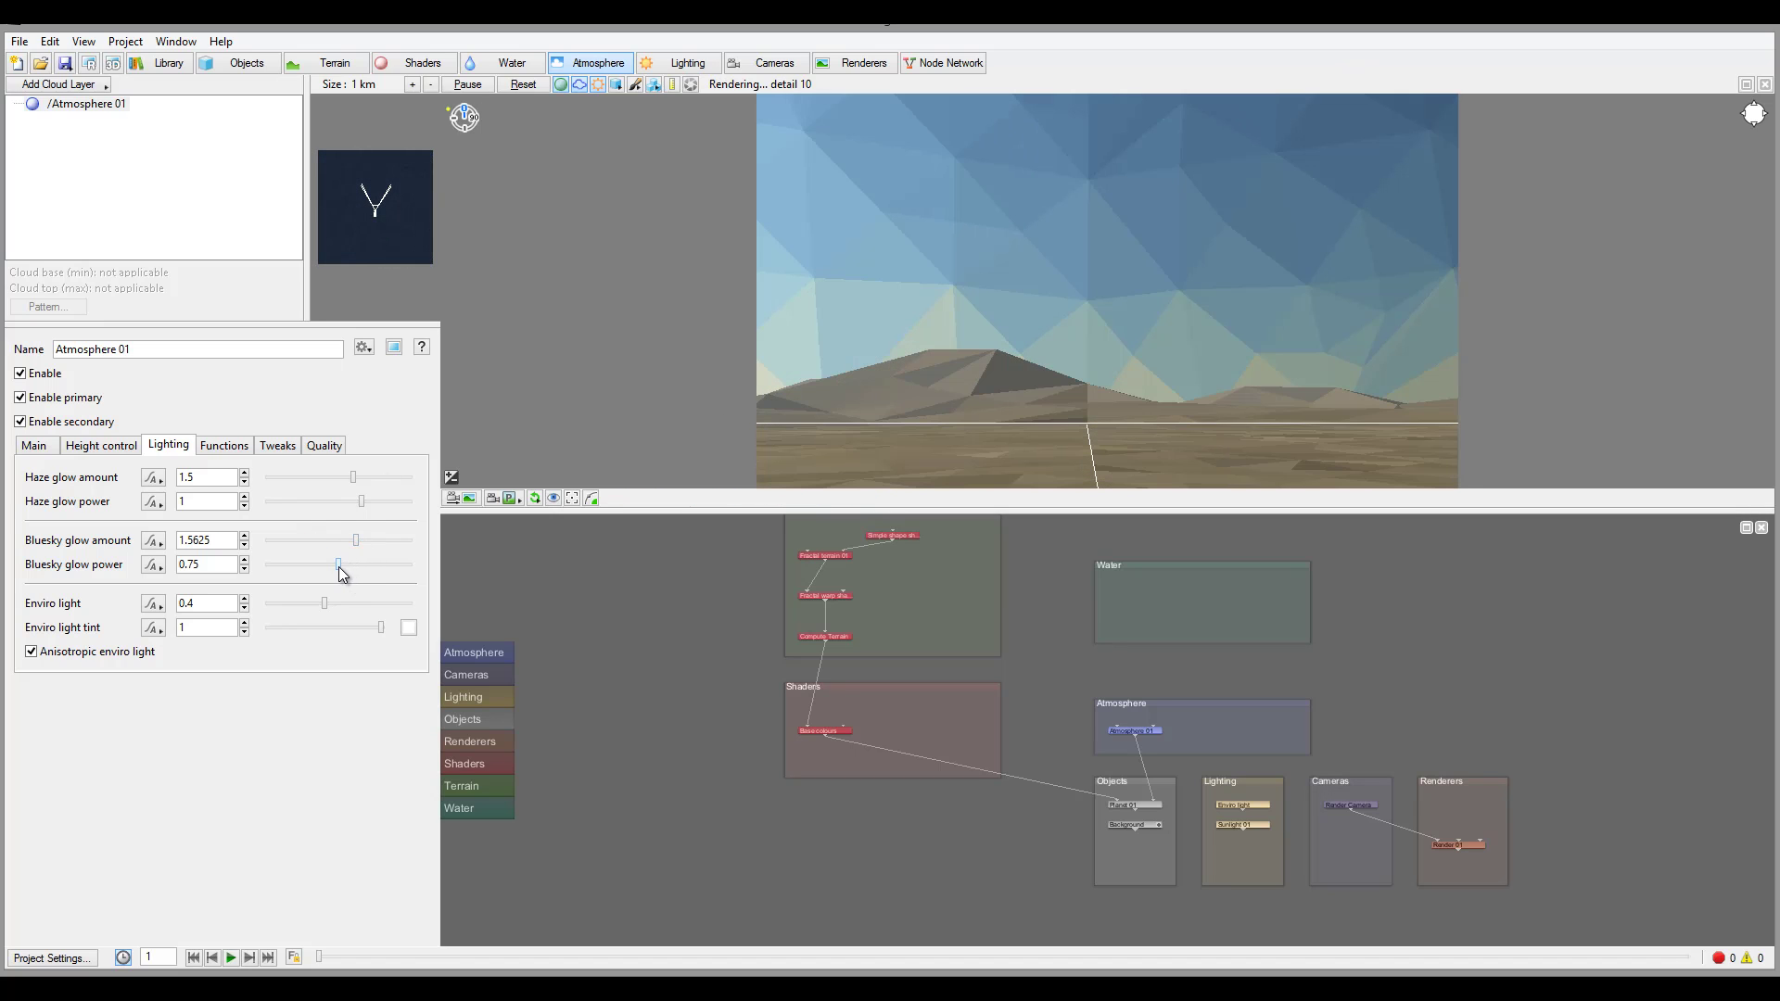
{"action": "left_click_drag", "start_coordinate": [338, 566], "coordinate": [346, 566]}
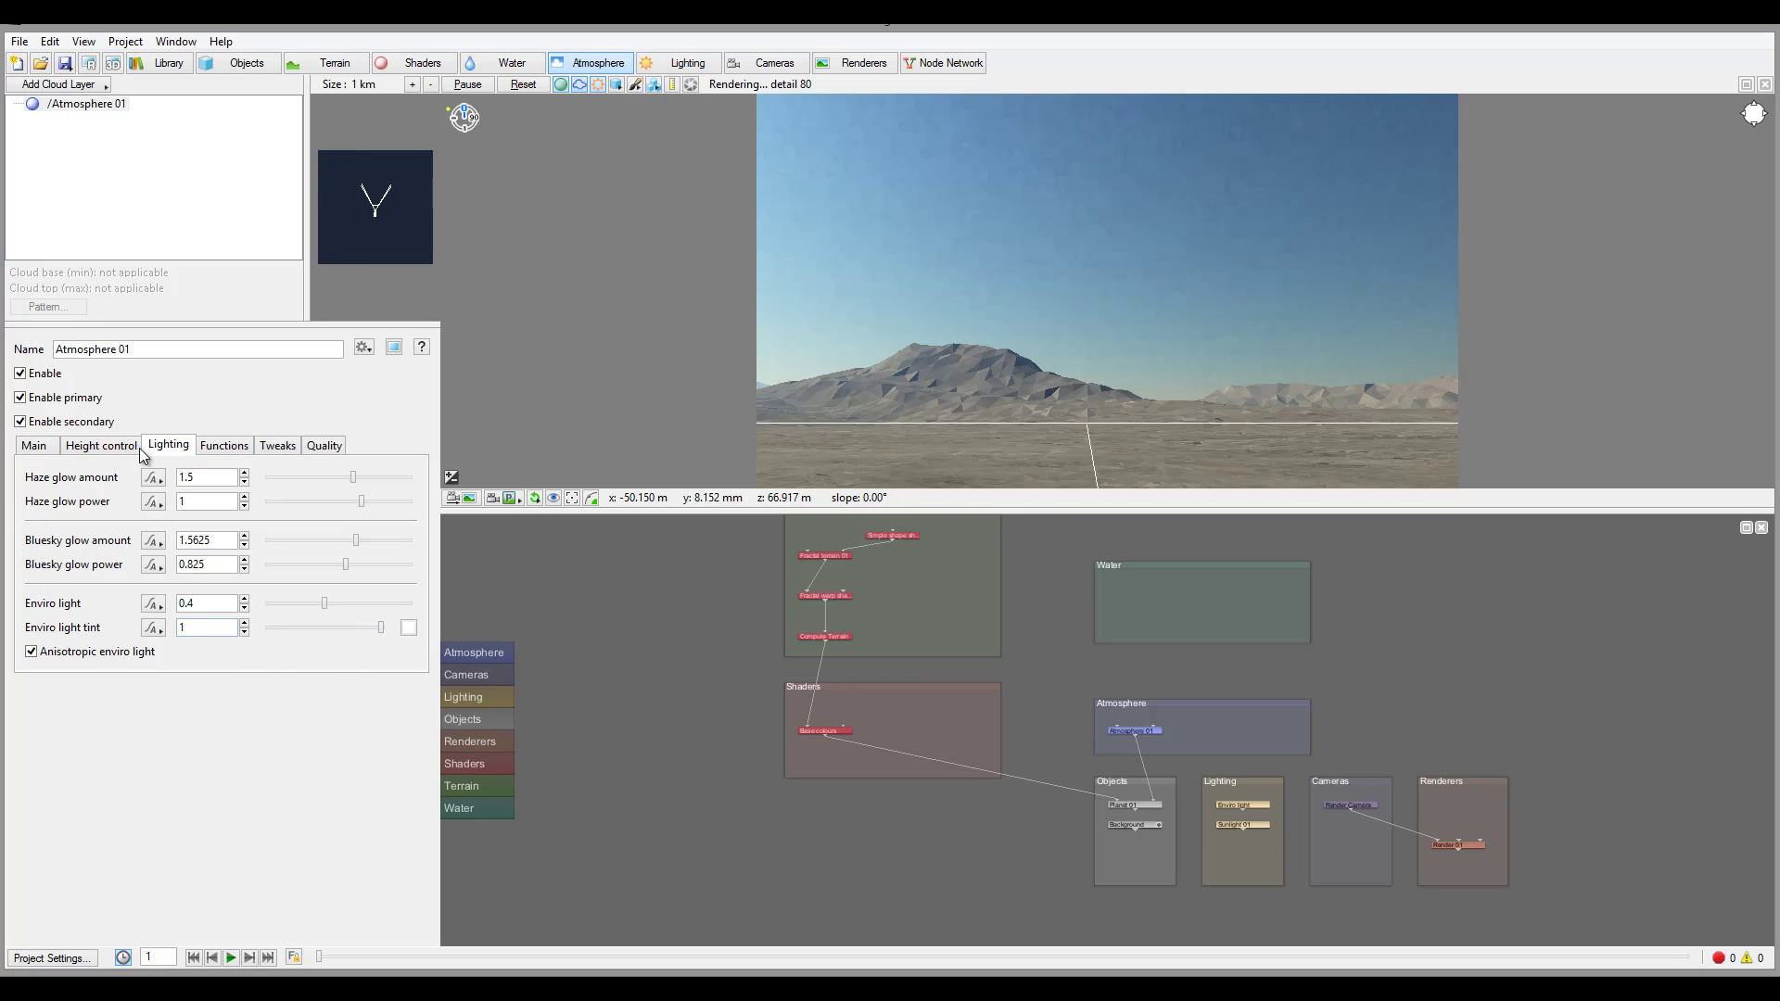
Try an ambient value of about 0.58 in the atmosphere's tweaks and bring it down to about 0.019.
{"action": "left_click", "coordinate": [100, 446]}
{"action": "left_click", "coordinate": [168, 445]}
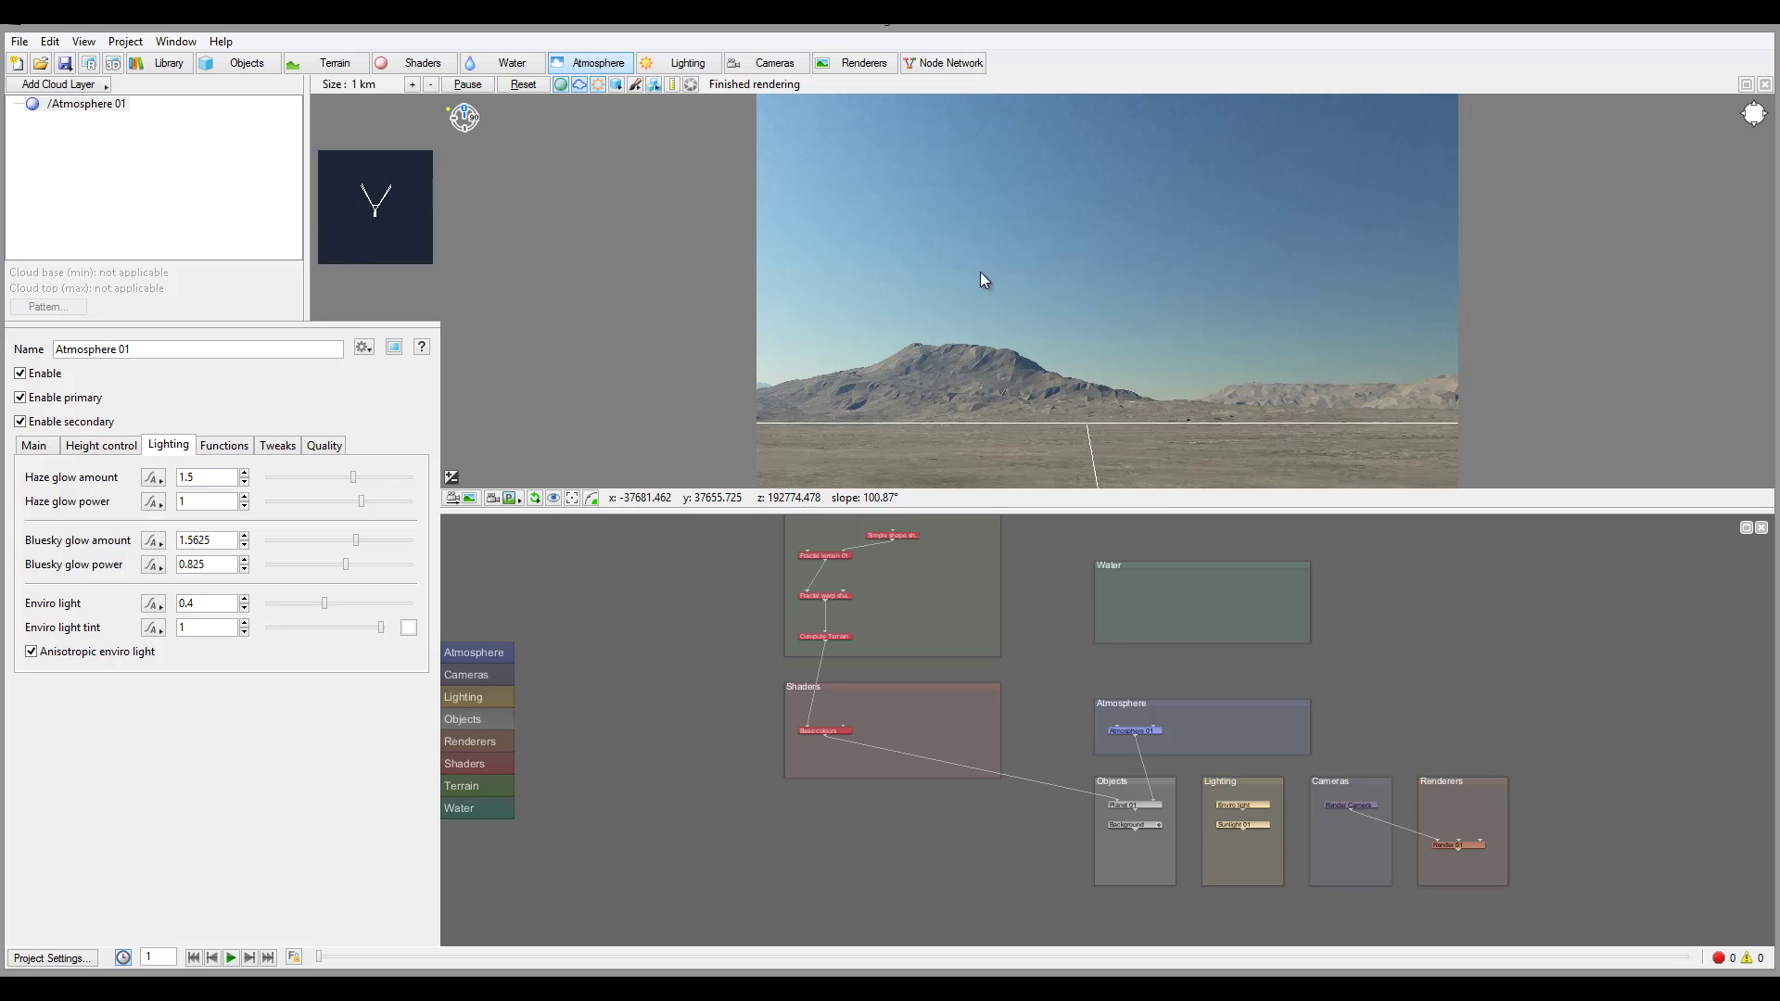
{"action": "left_click", "coordinate": [216, 450]}
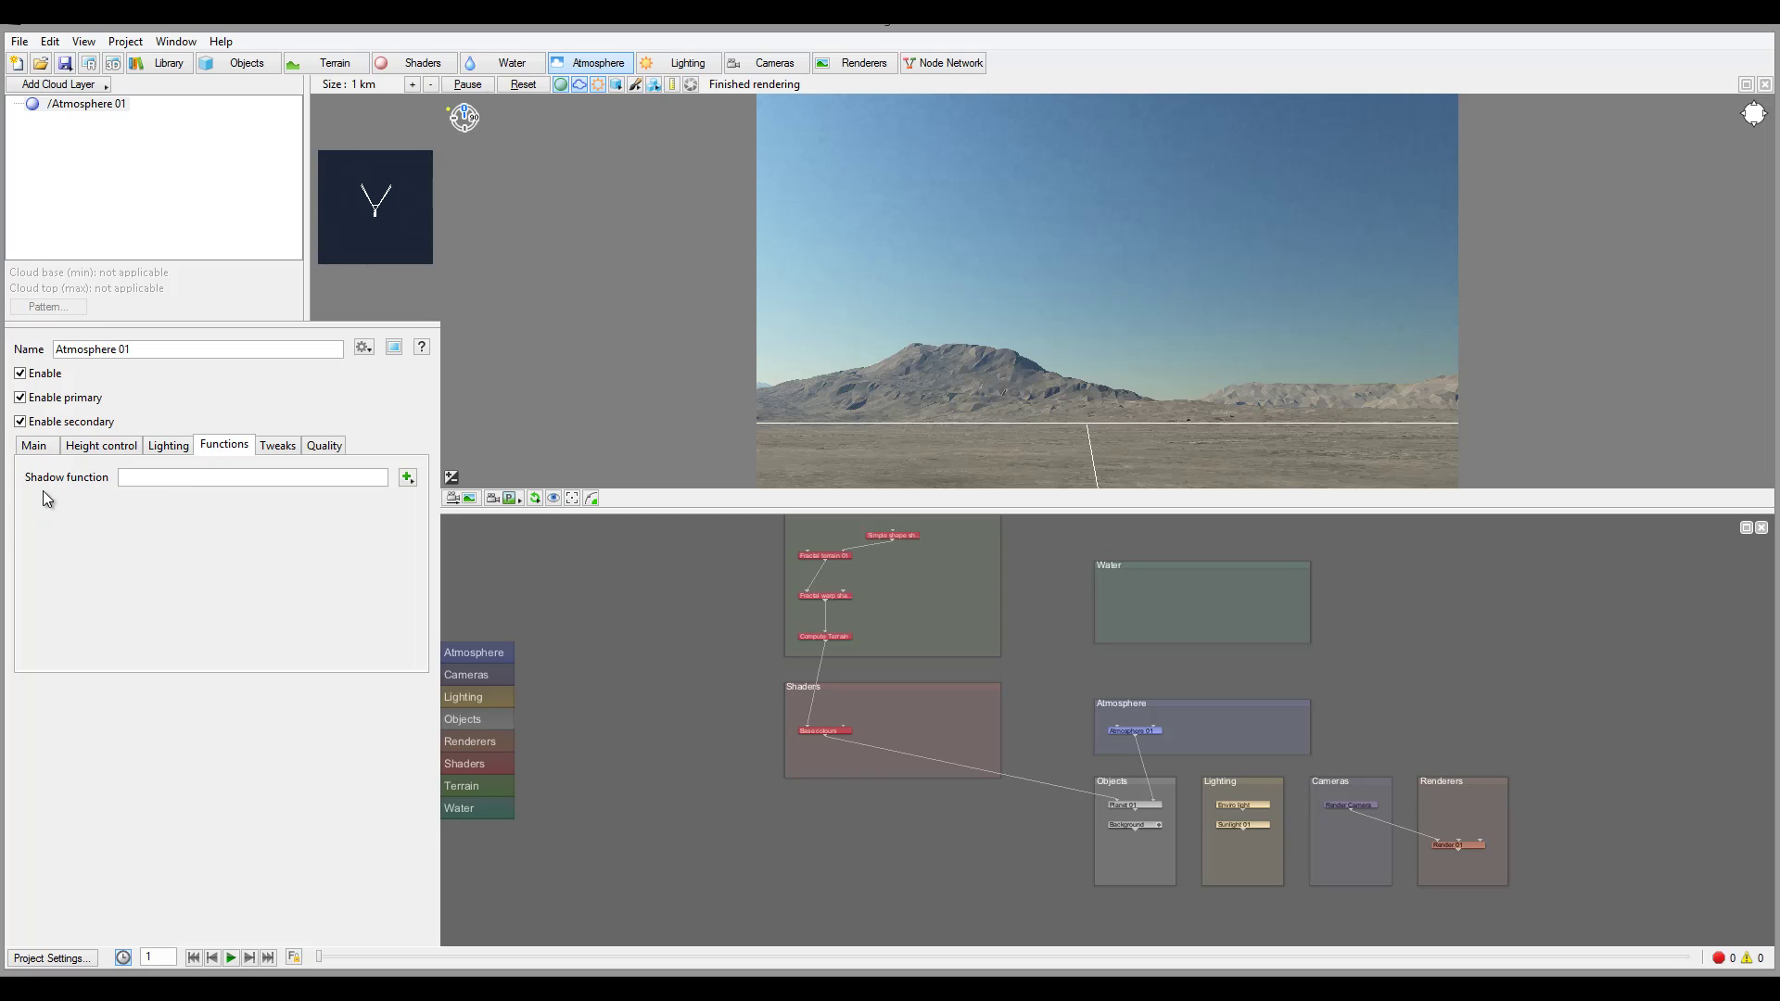
{"action": "left_click", "coordinate": [267, 448]}
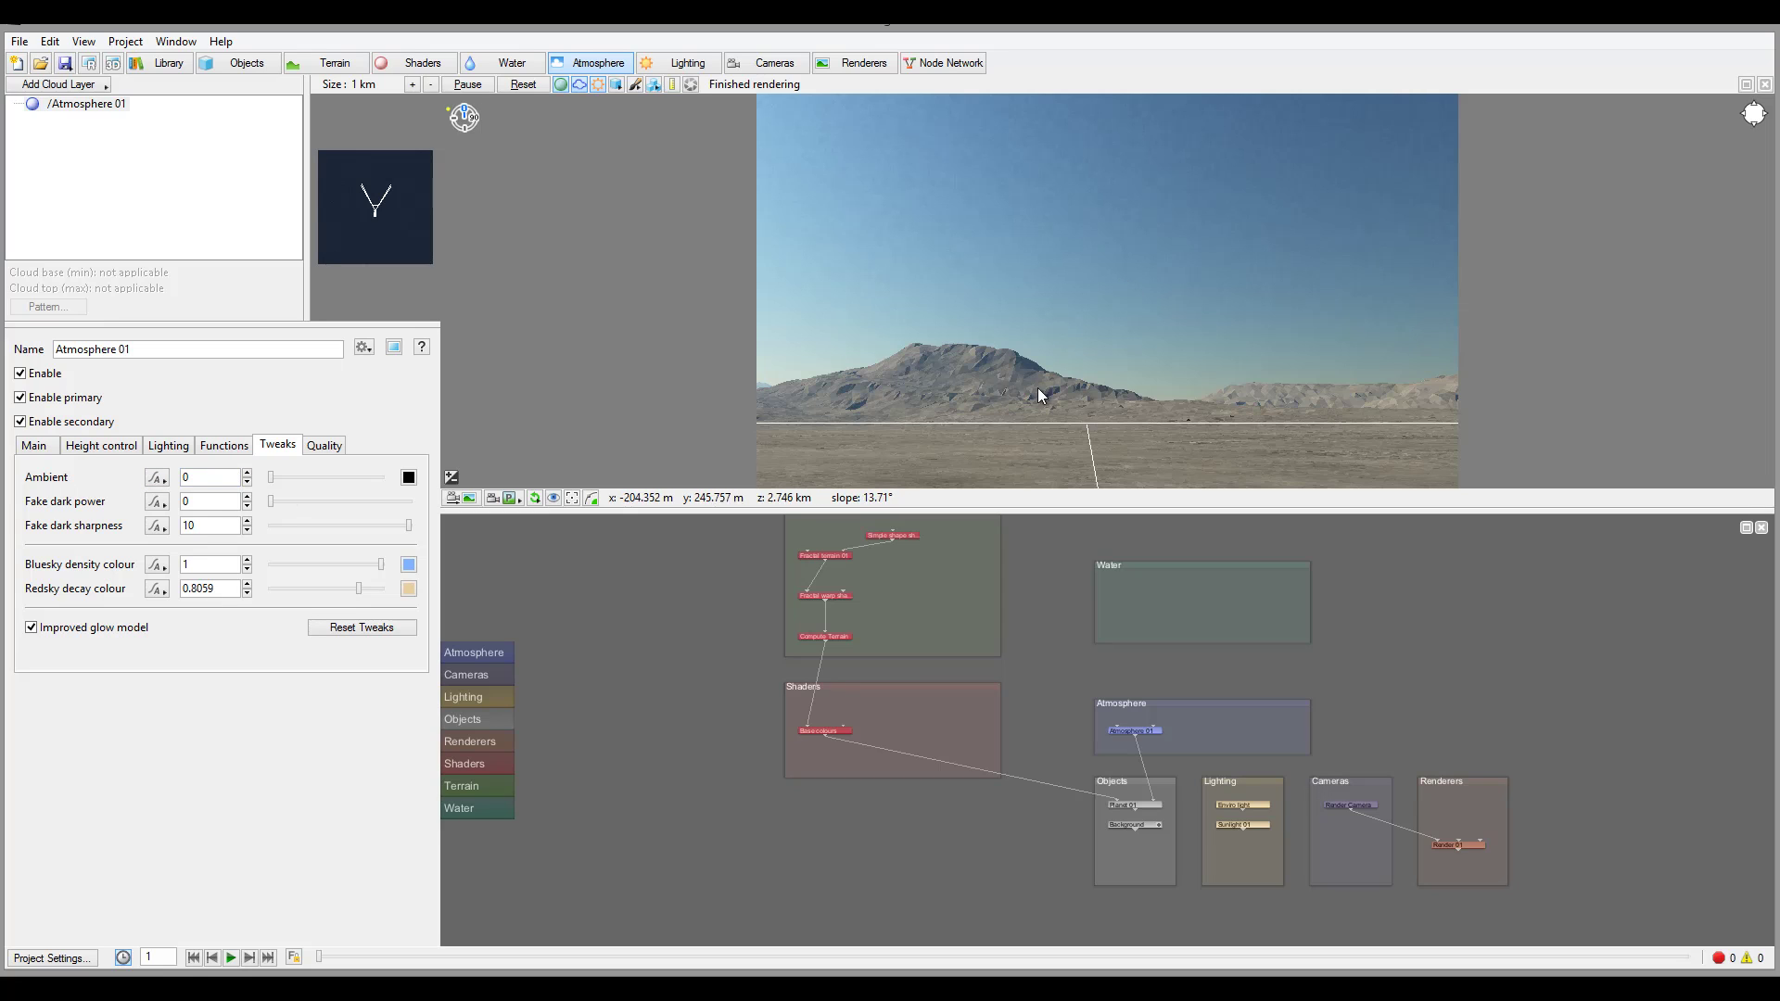
{"action": "left_click_drag", "start_coordinate": [271, 479], "coordinate": [335, 478]}
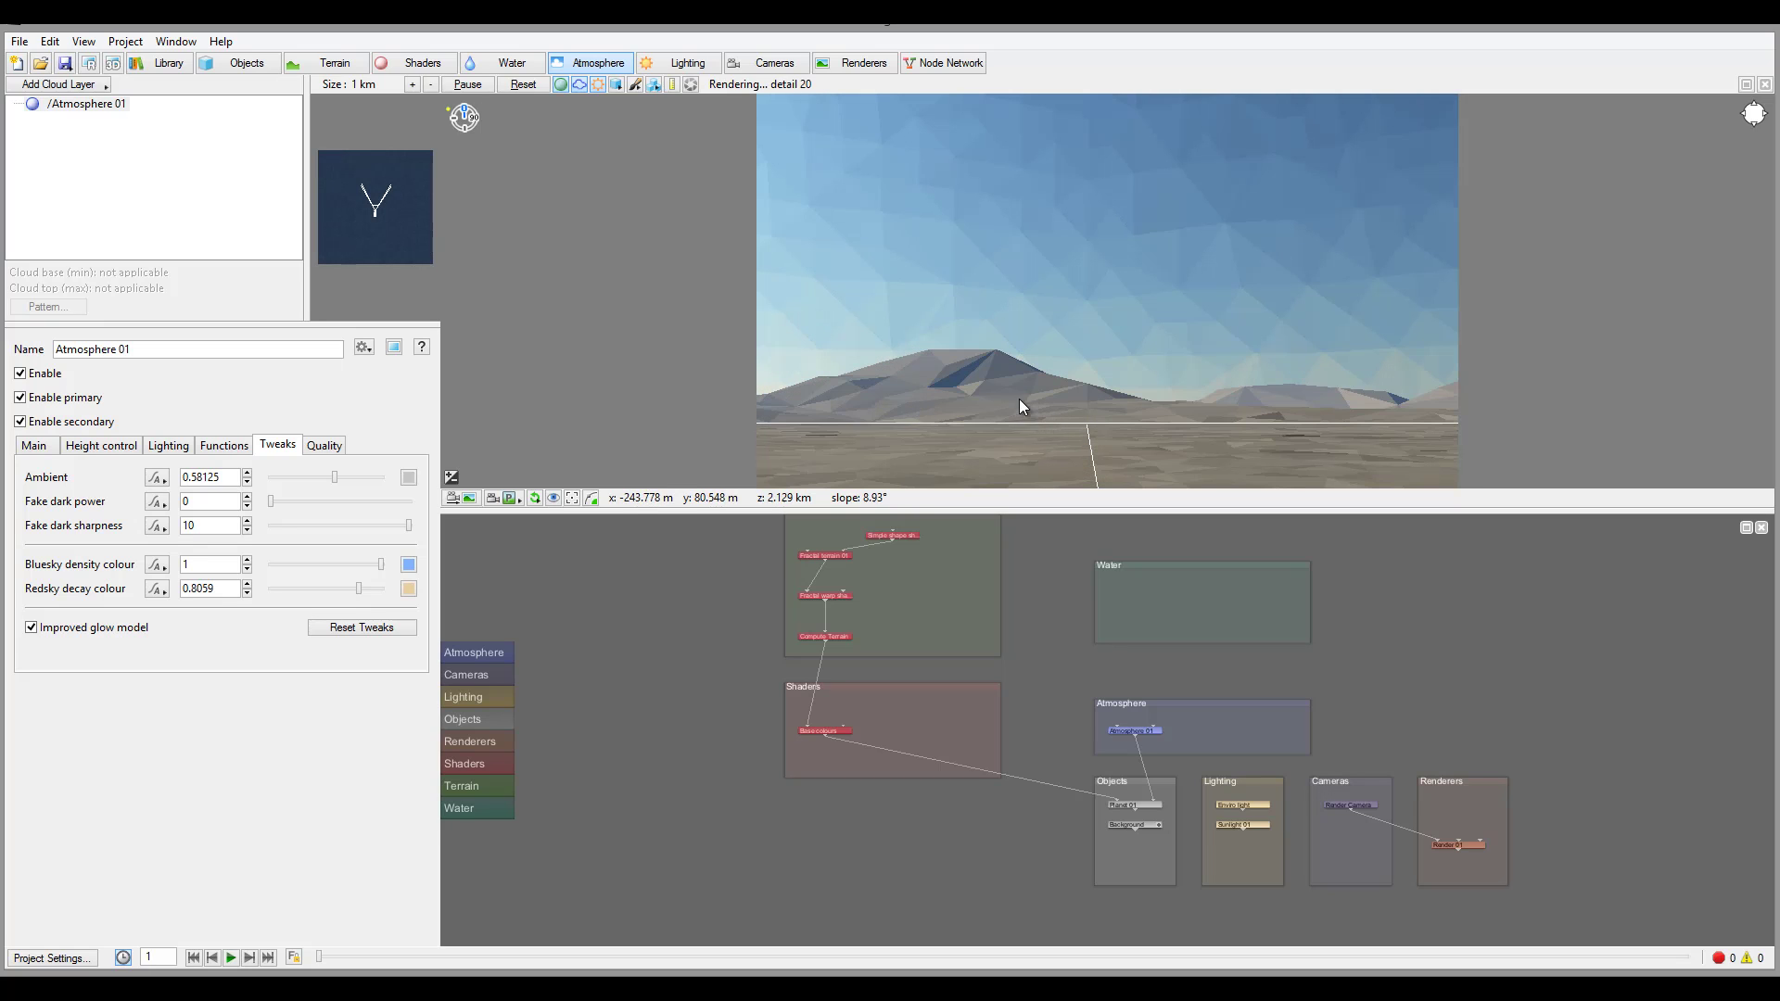
{"action": "left_click_drag", "start_coordinate": [337, 479], "coordinate": [233, 502]}
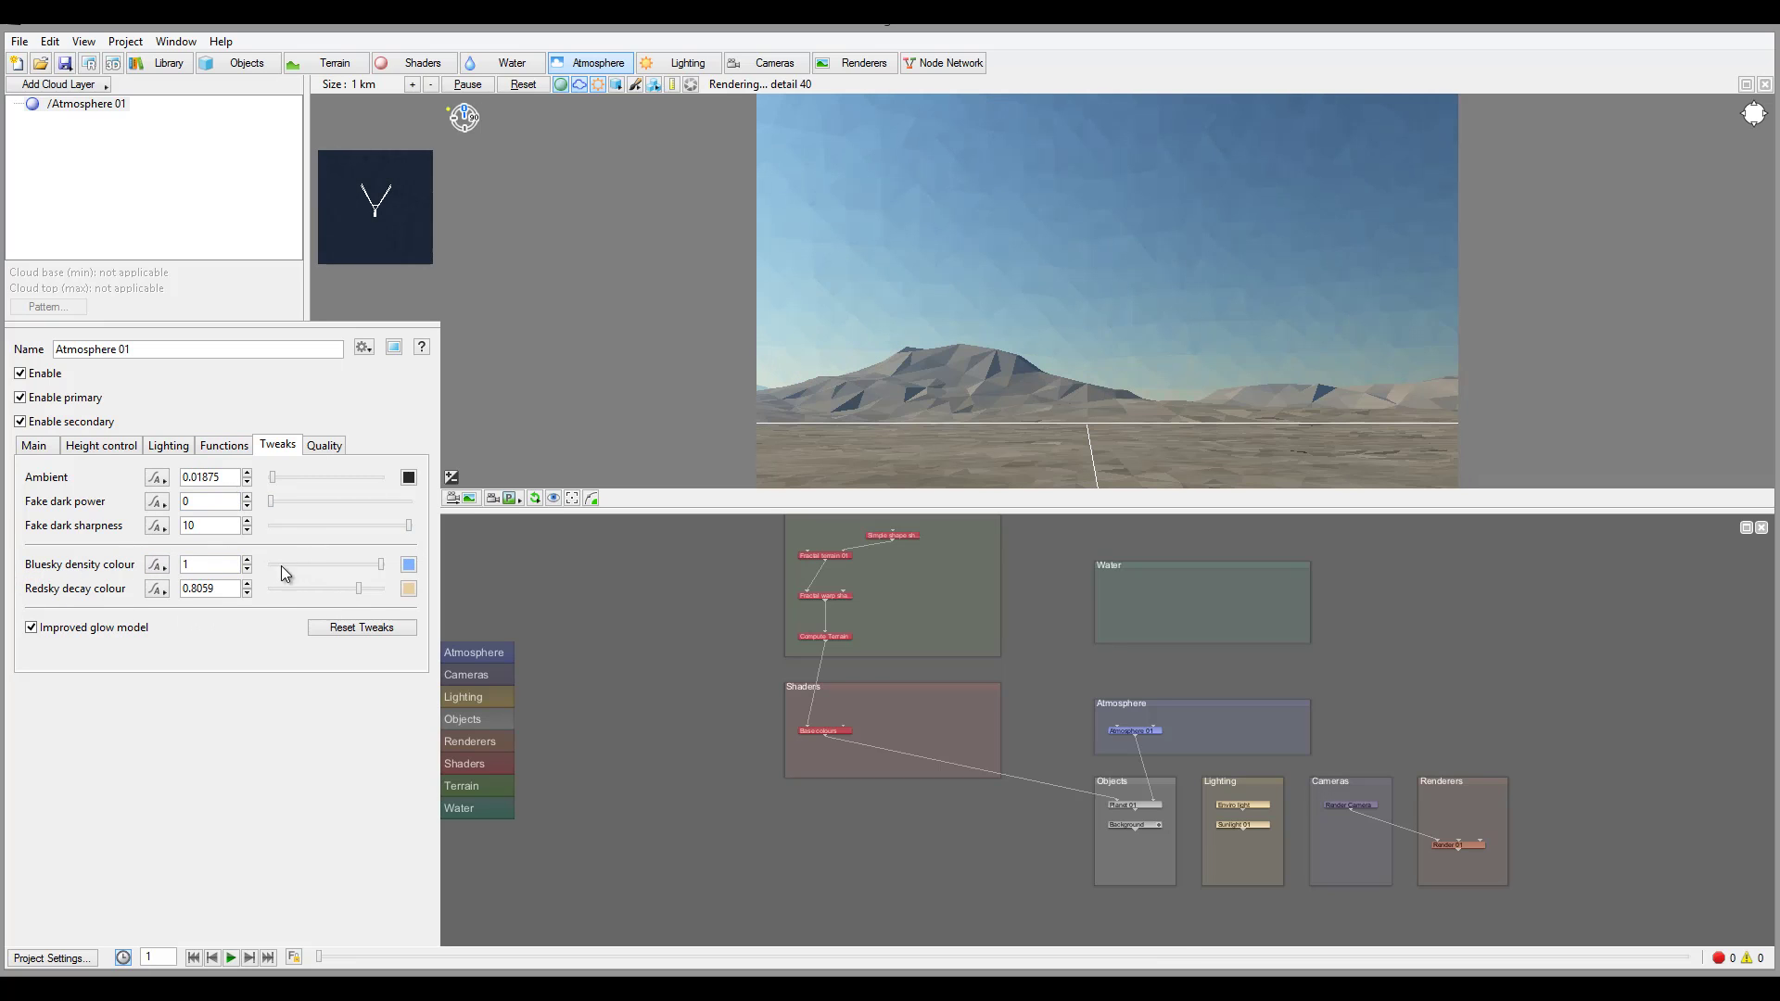
Try a bluesky density colour of 0, raise it to about 0.51, and open the atmosphere's quality settings.
{"action": "left_click_drag", "start_coordinate": [362, 563], "coordinate": [271, 563]}
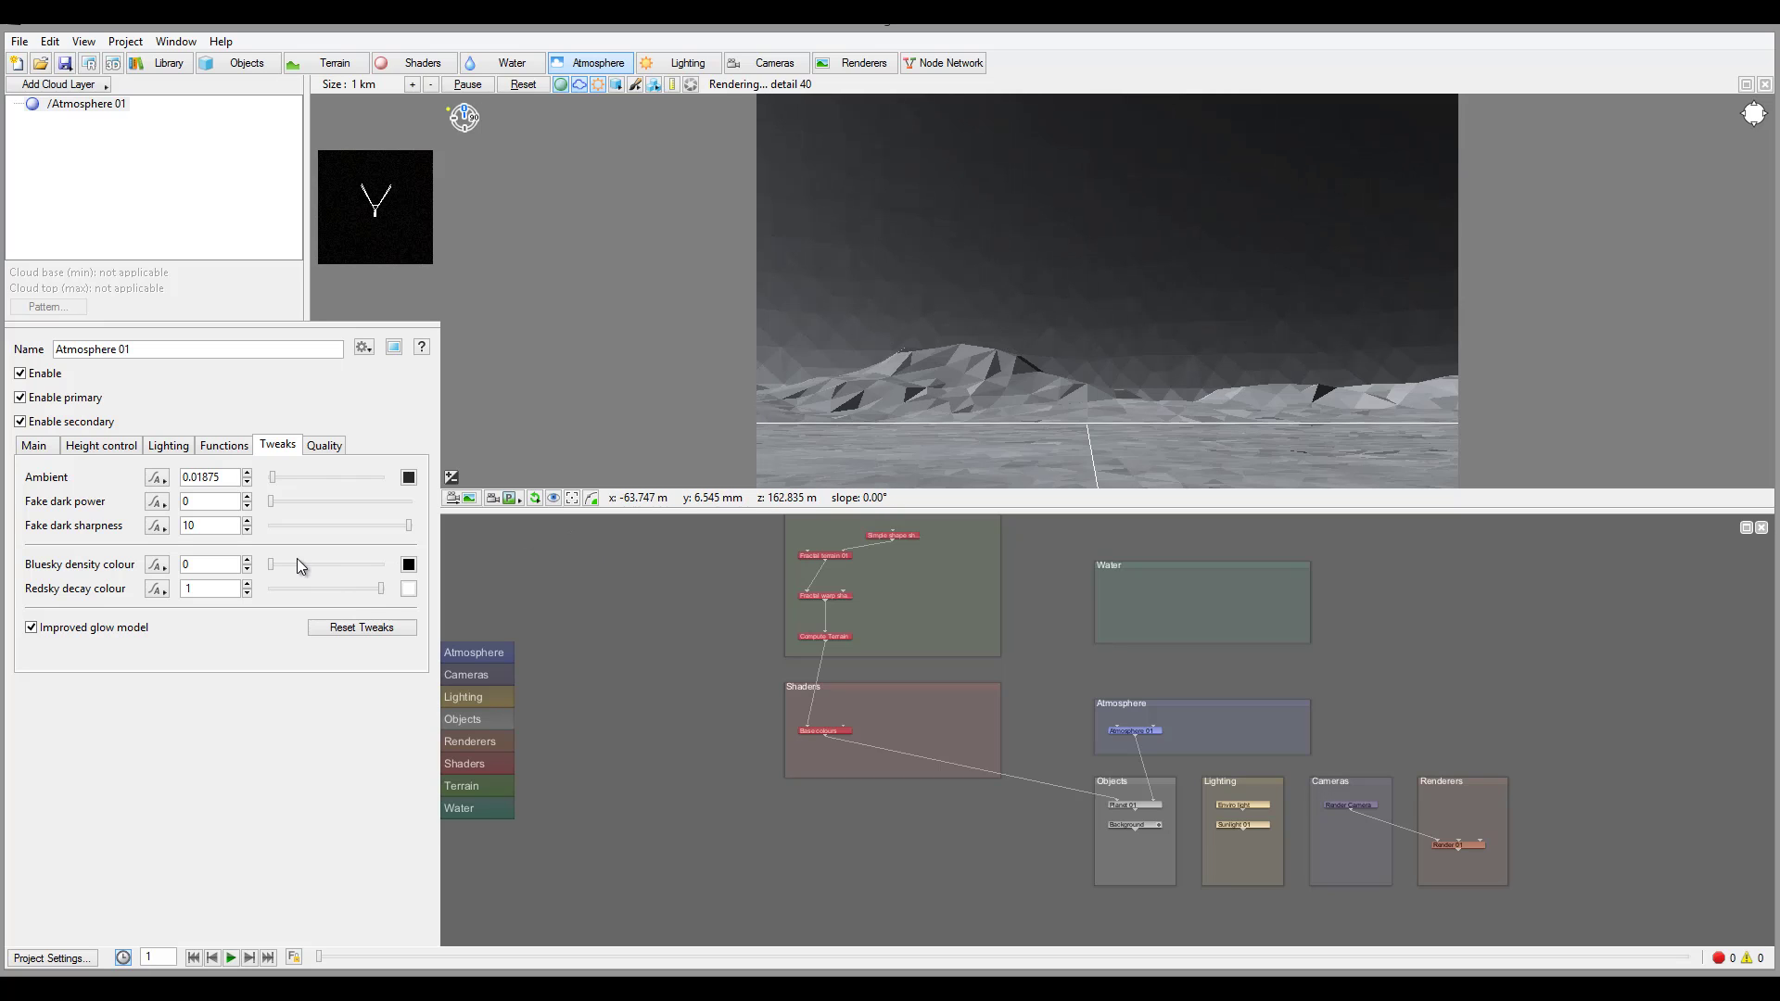
{"action": "left_click_drag", "start_coordinate": [319, 562], "coordinate": [332, 562]}
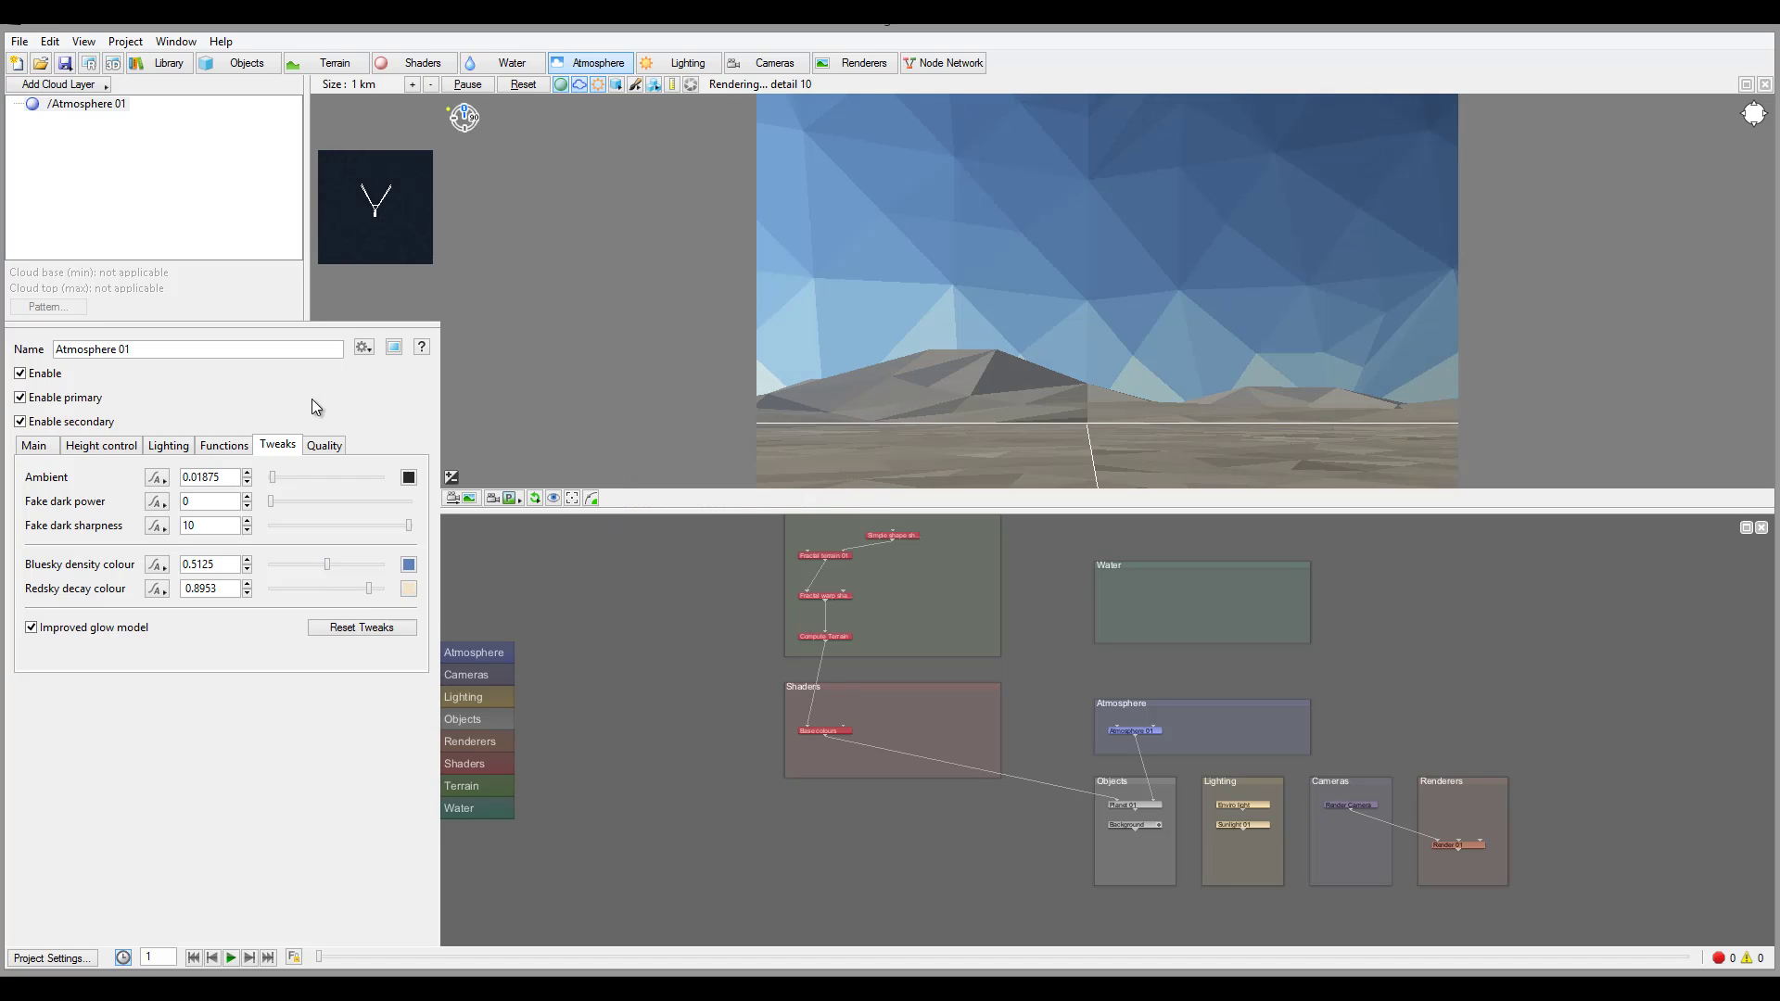
{"action": "left_click", "coordinate": [325, 445]}
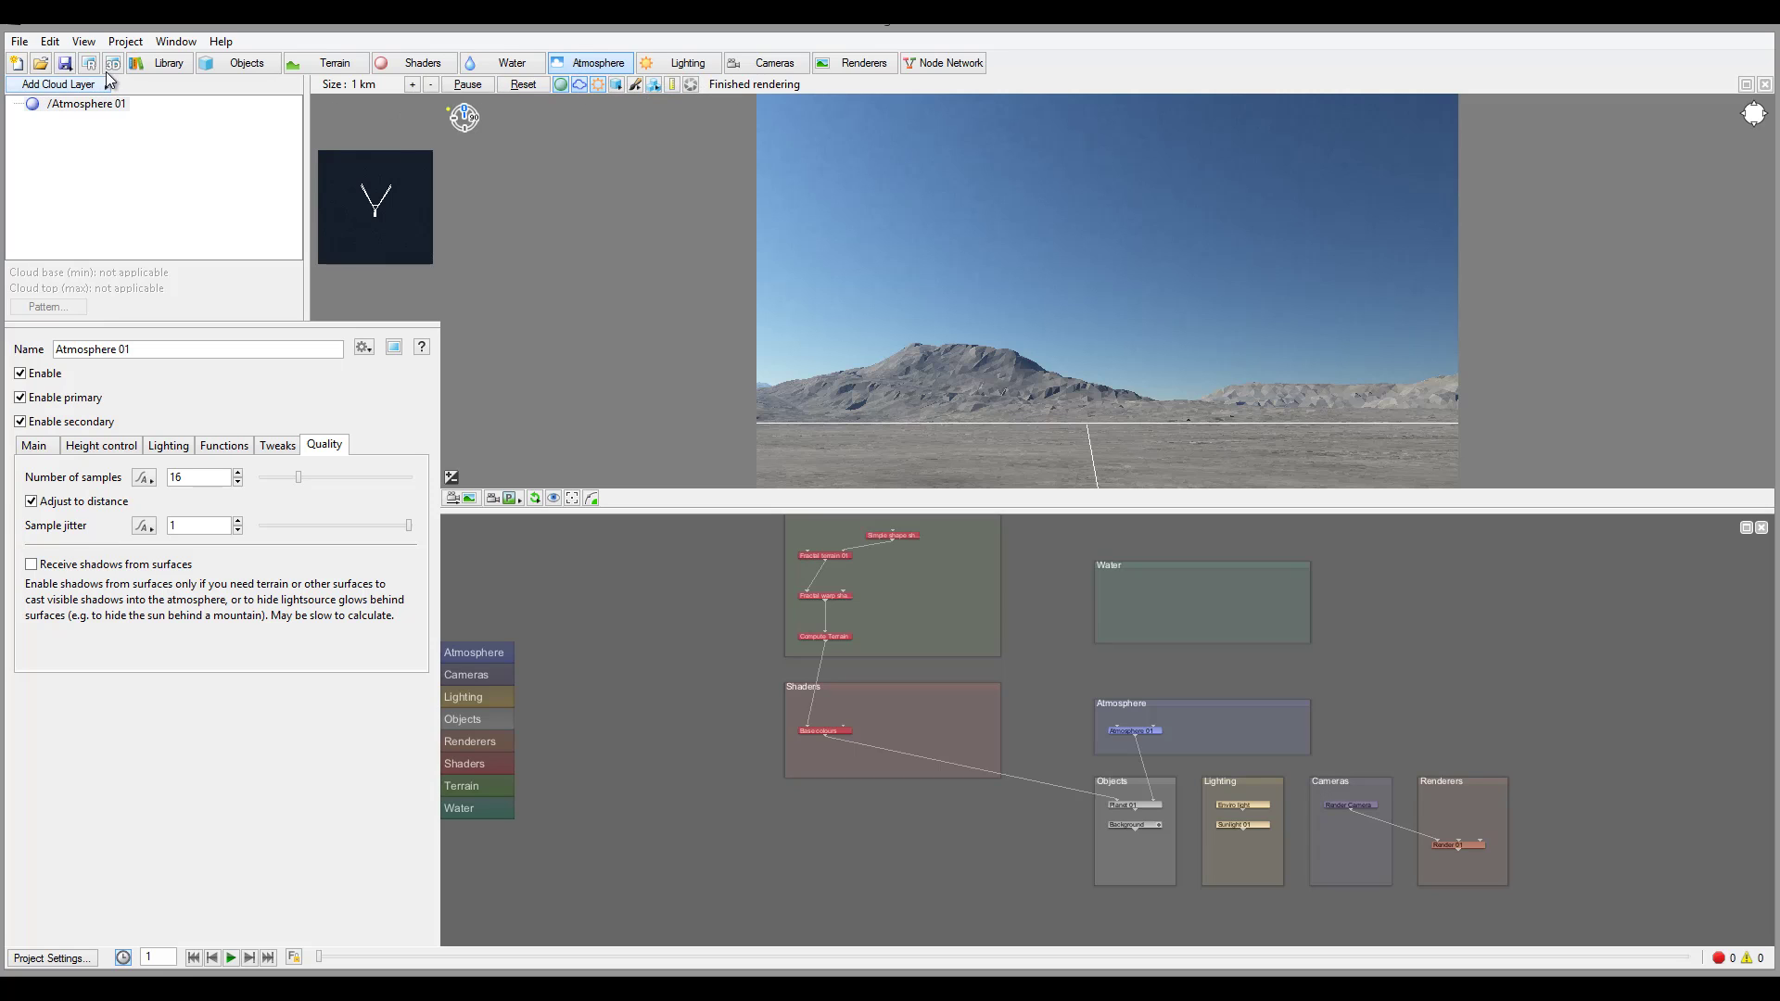
Add a Mid-level Altocumulus (3D/Volumetric) cloud layer and enable Localise for it.
{"action": "left_click", "coordinate": [39, 87]}
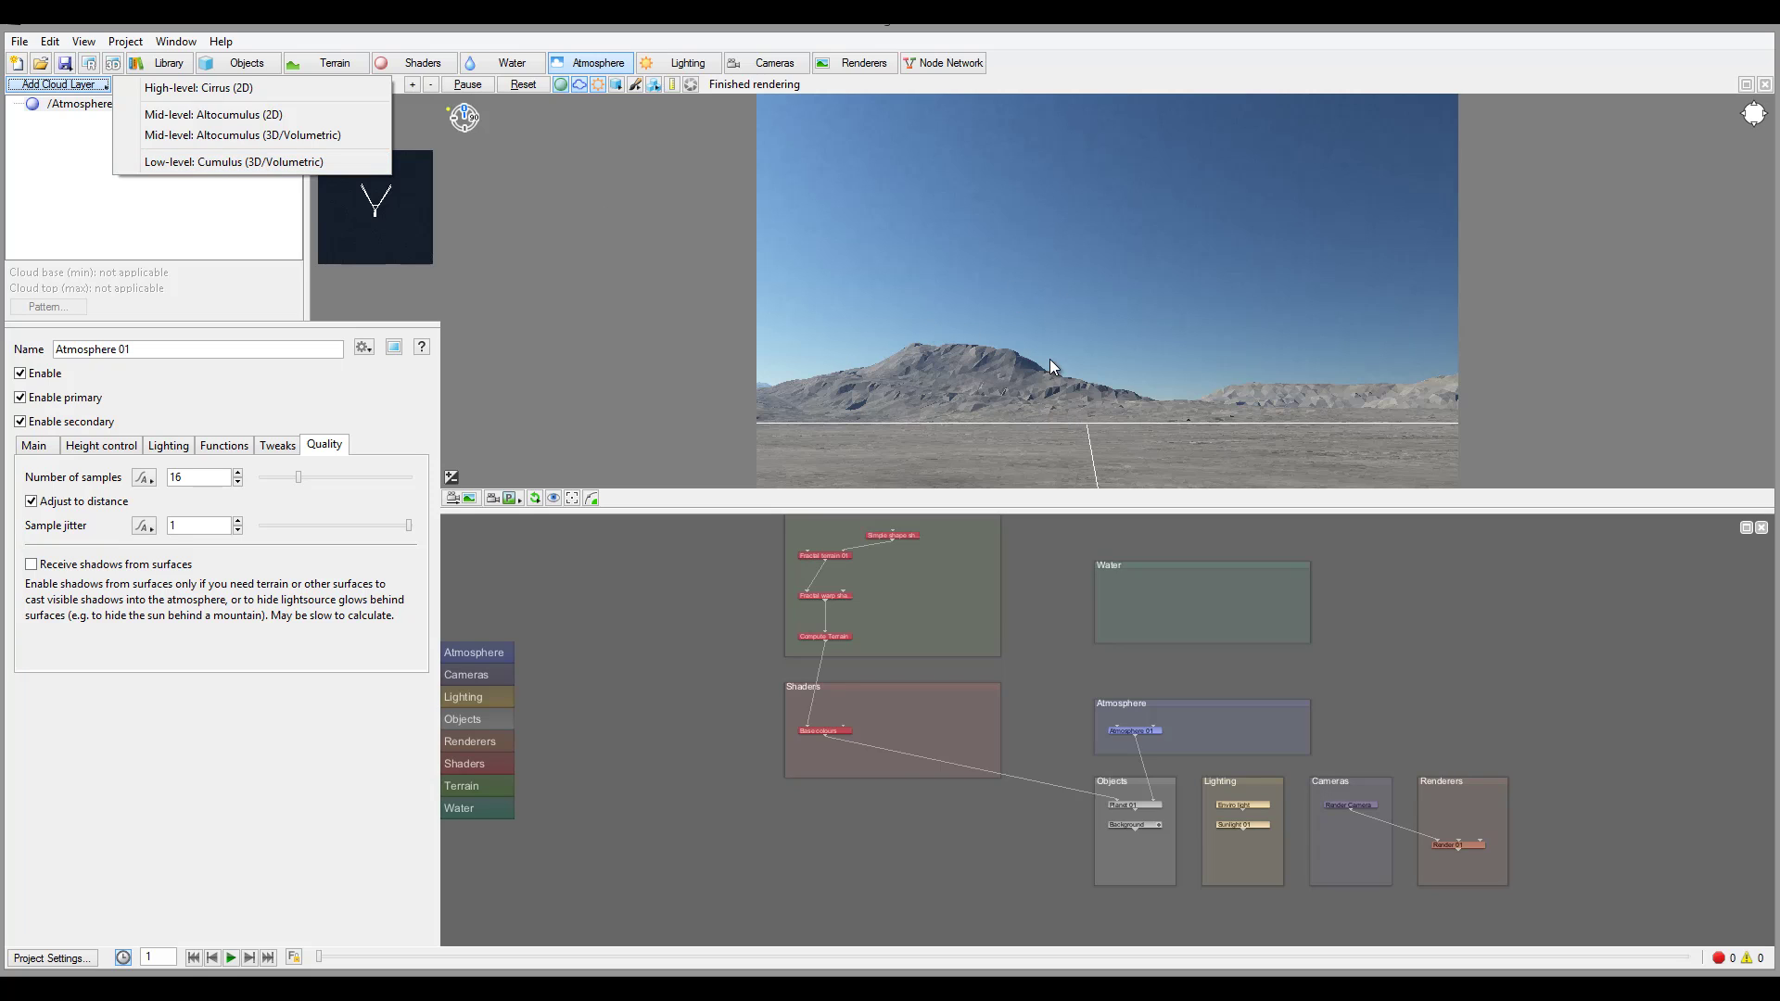
{"action": "left_click", "coordinate": [269, 136]}
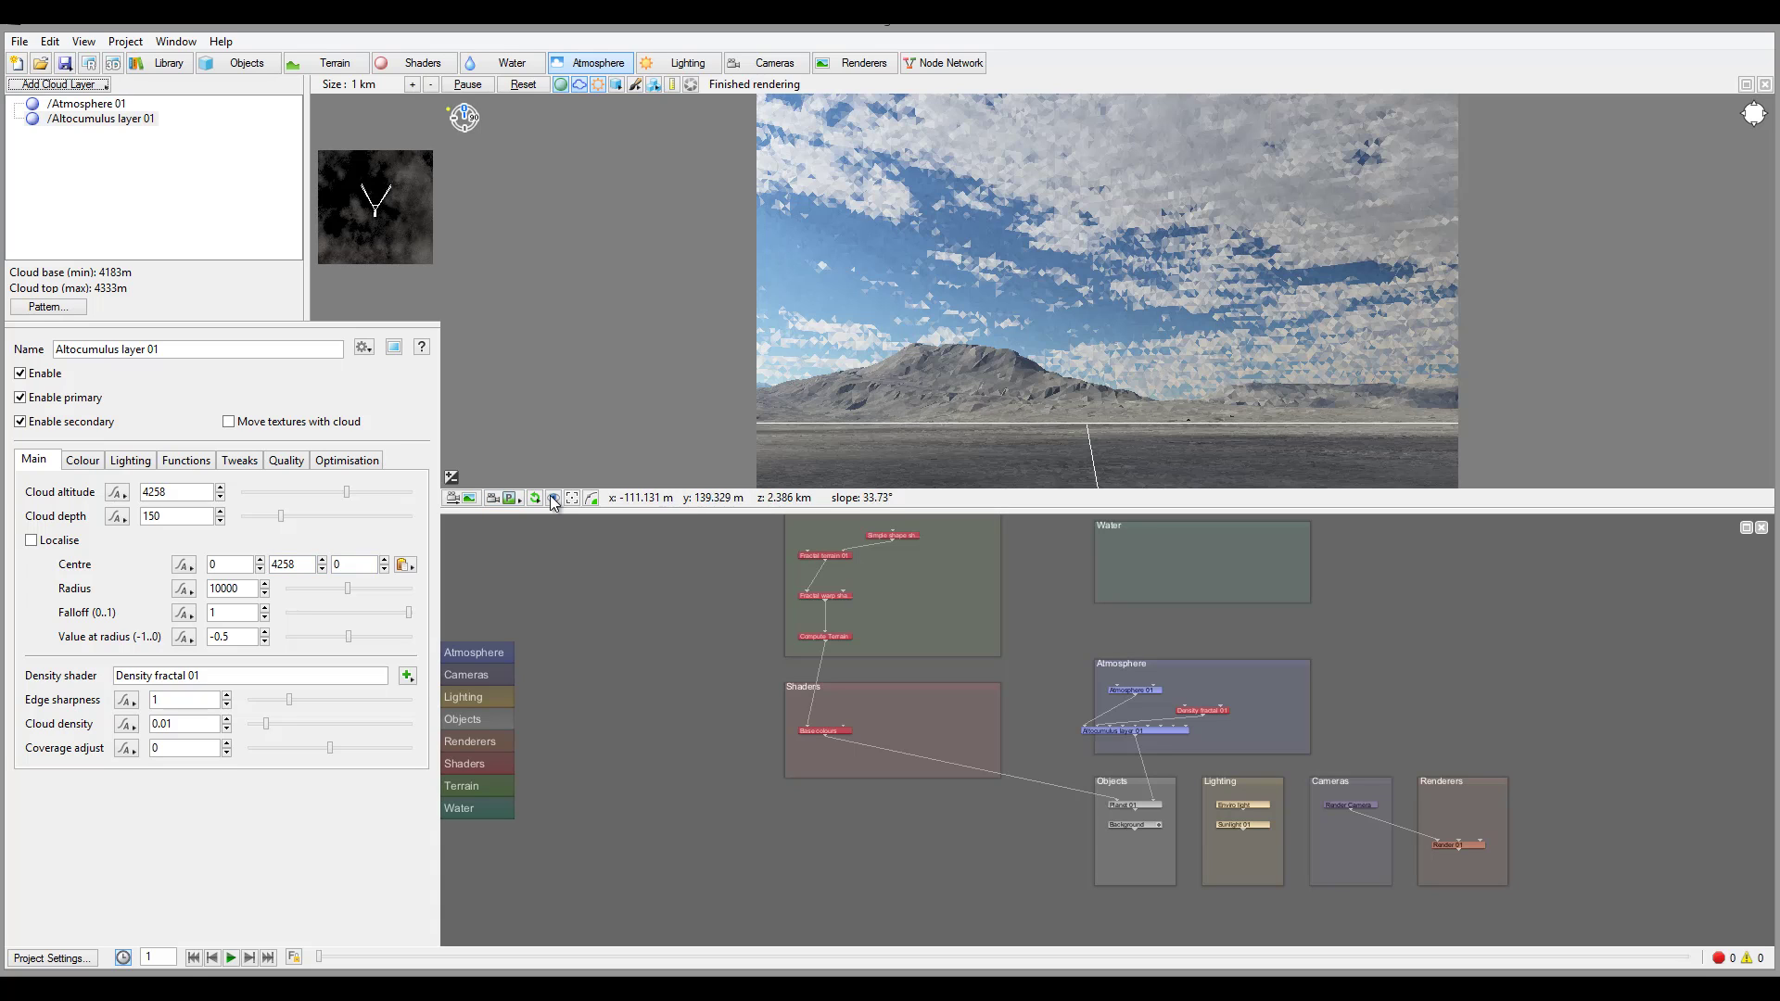
{"action": "left_click", "coordinate": [42, 540]}
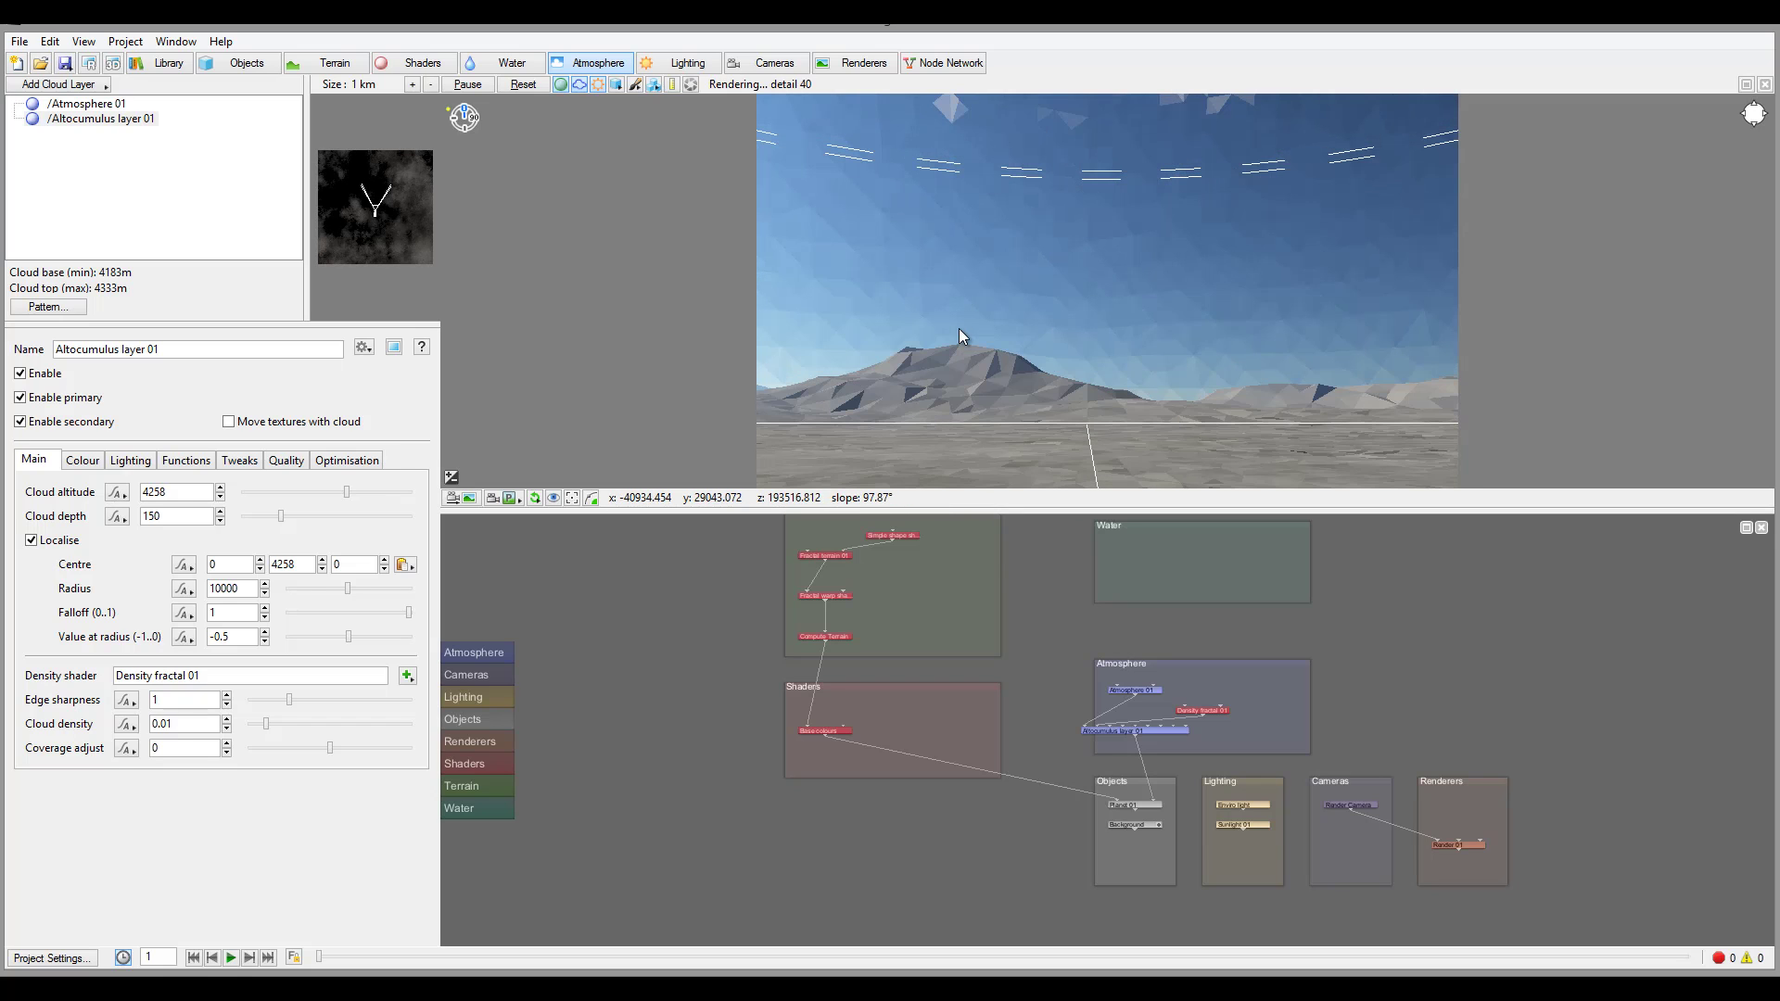
Copy the coordinates of a terrain point beyond the camera and paste them as the altocumulus layer's centre.
{"action": "left_click_drag", "start_coordinate": [959, 328], "coordinate": [797, 293]}
{"action": "left_click_drag", "start_coordinate": [1035, 251], "coordinate": [1120, 236]}
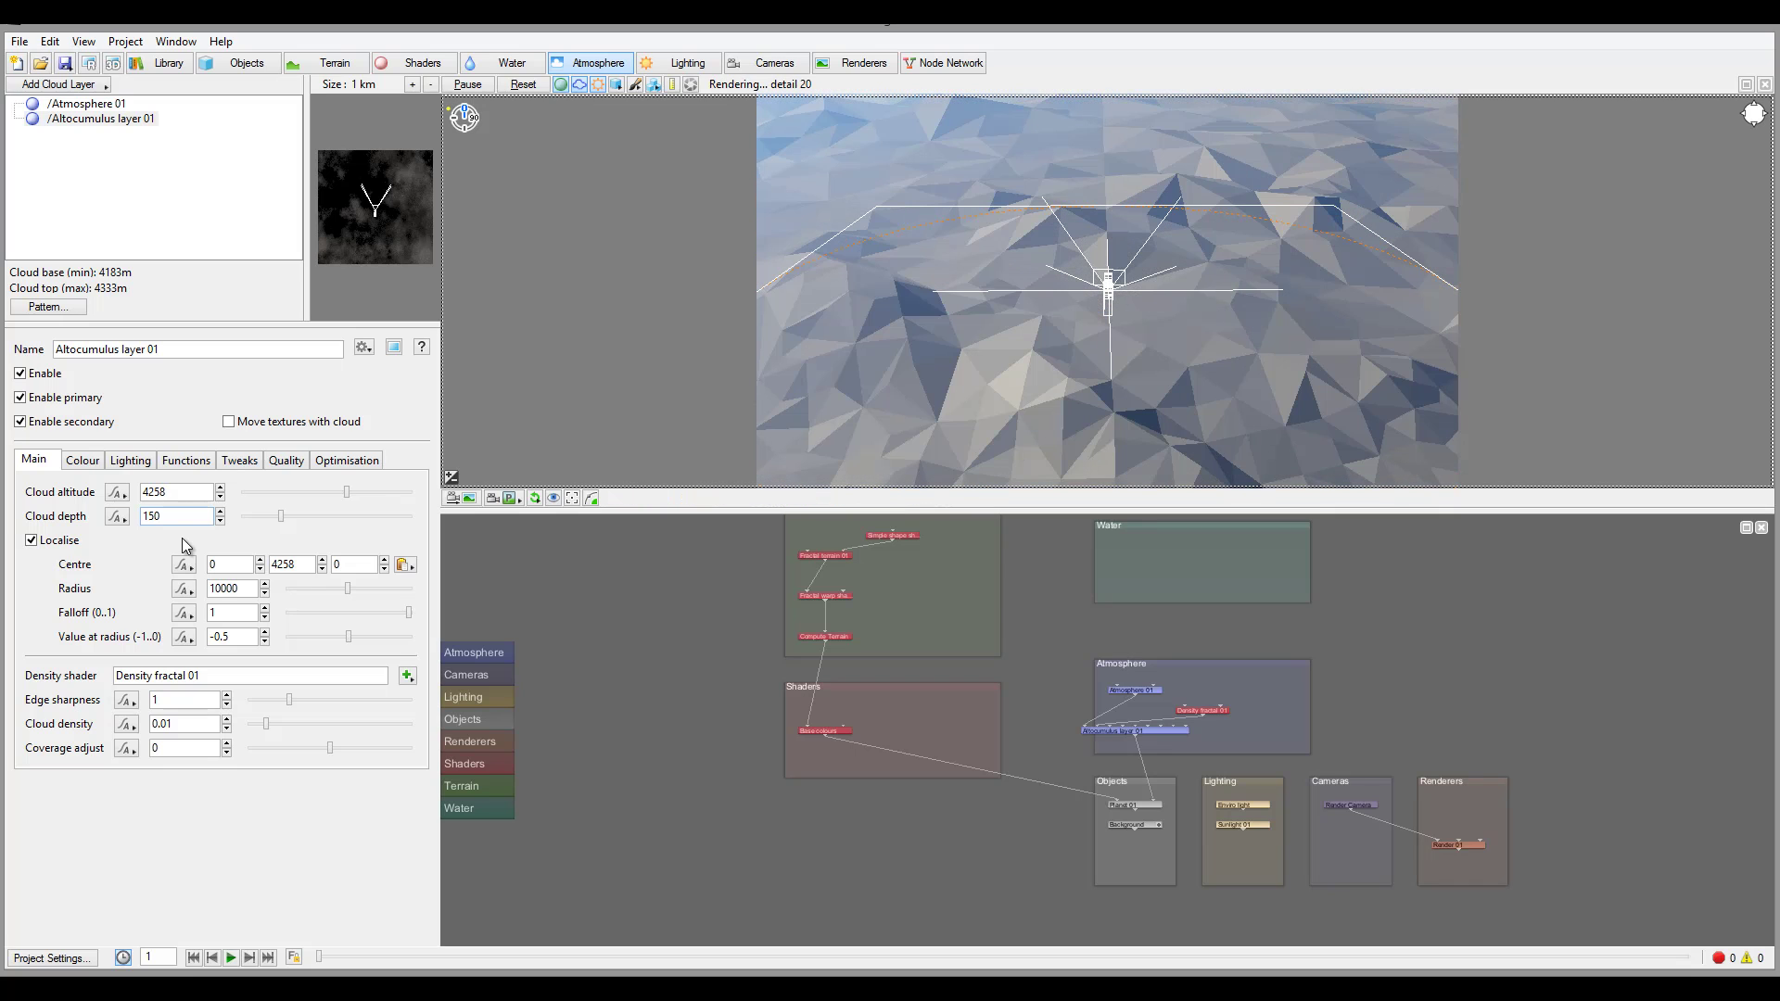
{"action": "left_click", "coordinate": [309, 567]}
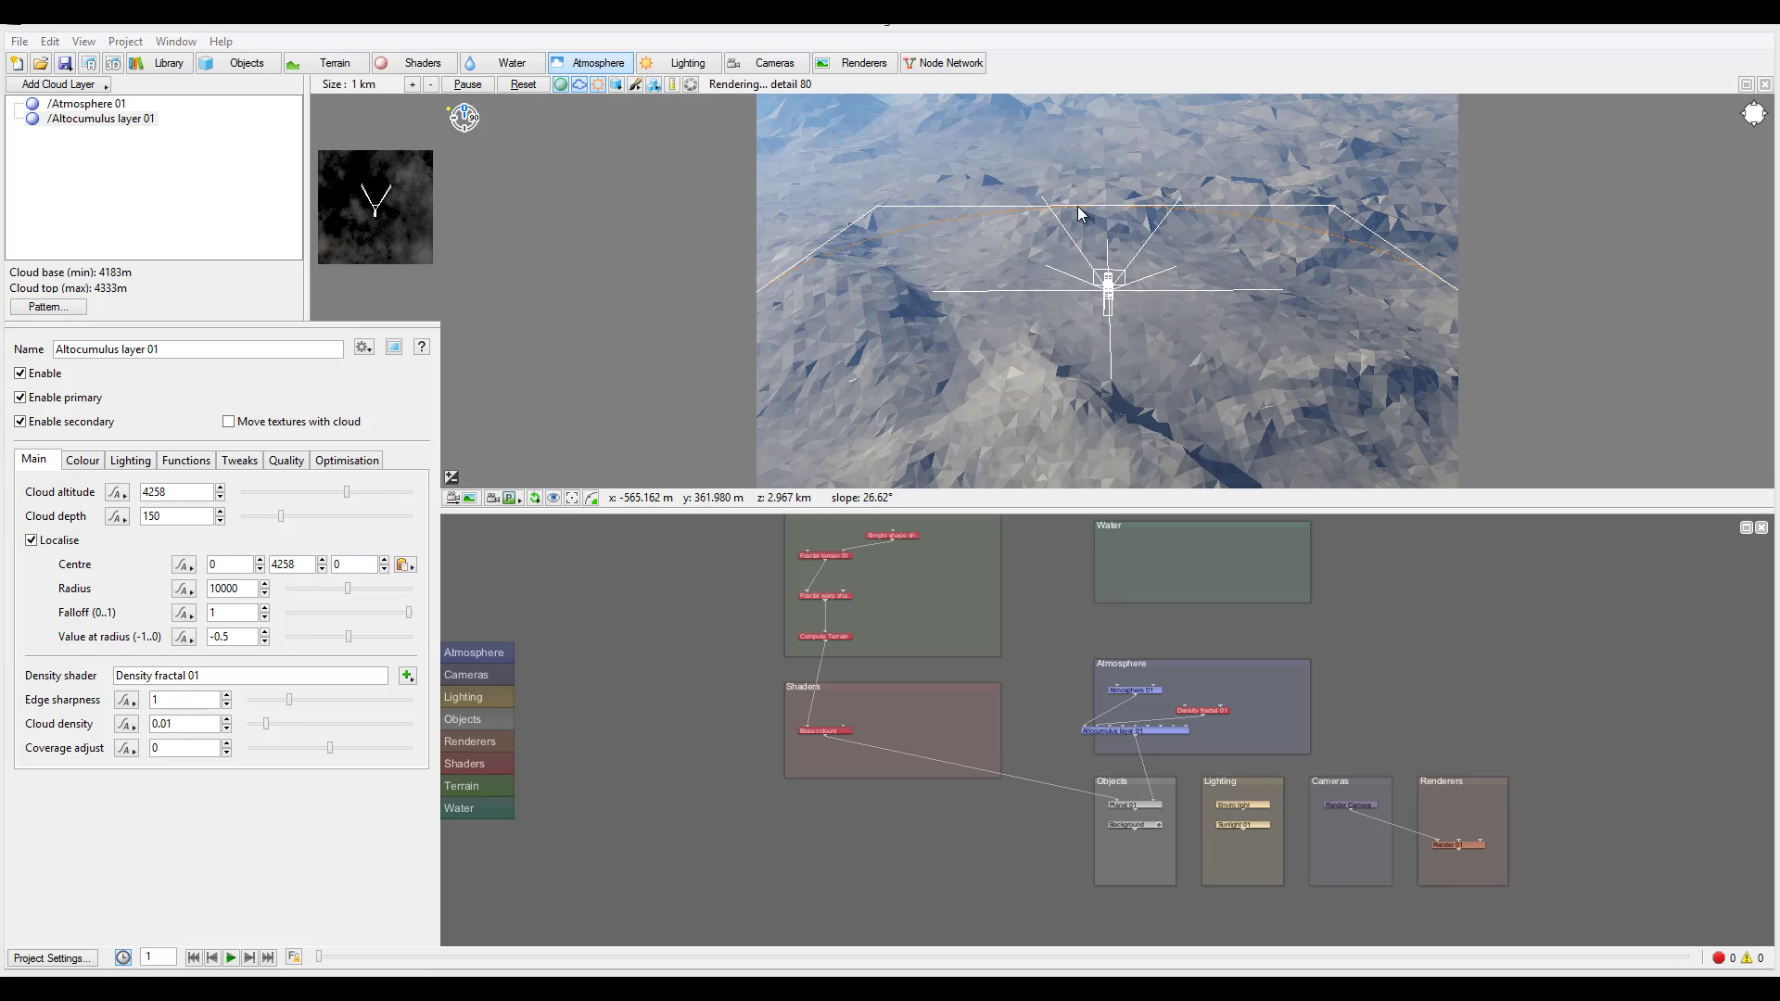
{"action": "left_click", "coordinate": [982, 177]}
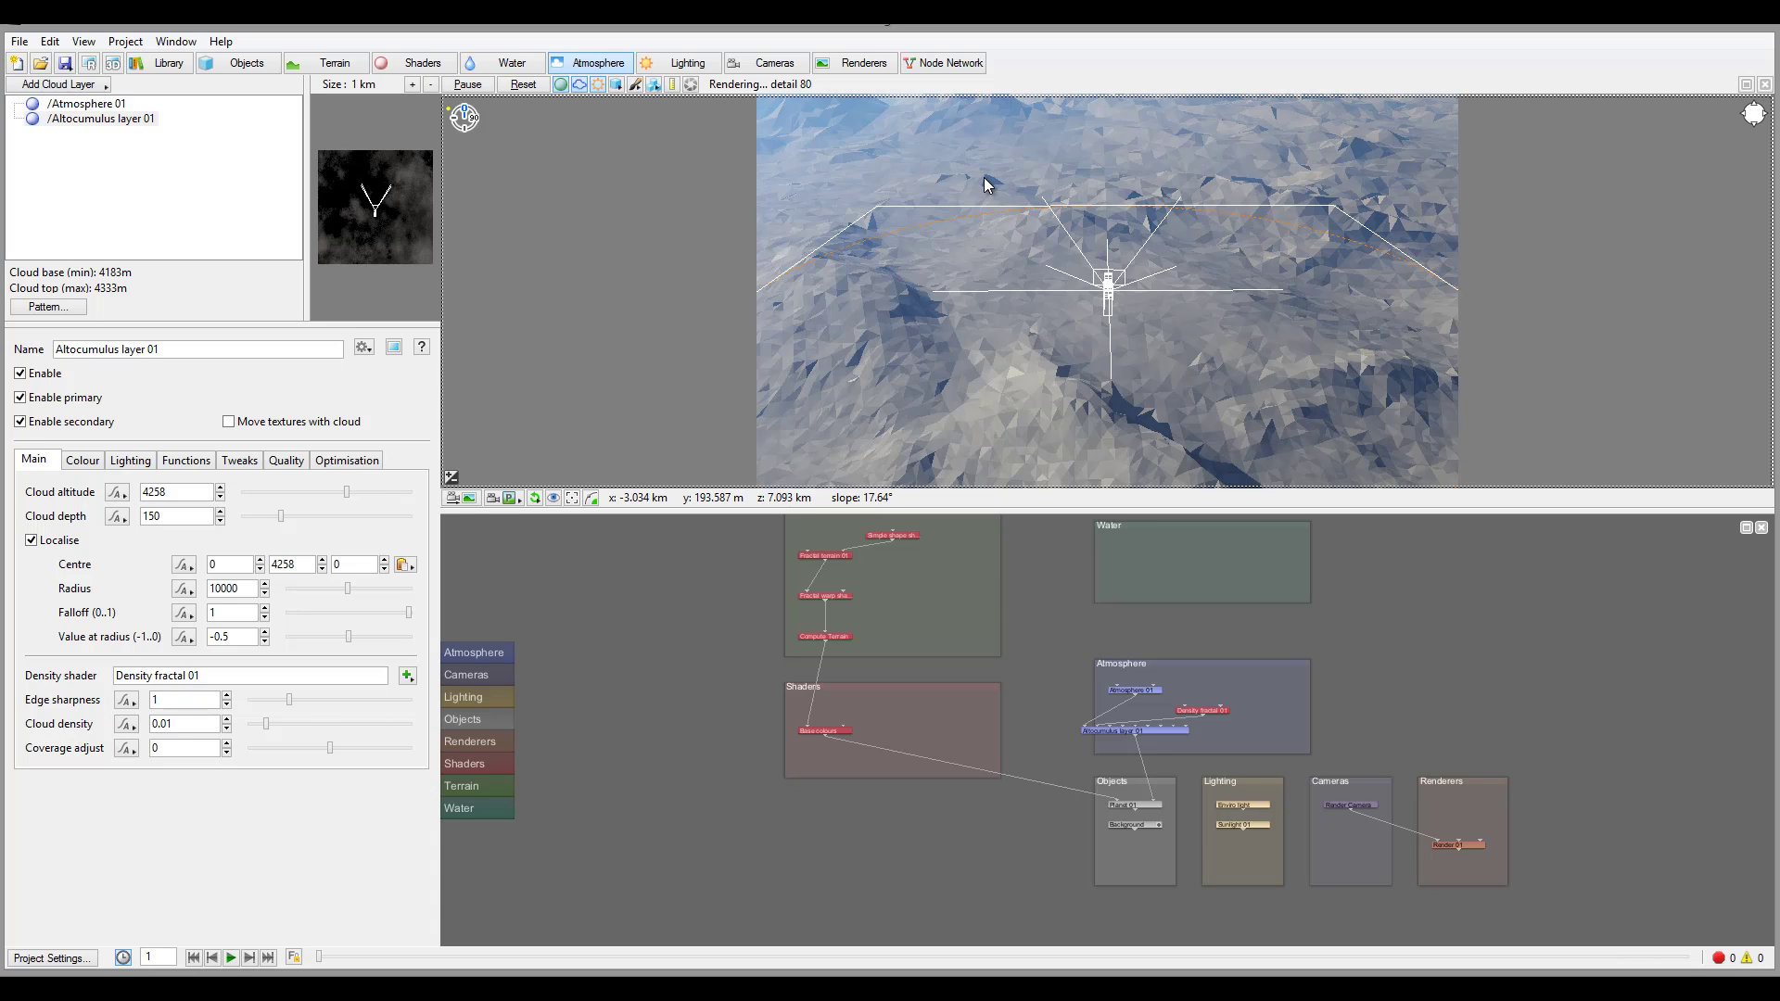
{"action": "right_click", "coordinate": [983, 176]}
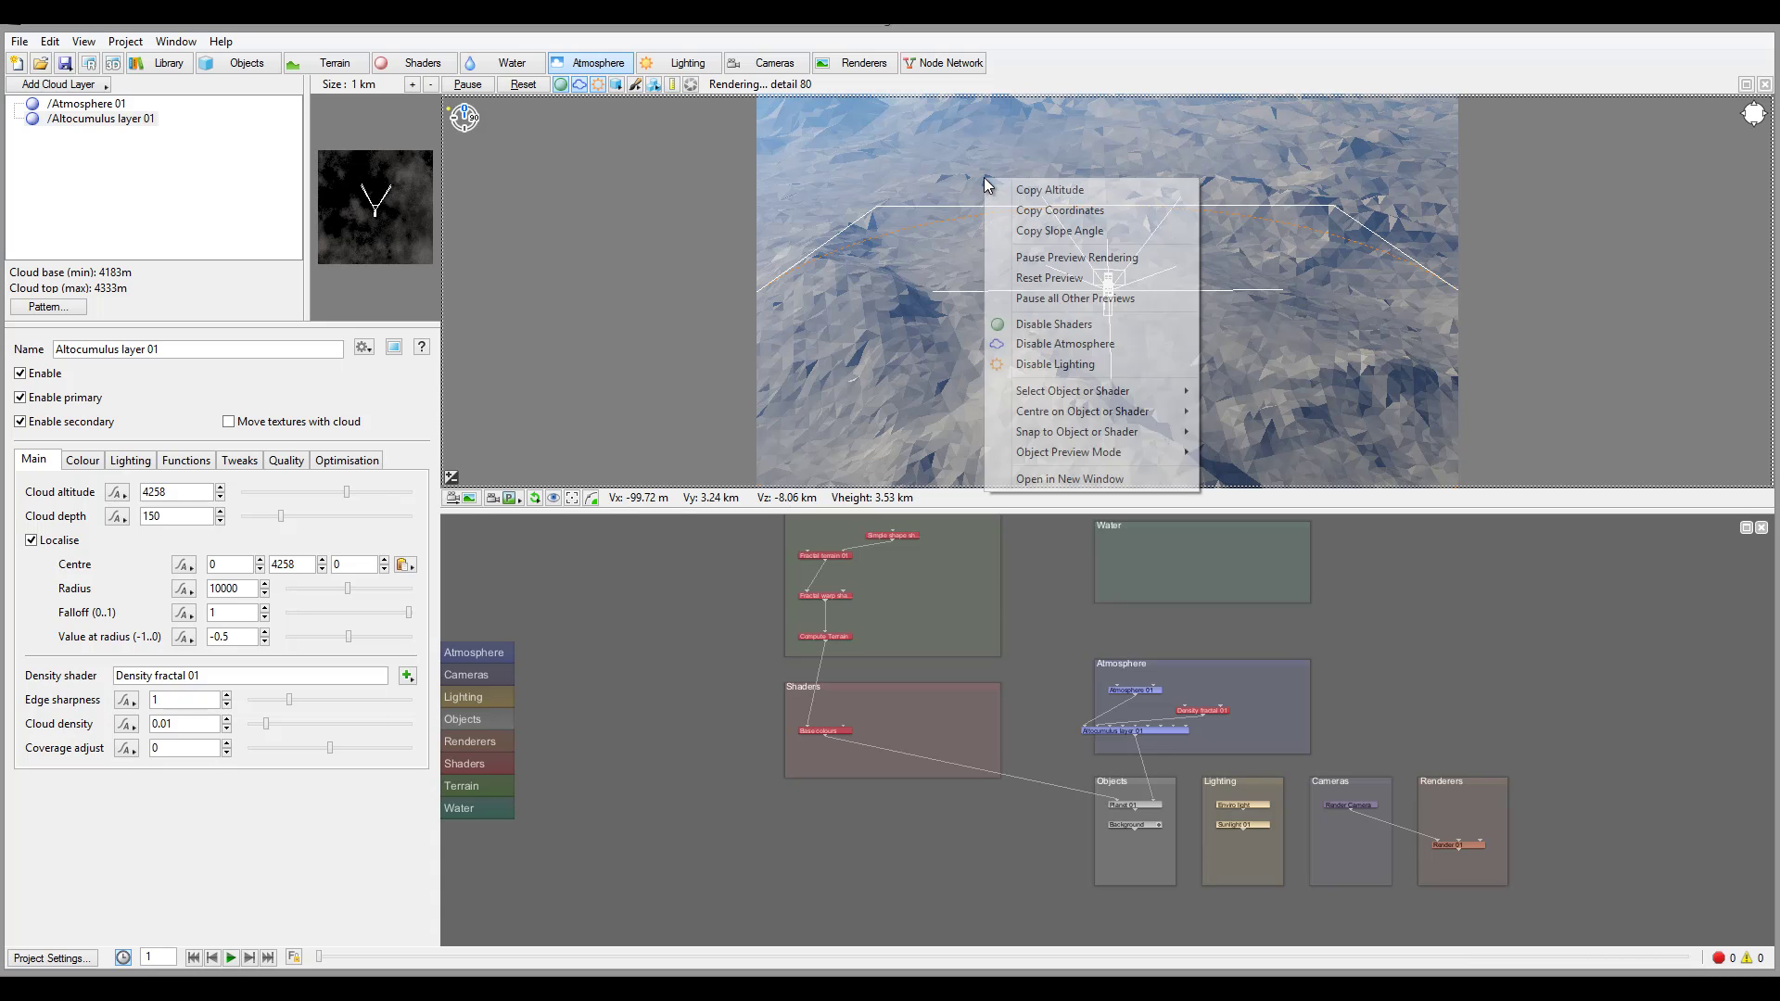
{"action": "left_click", "coordinate": [1084, 210]}
{"action": "left_click", "coordinate": [405, 565]}
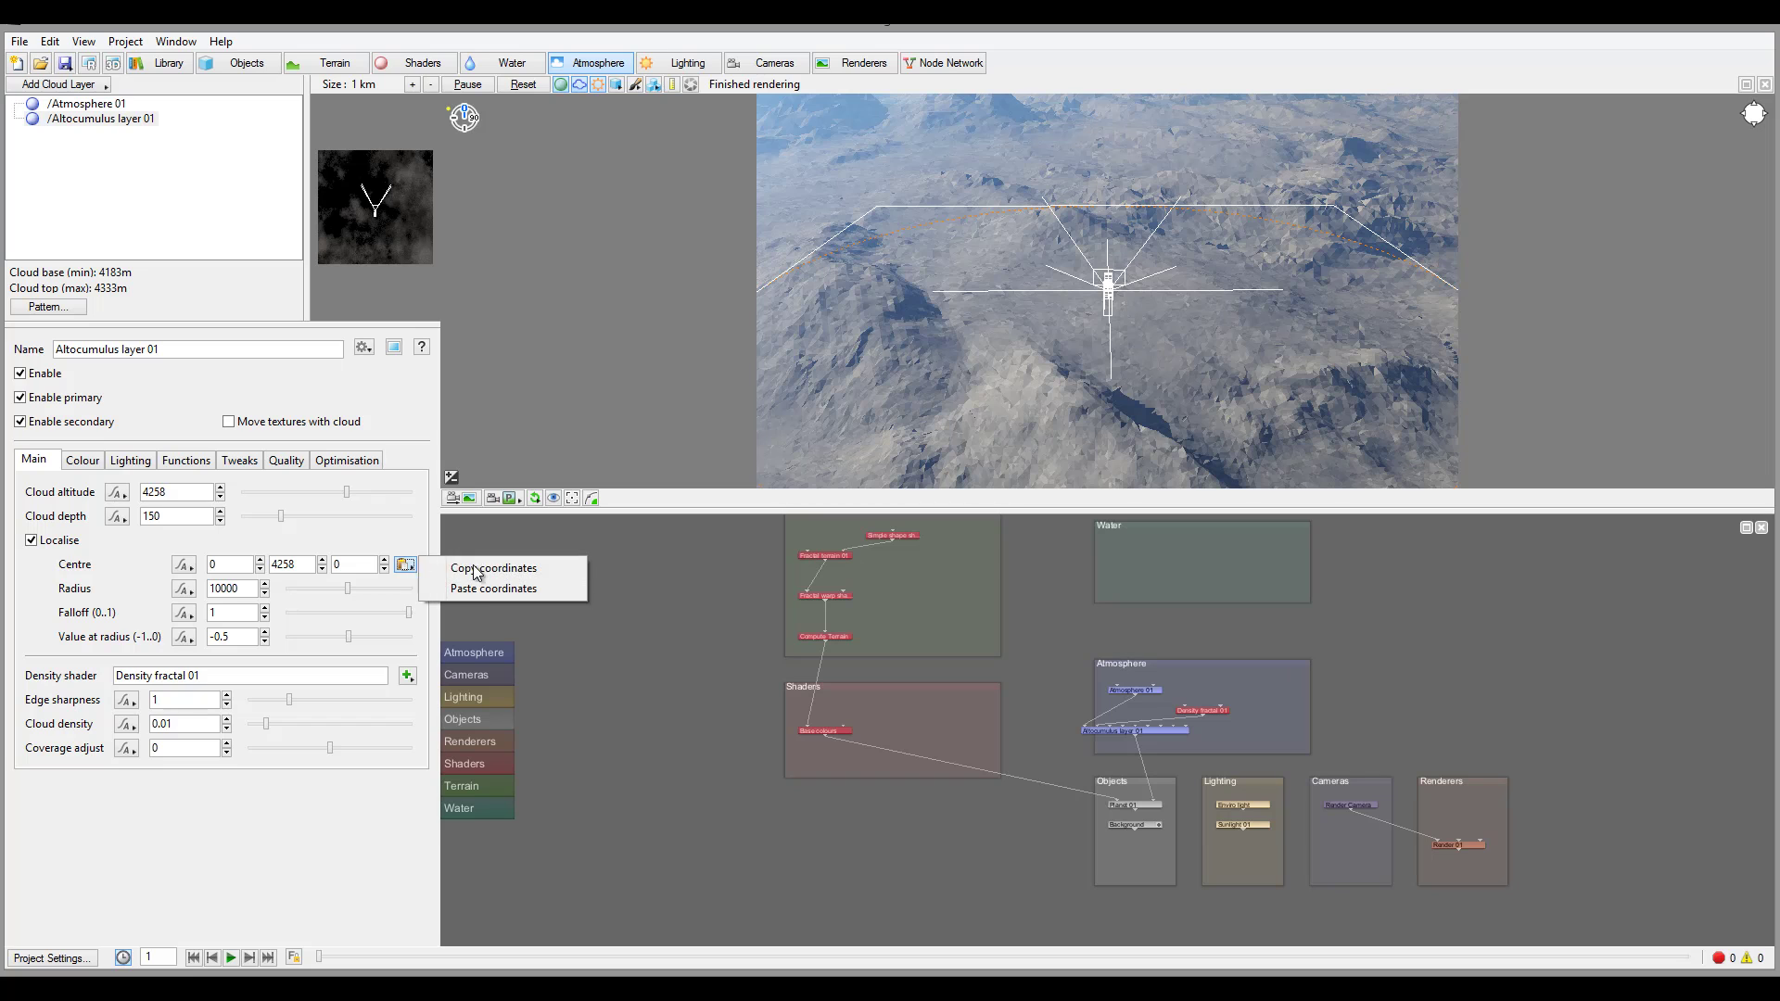
{"action": "left_click", "coordinate": [482, 588]}
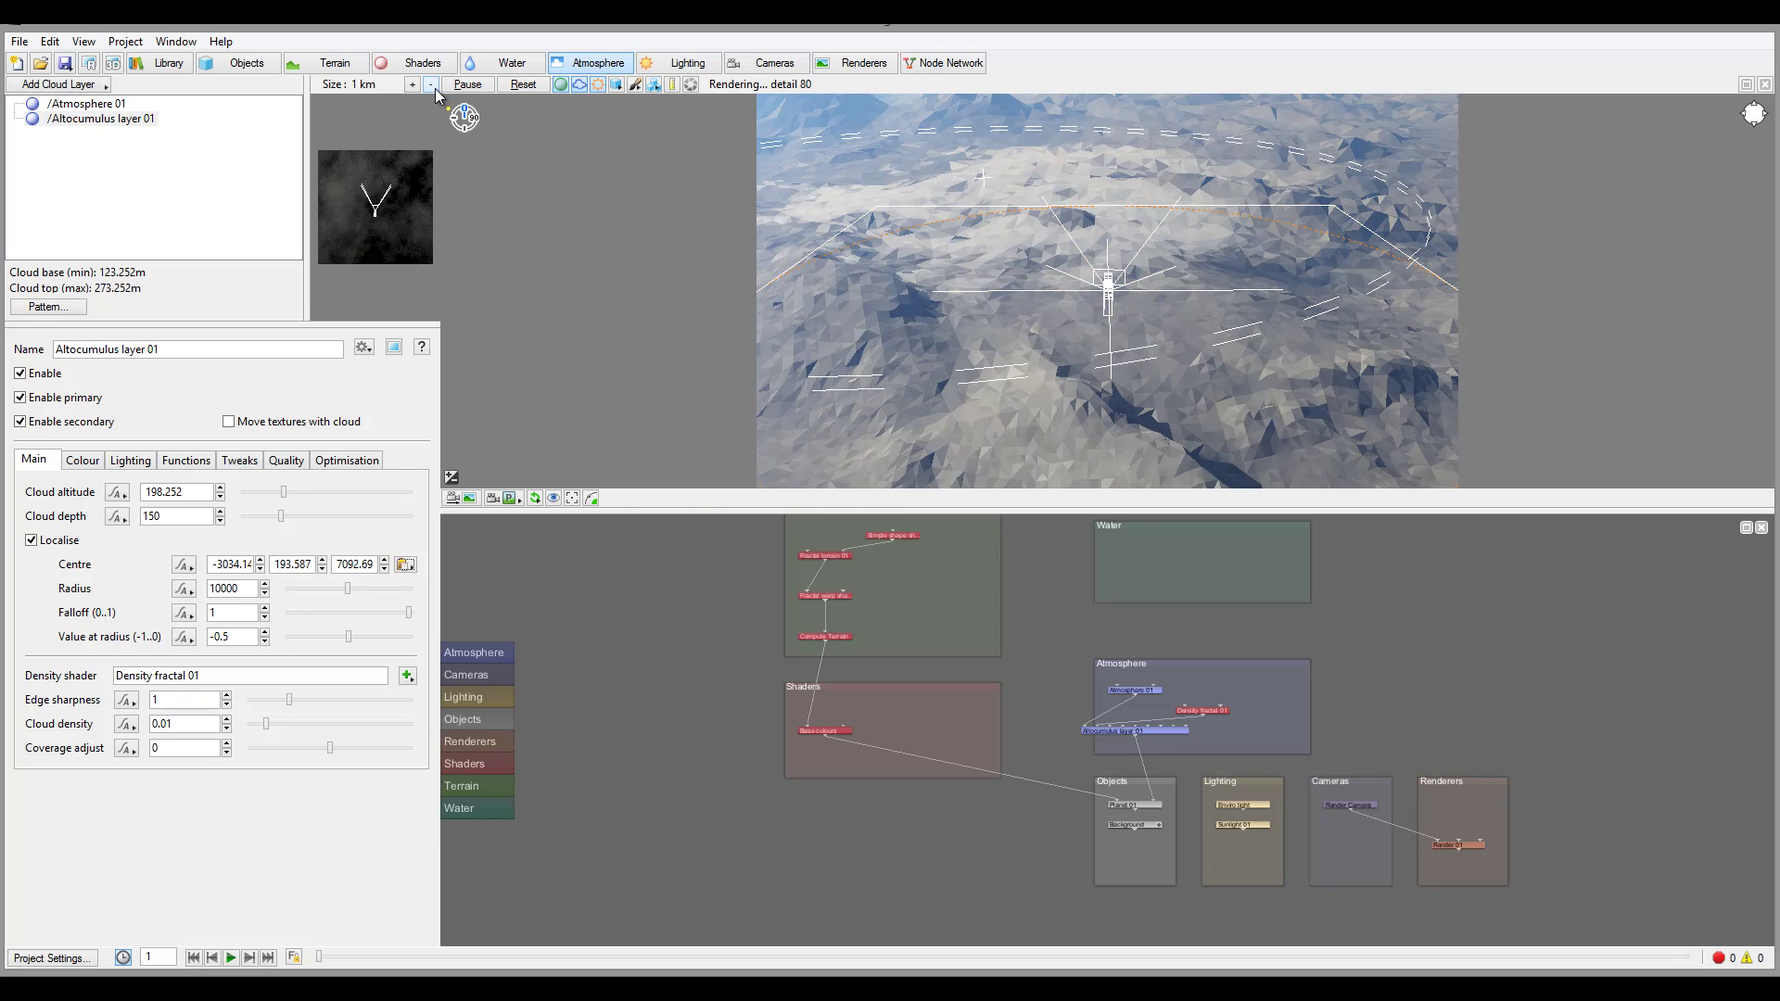
Lower the altocumulus layer's cloud altitude to about 69 with the camera and horizon in view.
{"action": "left_click", "coordinate": [522, 84]}
{"action": "left_click", "coordinate": [847, 362]}
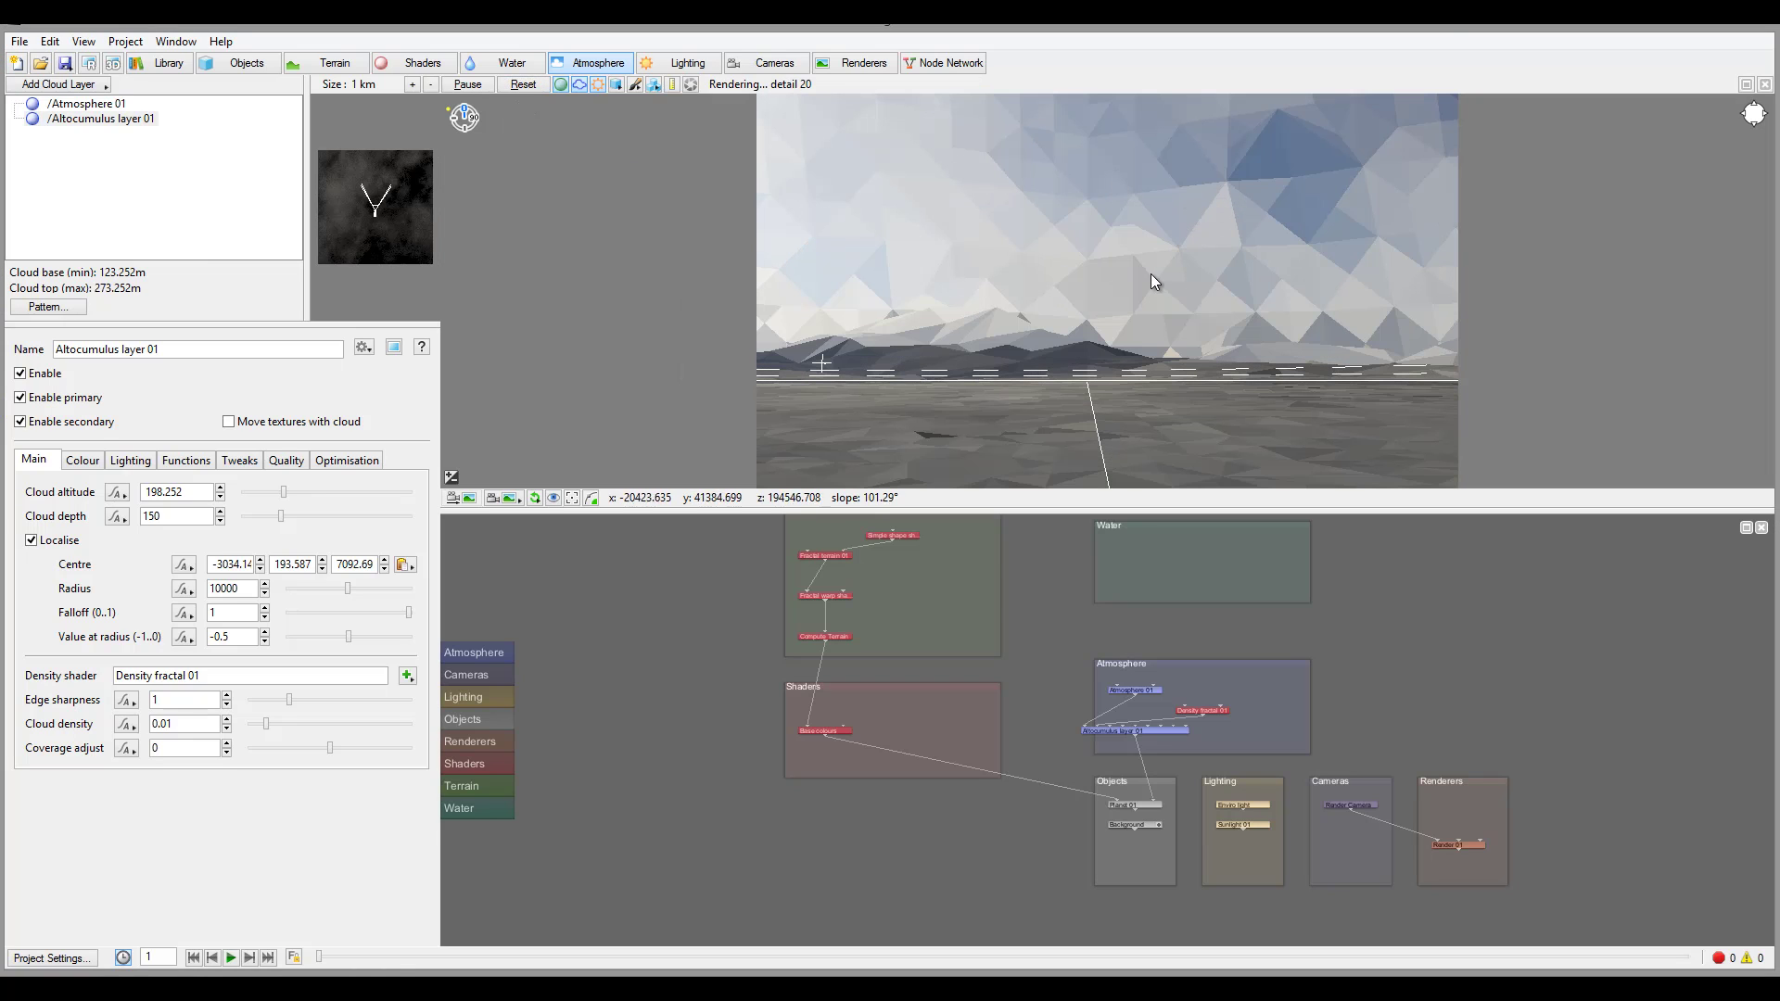
{"action": "left_click_drag", "start_coordinate": [1087, 292], "coordinate": [1142, 202]}
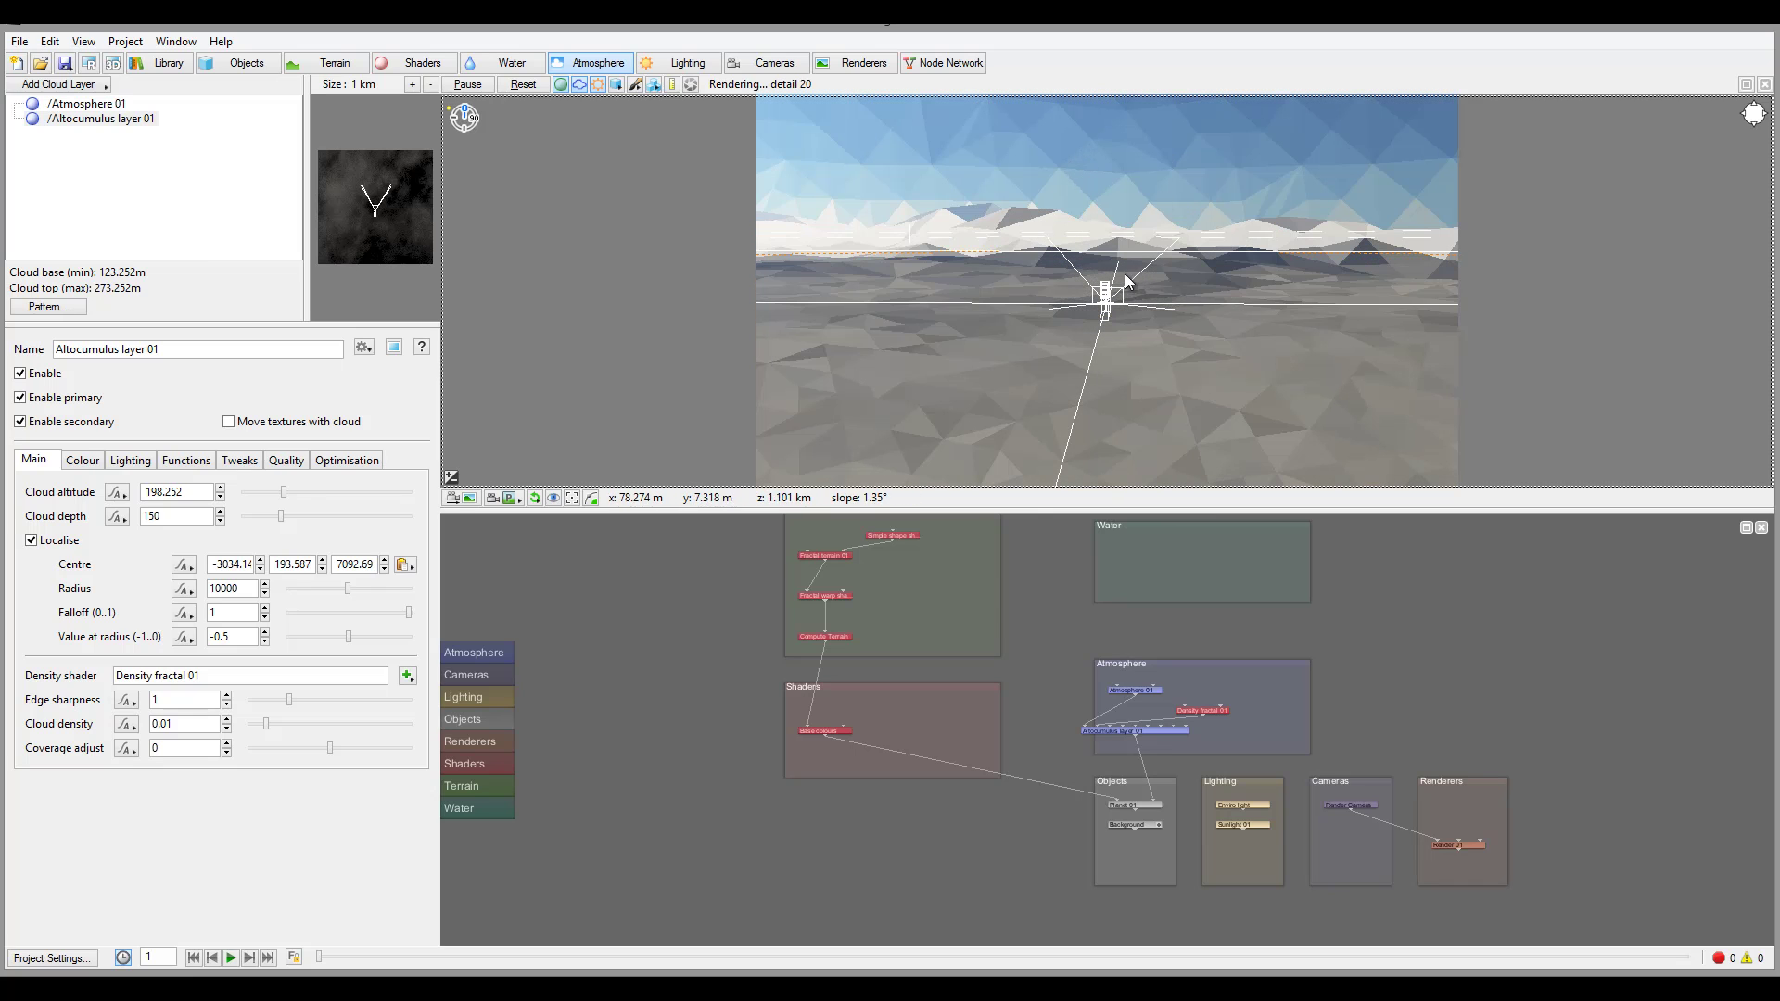
{"action": "mouse_move", "coordinate": [1098, 254]}
{"action": "left_mouse_down"}
{"action": "mouse_move", "coordinate": [1099, 214]}
{"action": "mouse_move", "coordinate": [1107, 257]}
{"action": "mouse_move", "coordinate": [1114, 237]}
{"action": "left_mouse_up"}
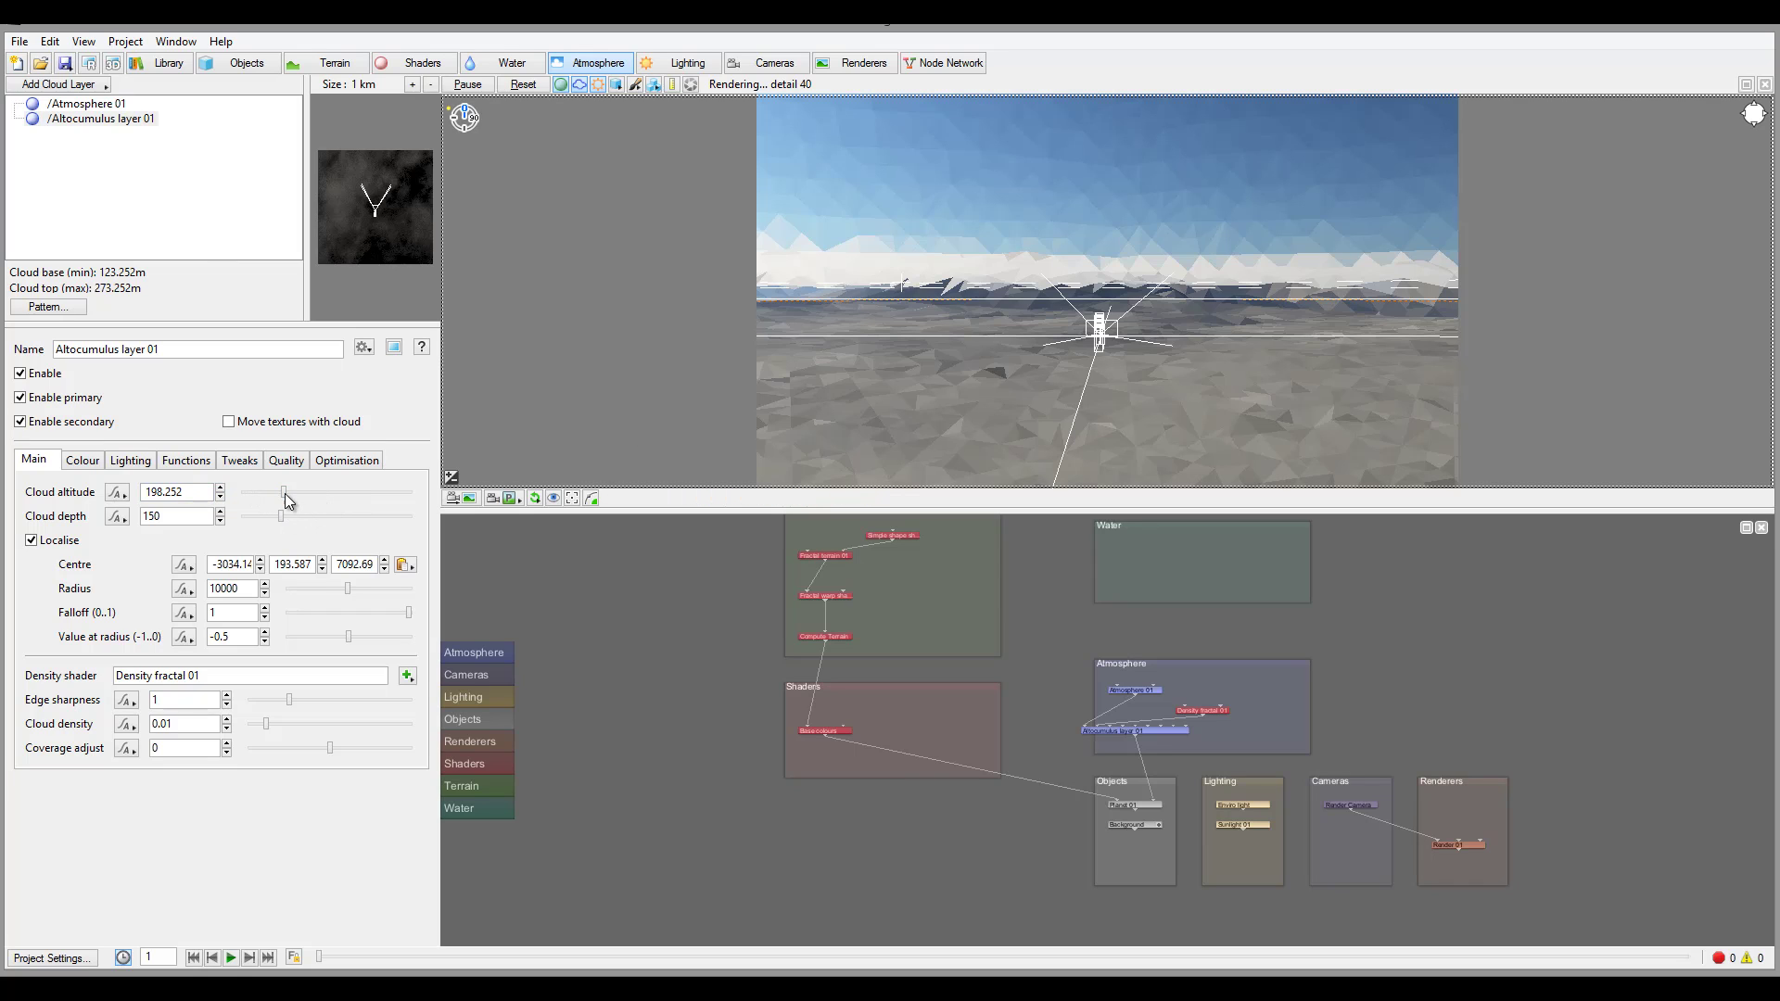
{"action": "mouse_move", "coordinate": [286, 494]}
{"action": "left_mouse_down"}
{"action": "mouse_move", "coordinate": [321, 494]}
{"action": "mouse_move", "coordinate": [274, 490]}
{"action": "left_mouse_up"}
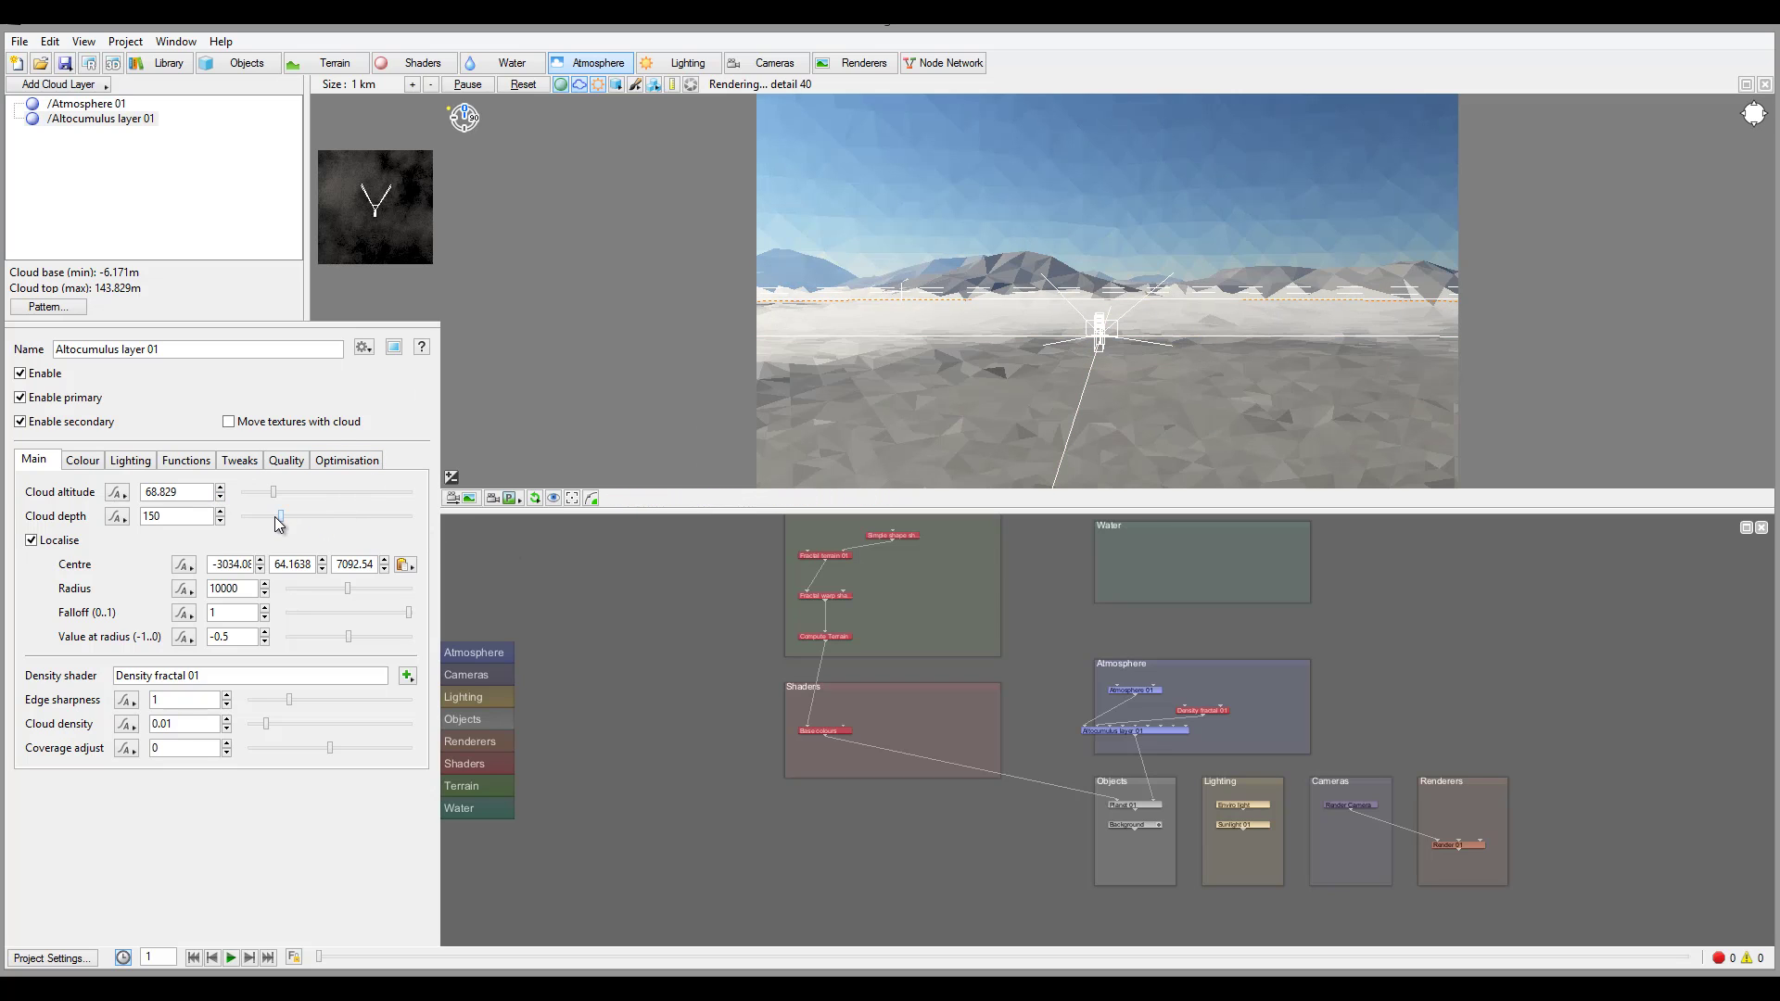
Set the altocumulus layer's cloud altitude to about 688 and its cloud depth to about 3541.
{"action": "mouse_move", "coordinate": [281, 516]}
{"action": "left_mouse_down"}
{"action": "mouse_move", "coordinate": [378, 522]}
{"action": "mouse_move", "coordinate": [275, 492]}
{"action": "mouse_move", "coordinate": [304, 492]}
{"action": "left_mouse_up"}
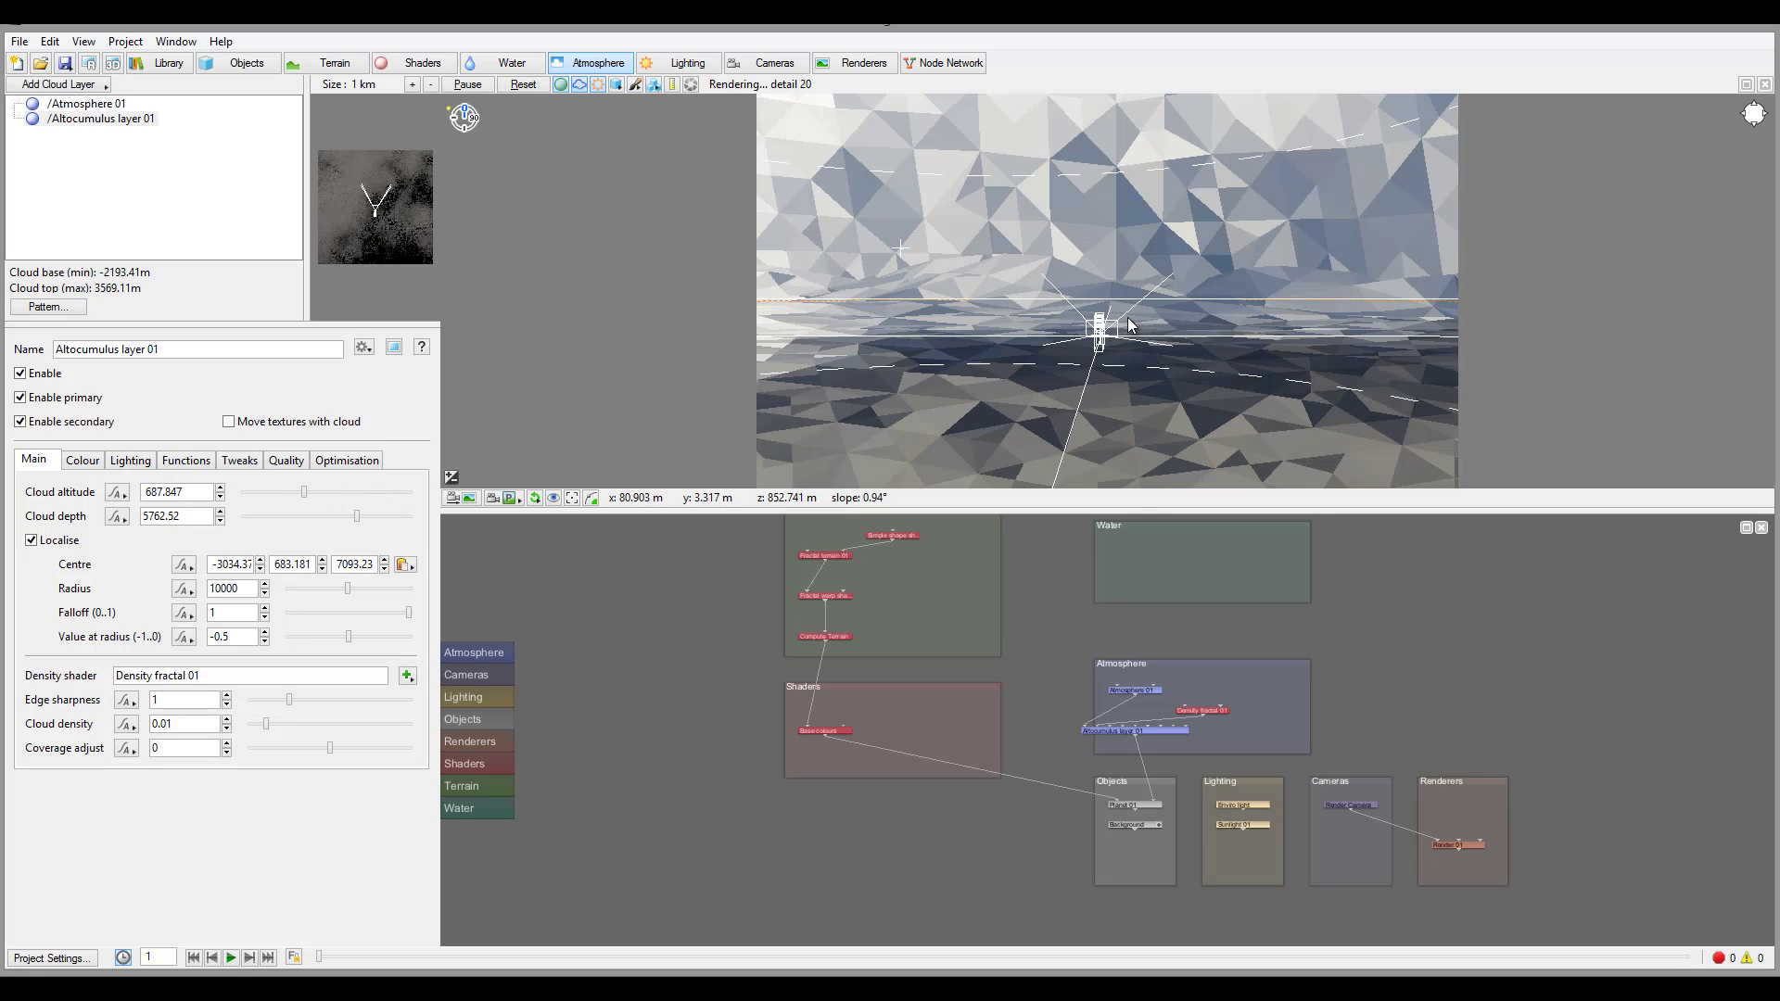
{"action": "left_click_drag", "start_coordinate": [1130, 325], "coordinate": [1132, 254]}
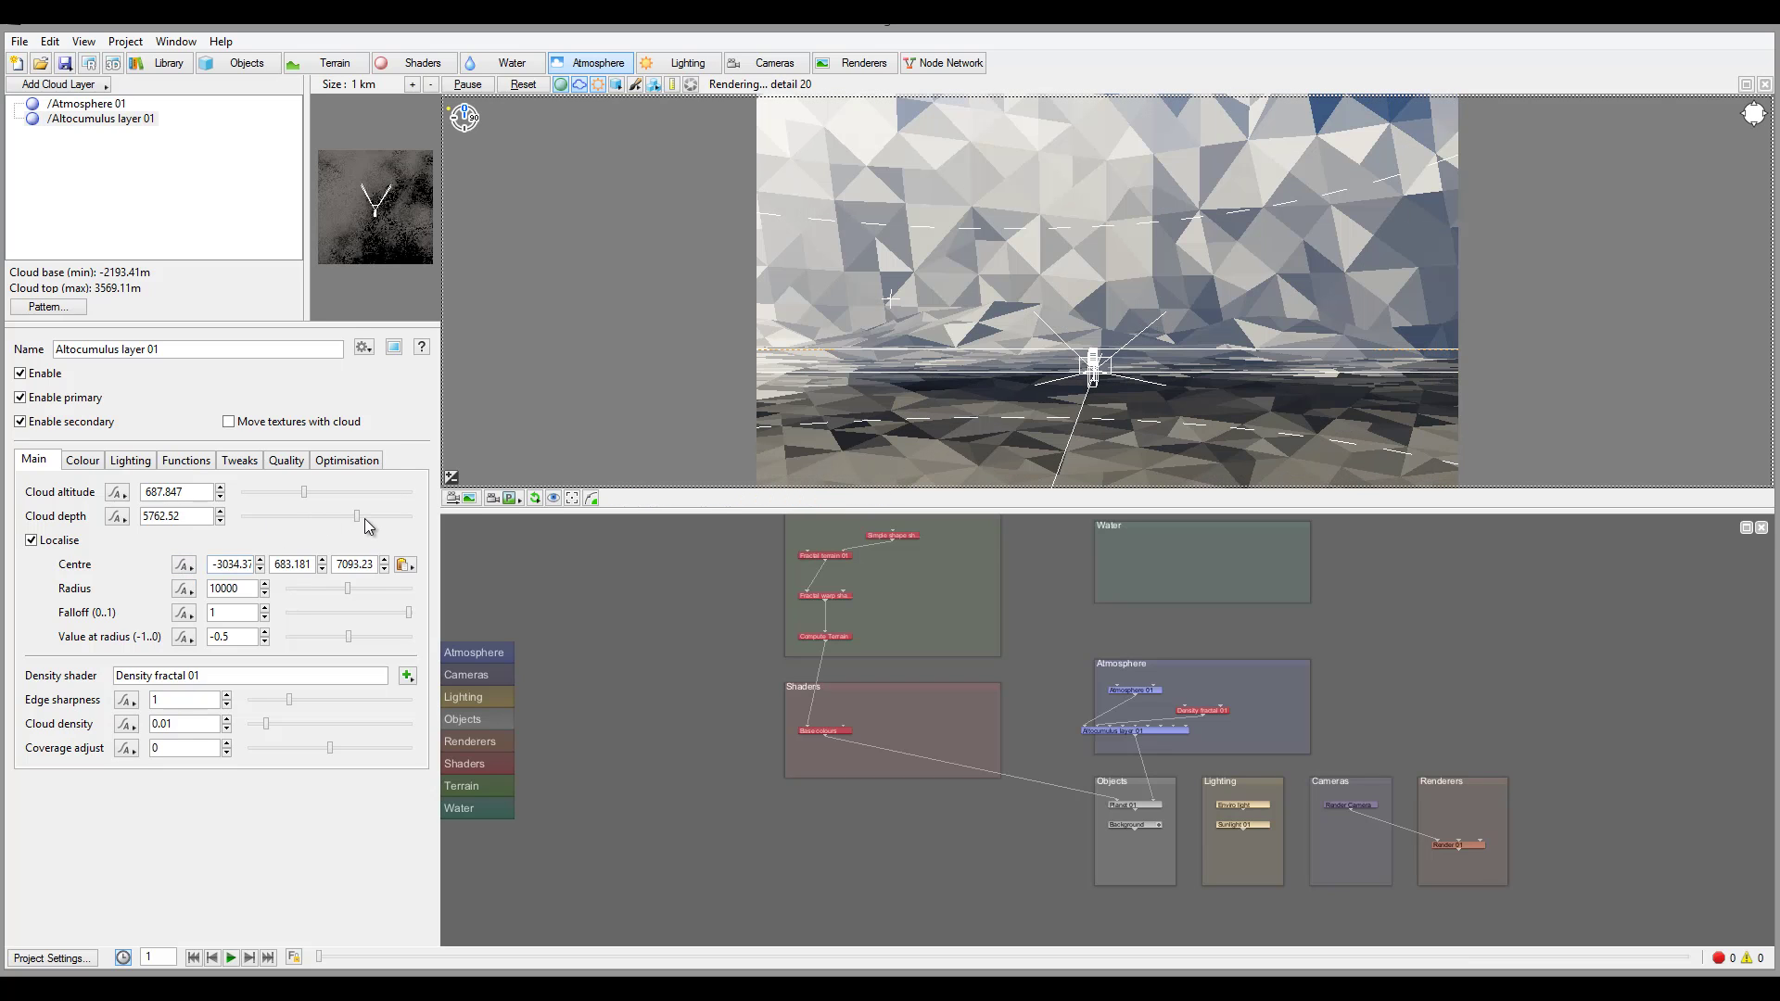
{"action": "left_click_drag", "start_coordinate": [369, 526], "coordinate": [354, 525]}
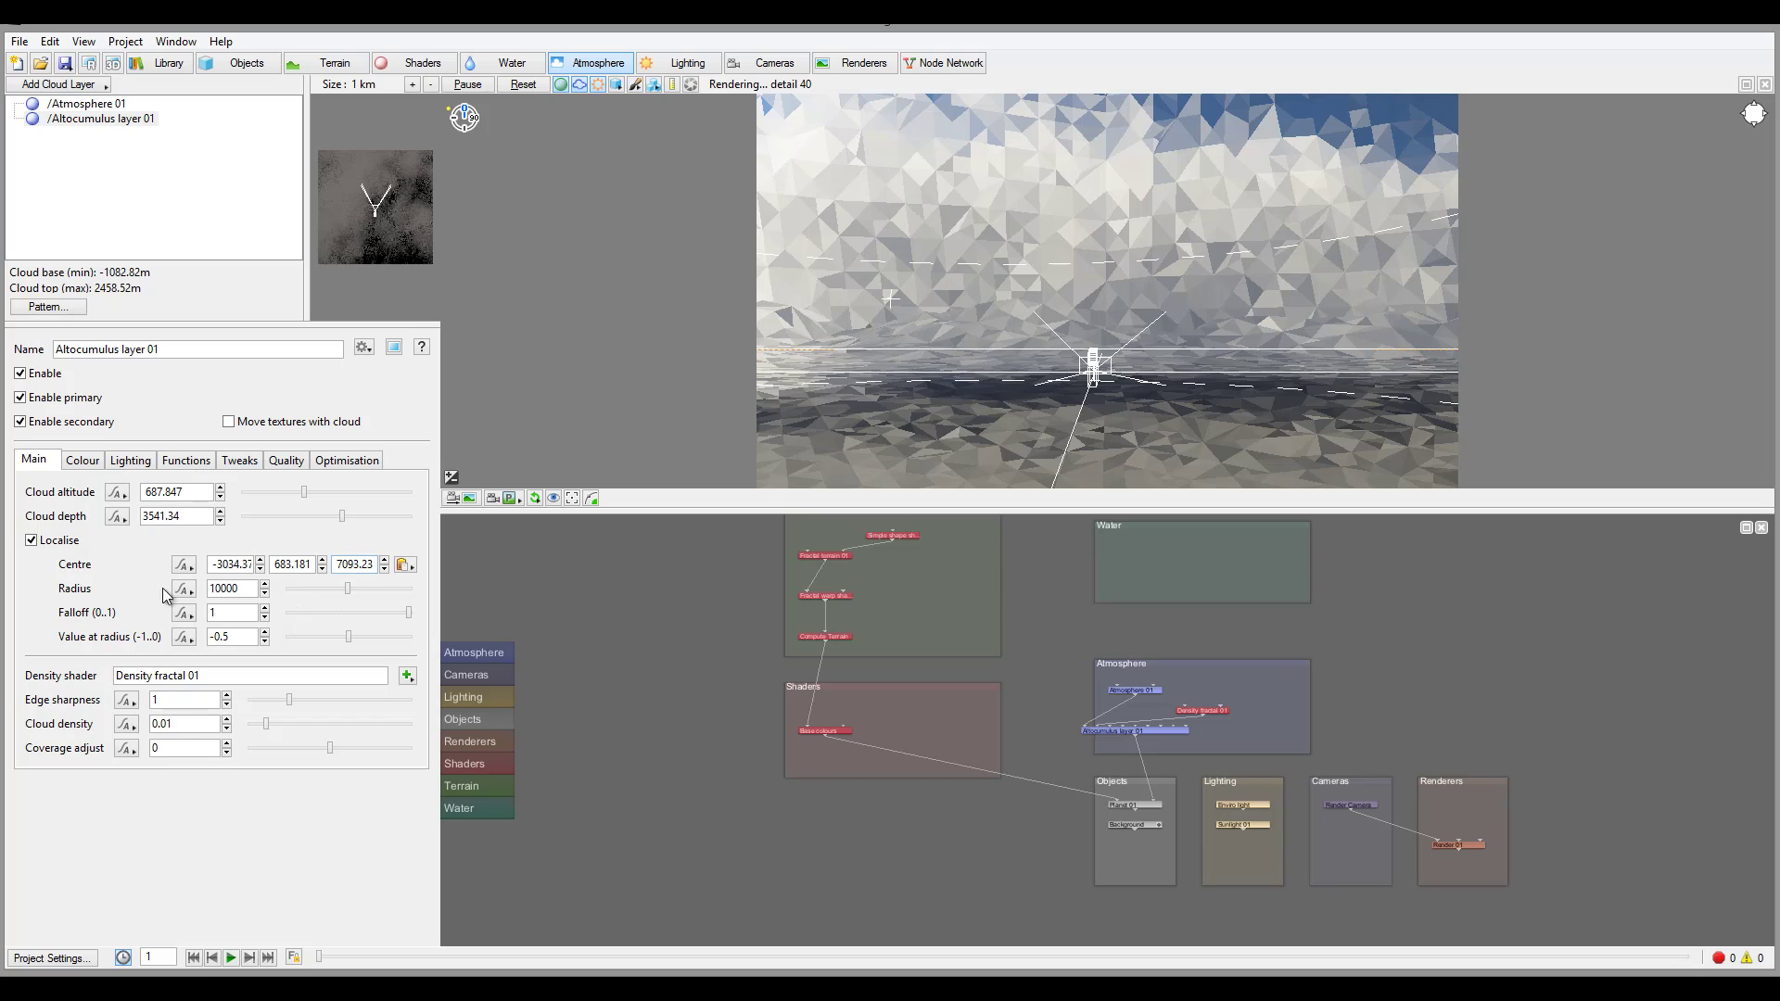
Adjust the altocumulus layer's localisation radius to about 7383 so the cloud bank stands beyond the camera.
{"action": "left_click_drag", "start_coordinate": [352, 598], "coordinate": [337, 602]}
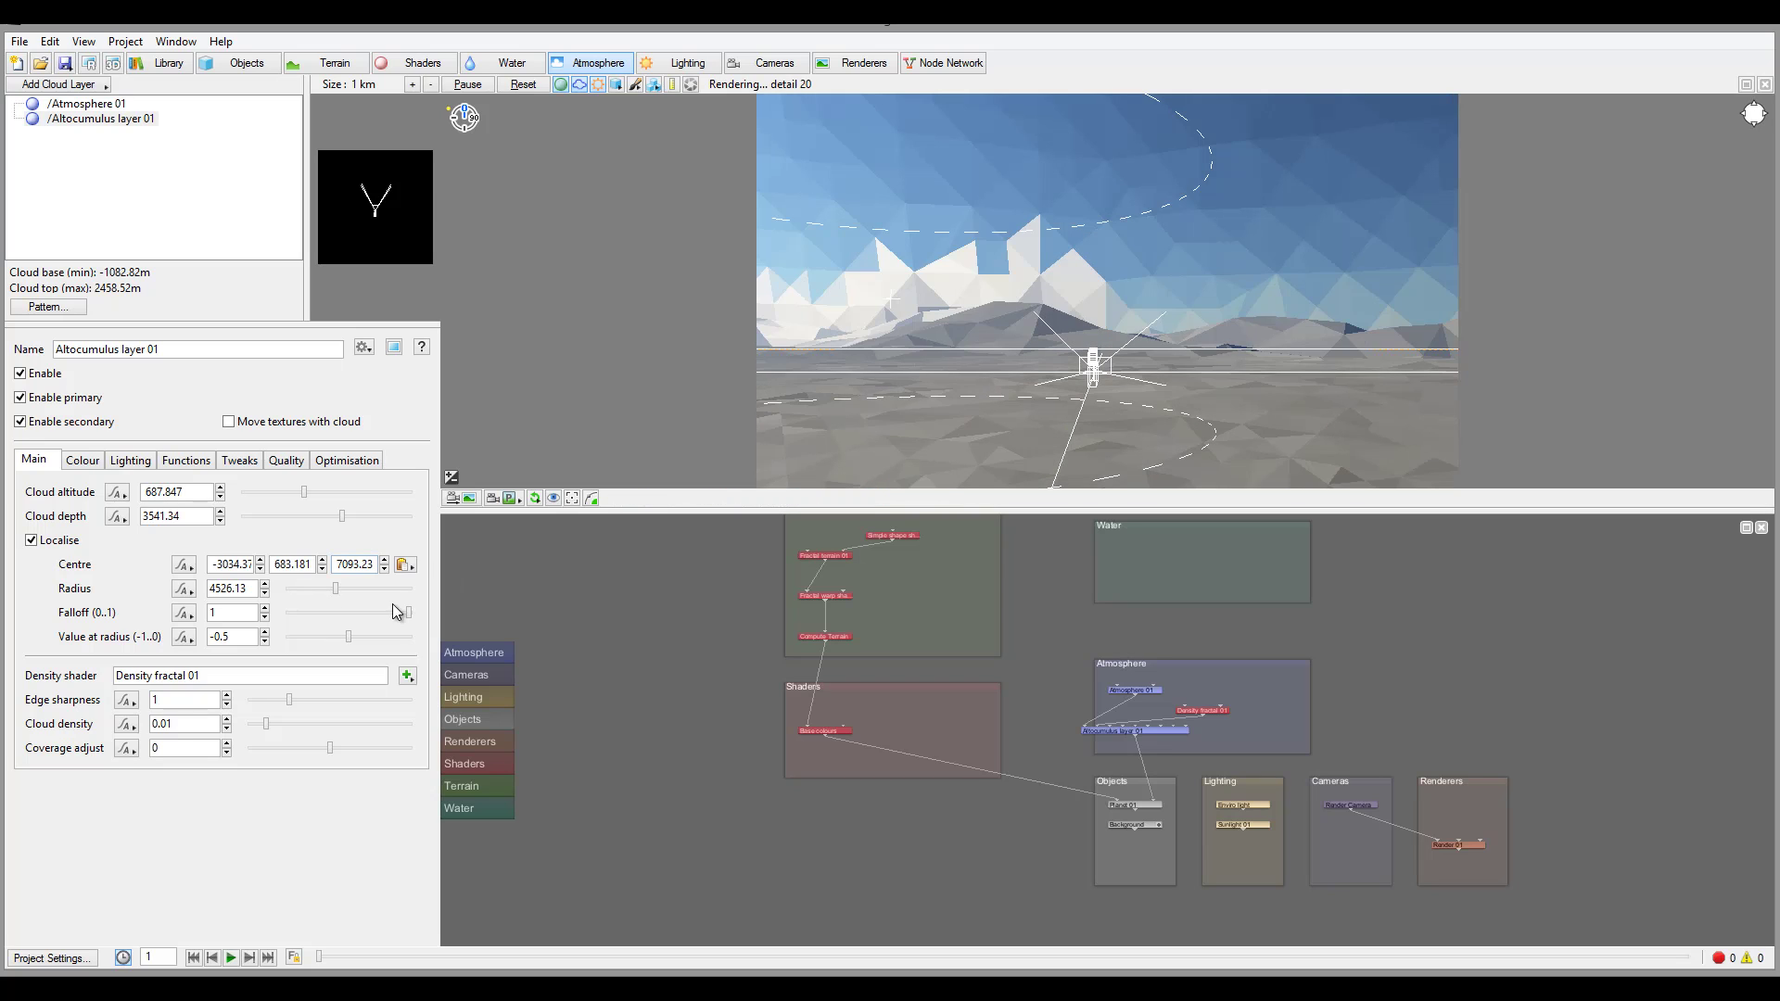
{"action": "left_click_drag", "start_coordinate": [335, 582], "coordinate": [354, 590]}
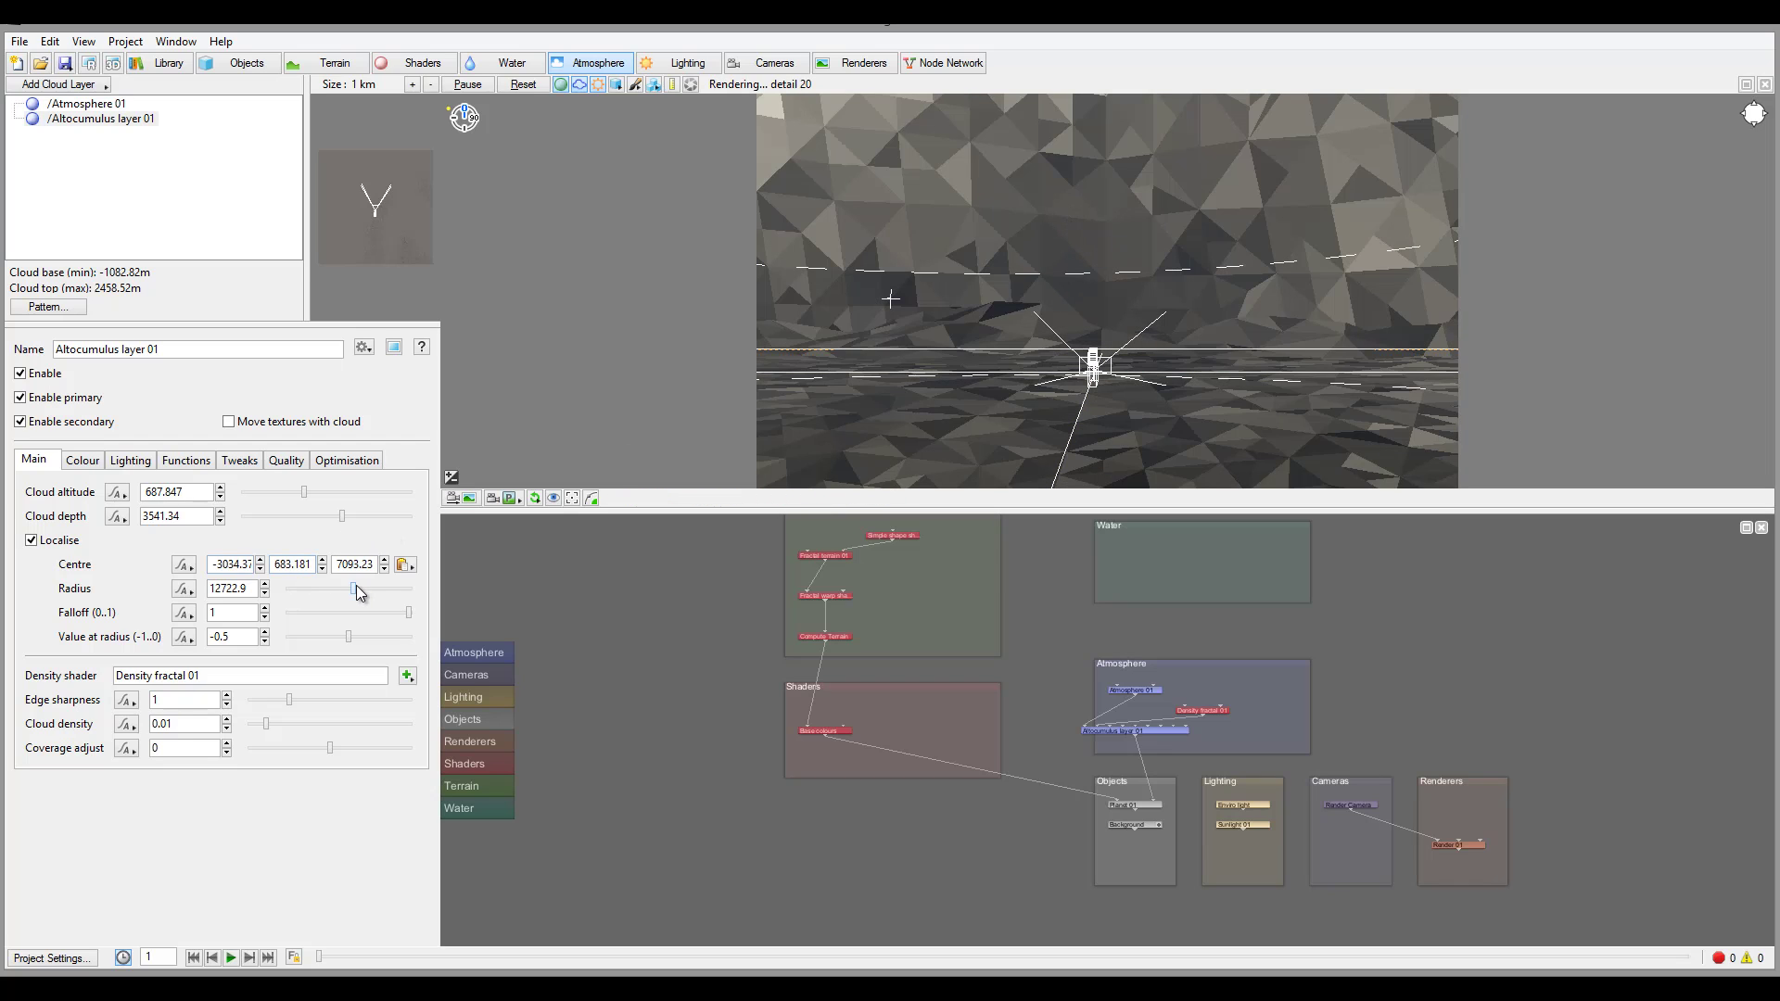
{"action": "left_click_drag", "start_coordinate": [356, 586], "coordinate": [347, 588]}
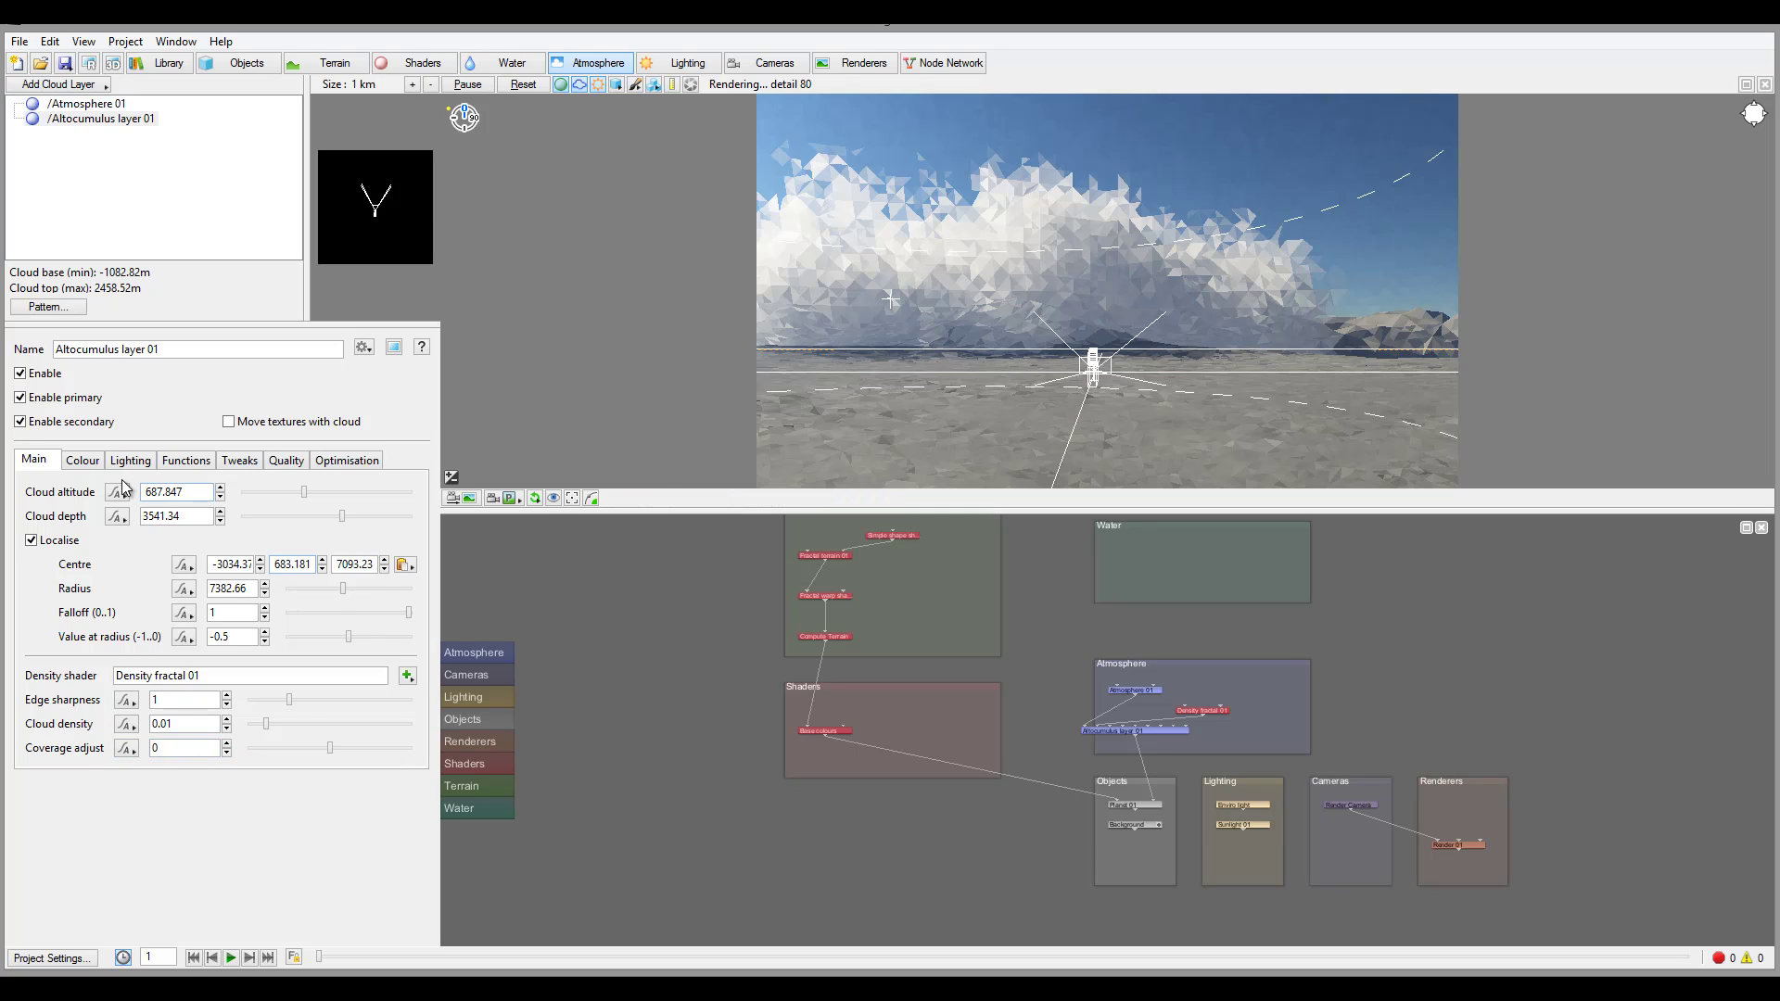
Change the altocumulus layer's scattering colour to a bright orange-red with a value of about 0.92.
{"action": "left_click", "coordinate": [83, 462]}
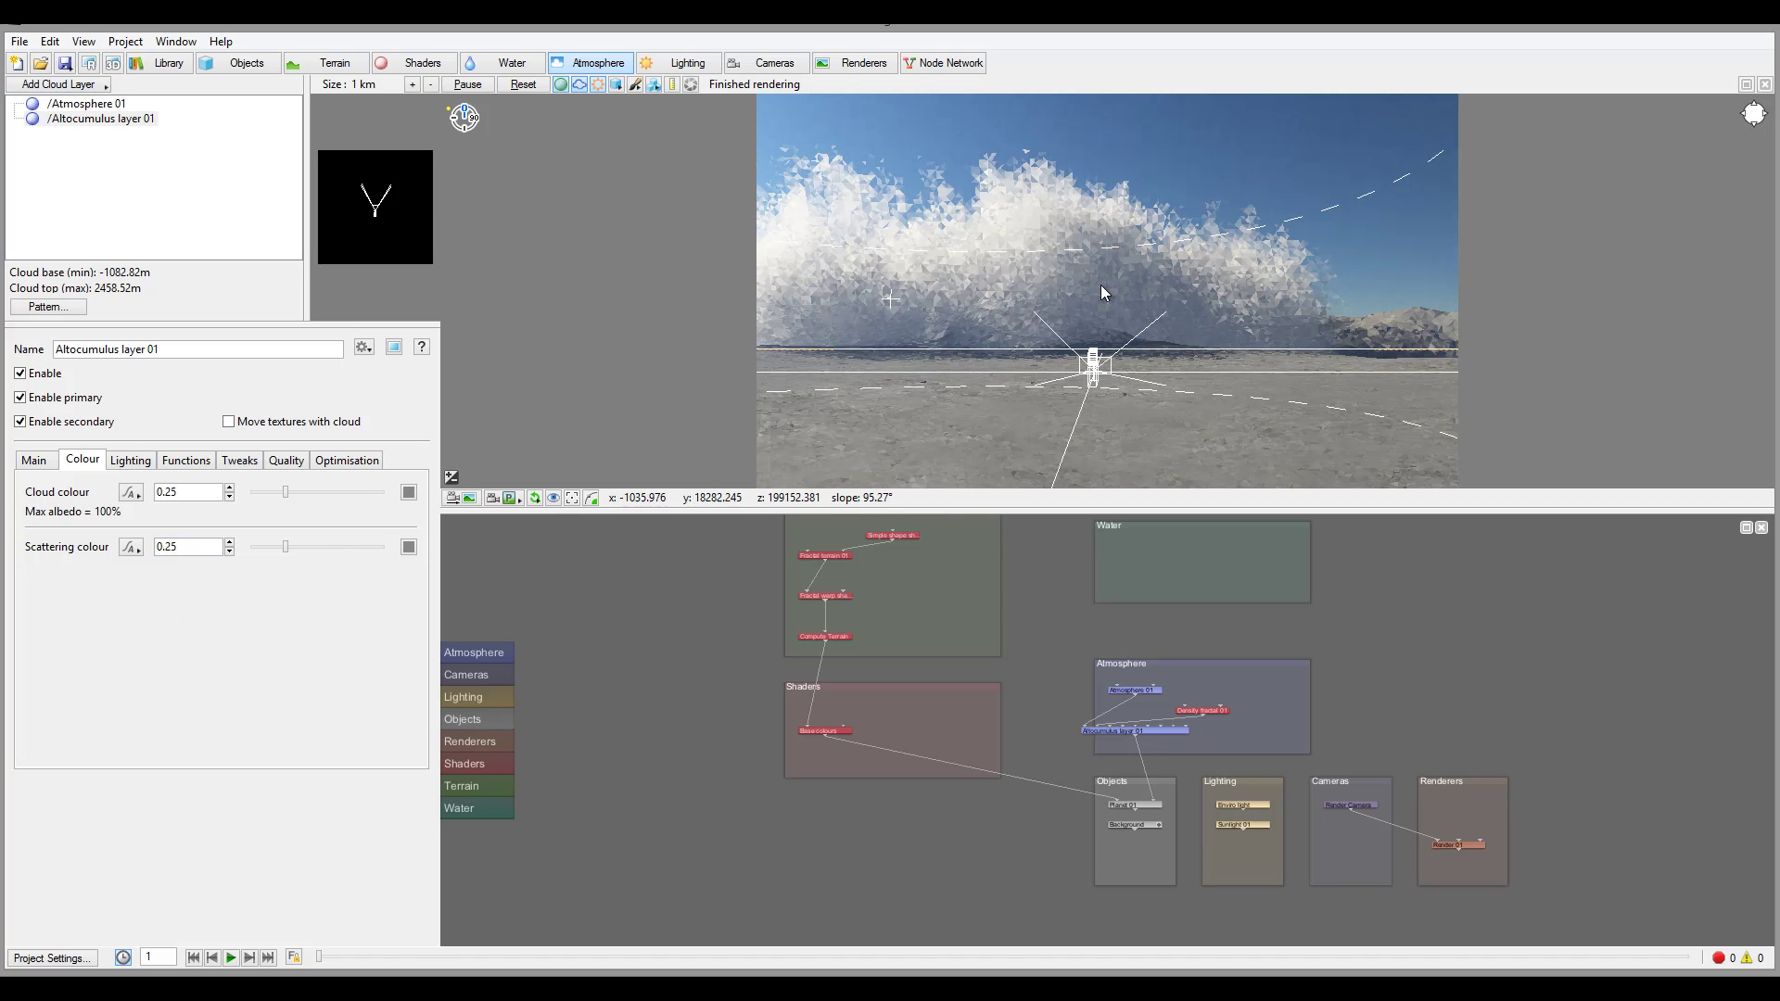
{"action": "left_click", "coordinate": [409, 547]}
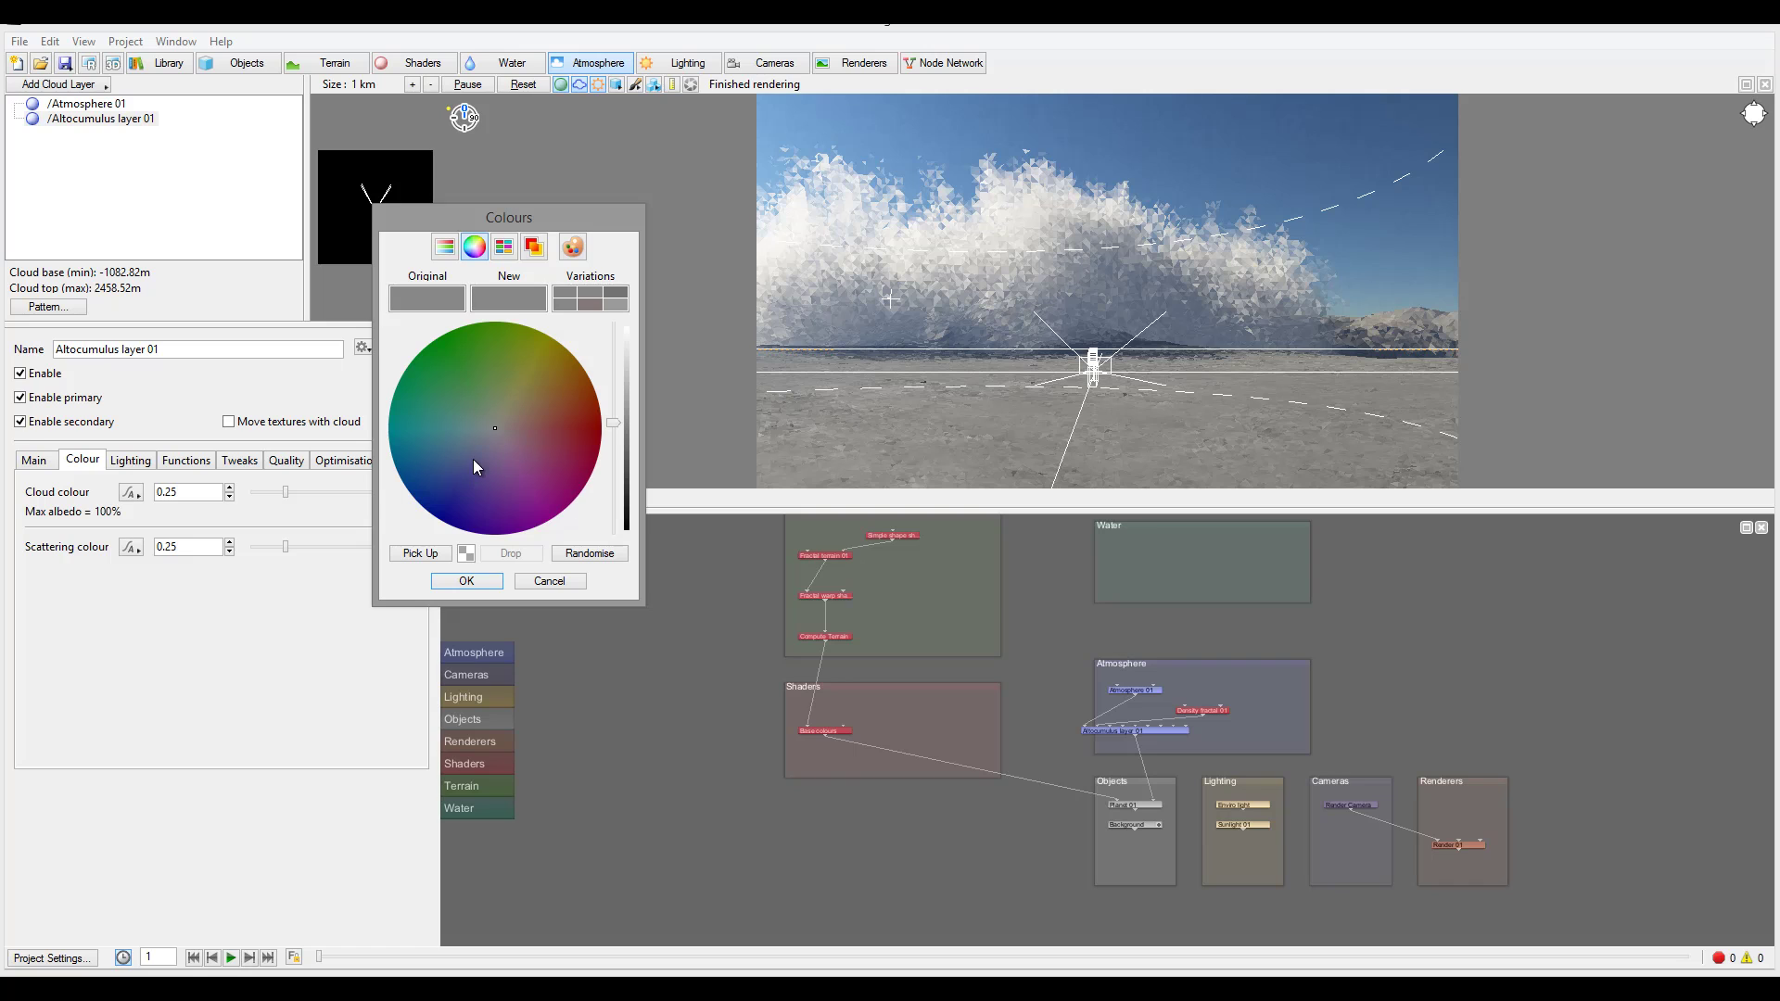
{"action": "left_click_drag", "start_coordinate": [474, 466], "coordinate": [397, 464]}
{"action": "left_click_drag", "start_coordinate": [615, 401], "coordinate": [615, 335]}
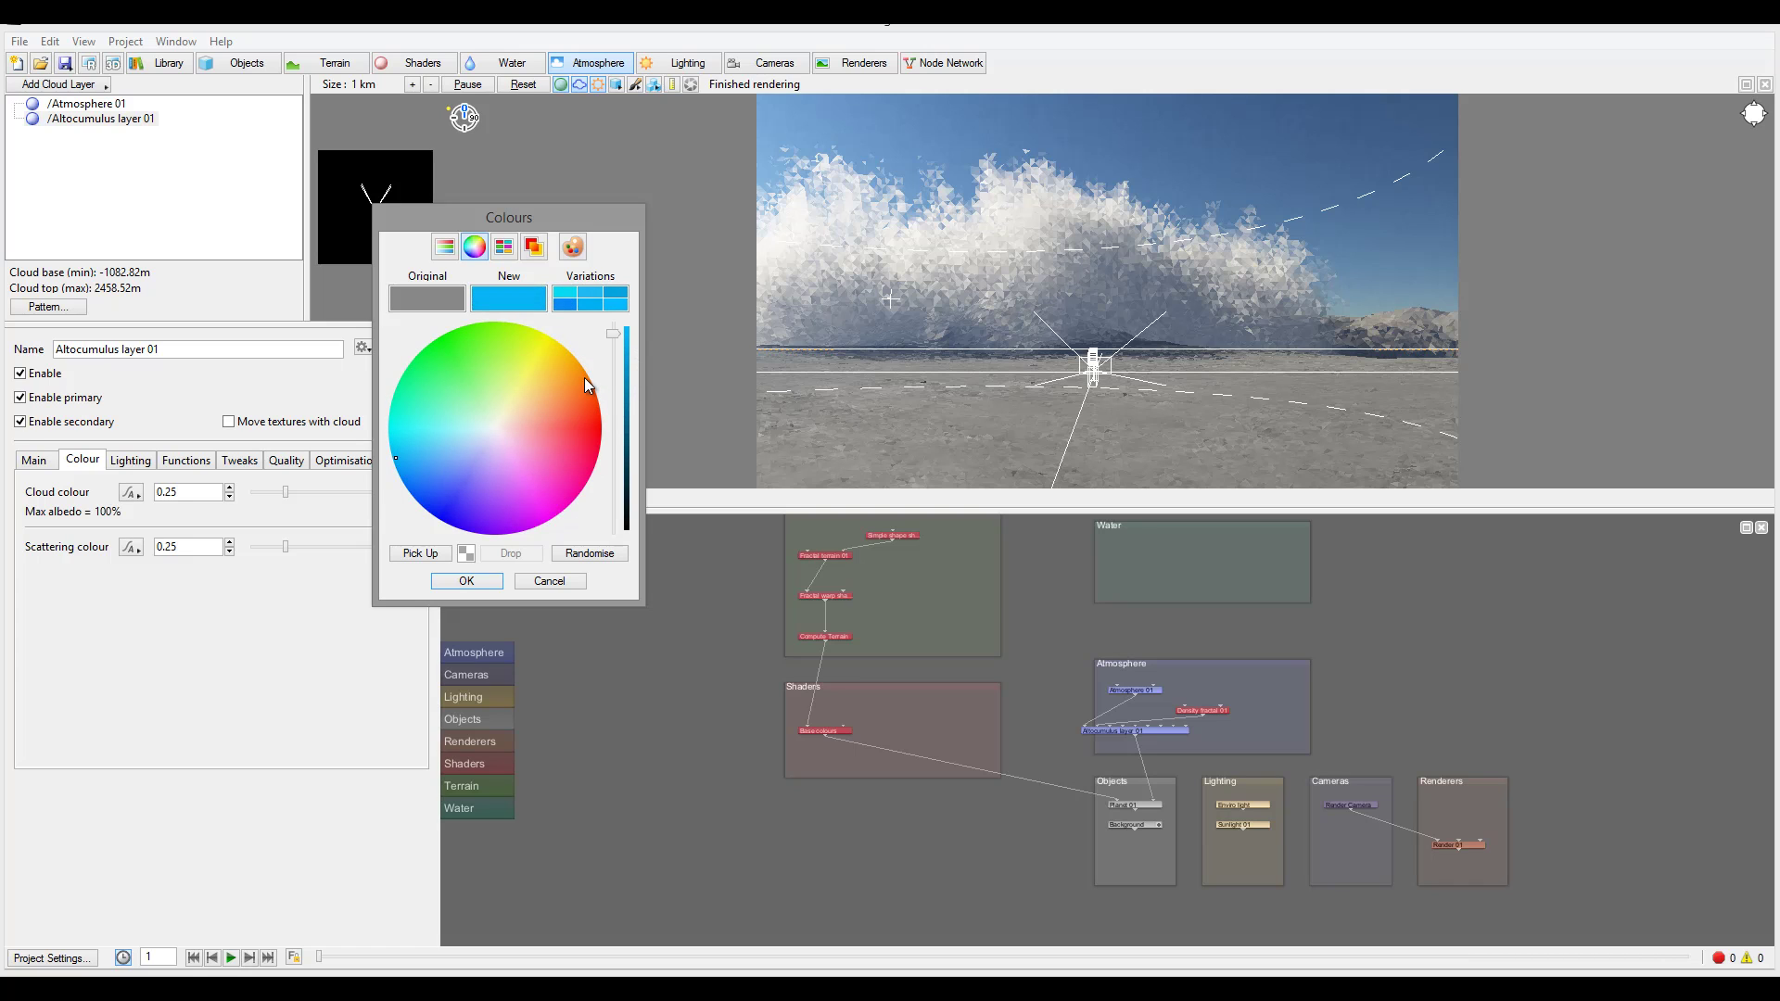
{"action": "left_click", "coordinate": [580, 405]}
{"action": "left_click", "coordinate": [466, 580]}
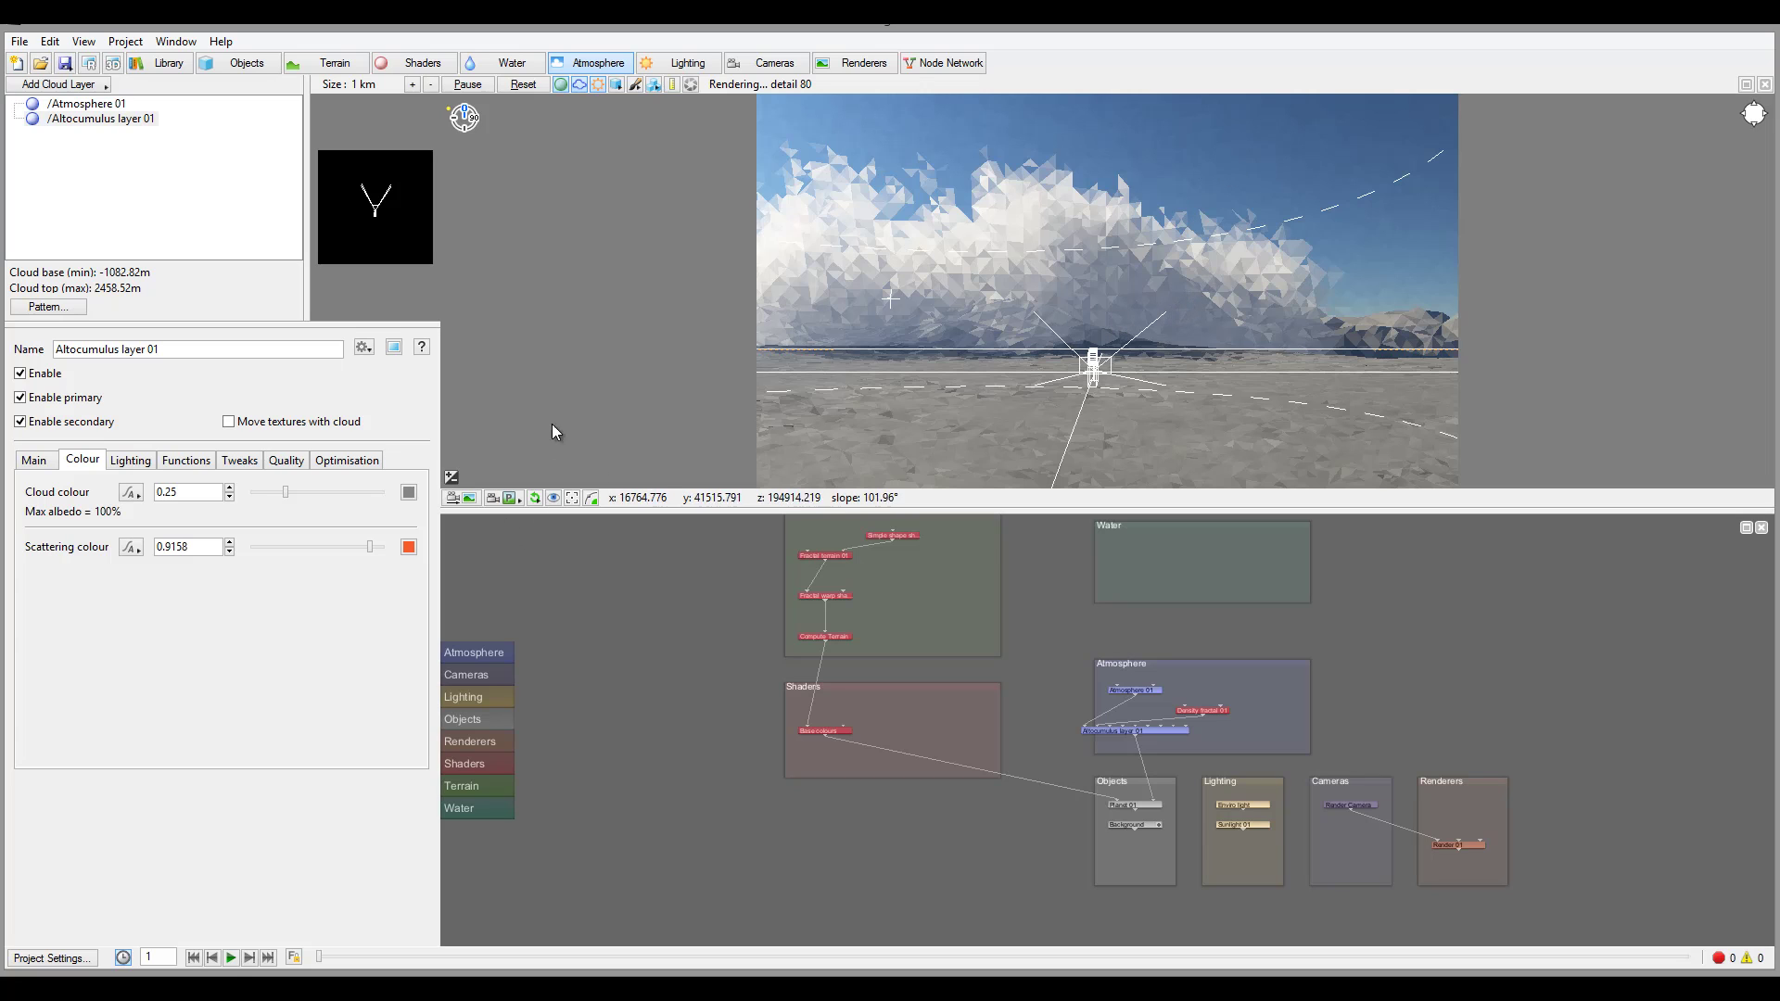
Raise the altocumulus layer's sun glow amount to about 3.47 and its sun glow power to about 1.34.
{"action": "left_click", "coordinate": [143, 461]}
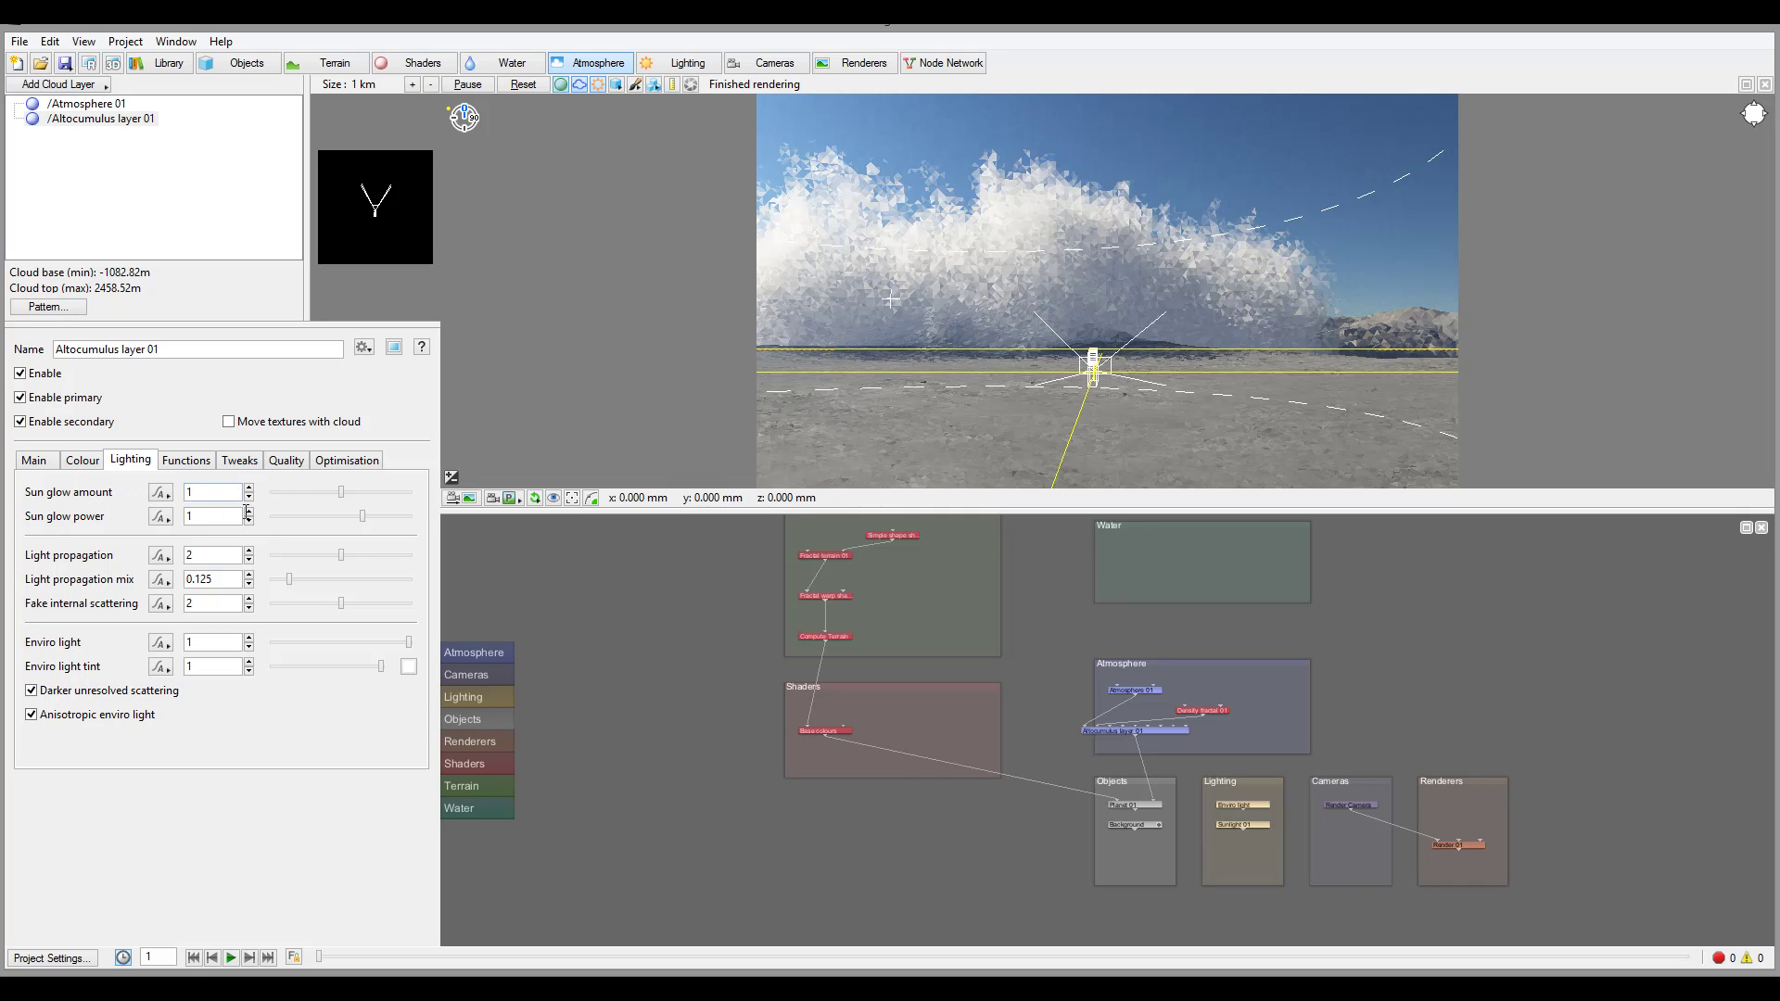
{"action": "left_click_drag", "start_coordinate": [344, 500], "coordinate": [404, 500]}
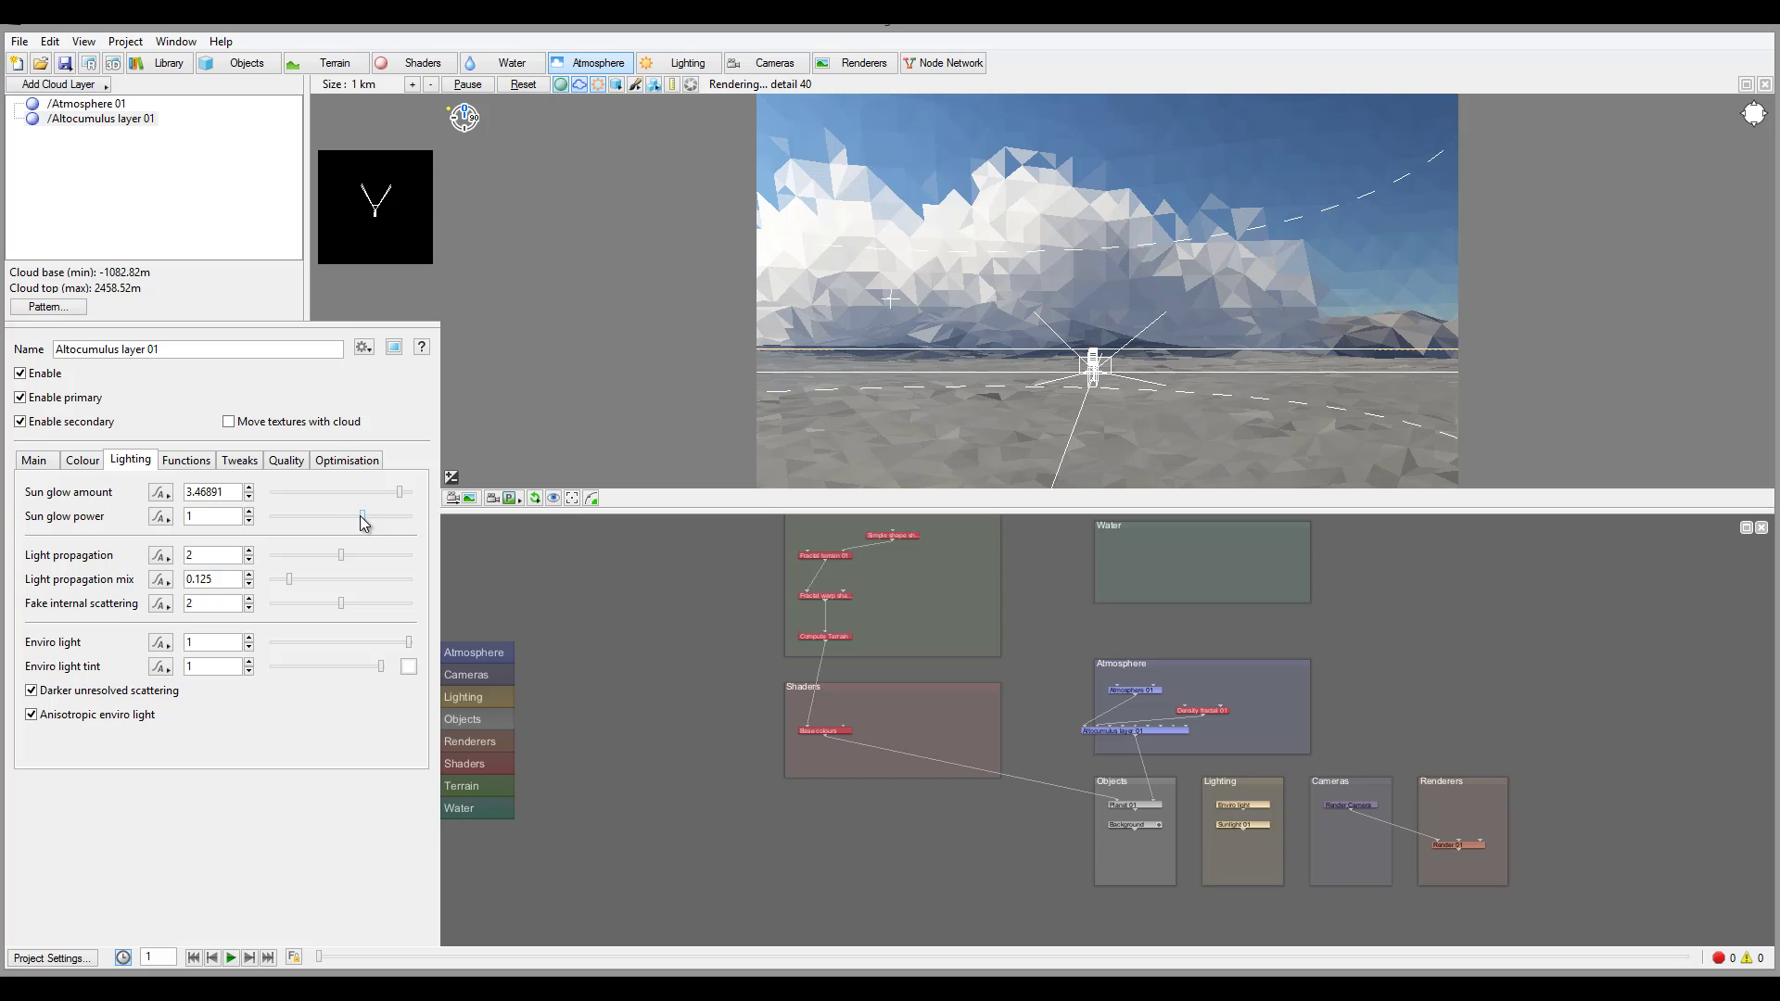
{"action": "left_click_drag", "start_coordinate": [364, 520], "coordinate": [396, 519]}
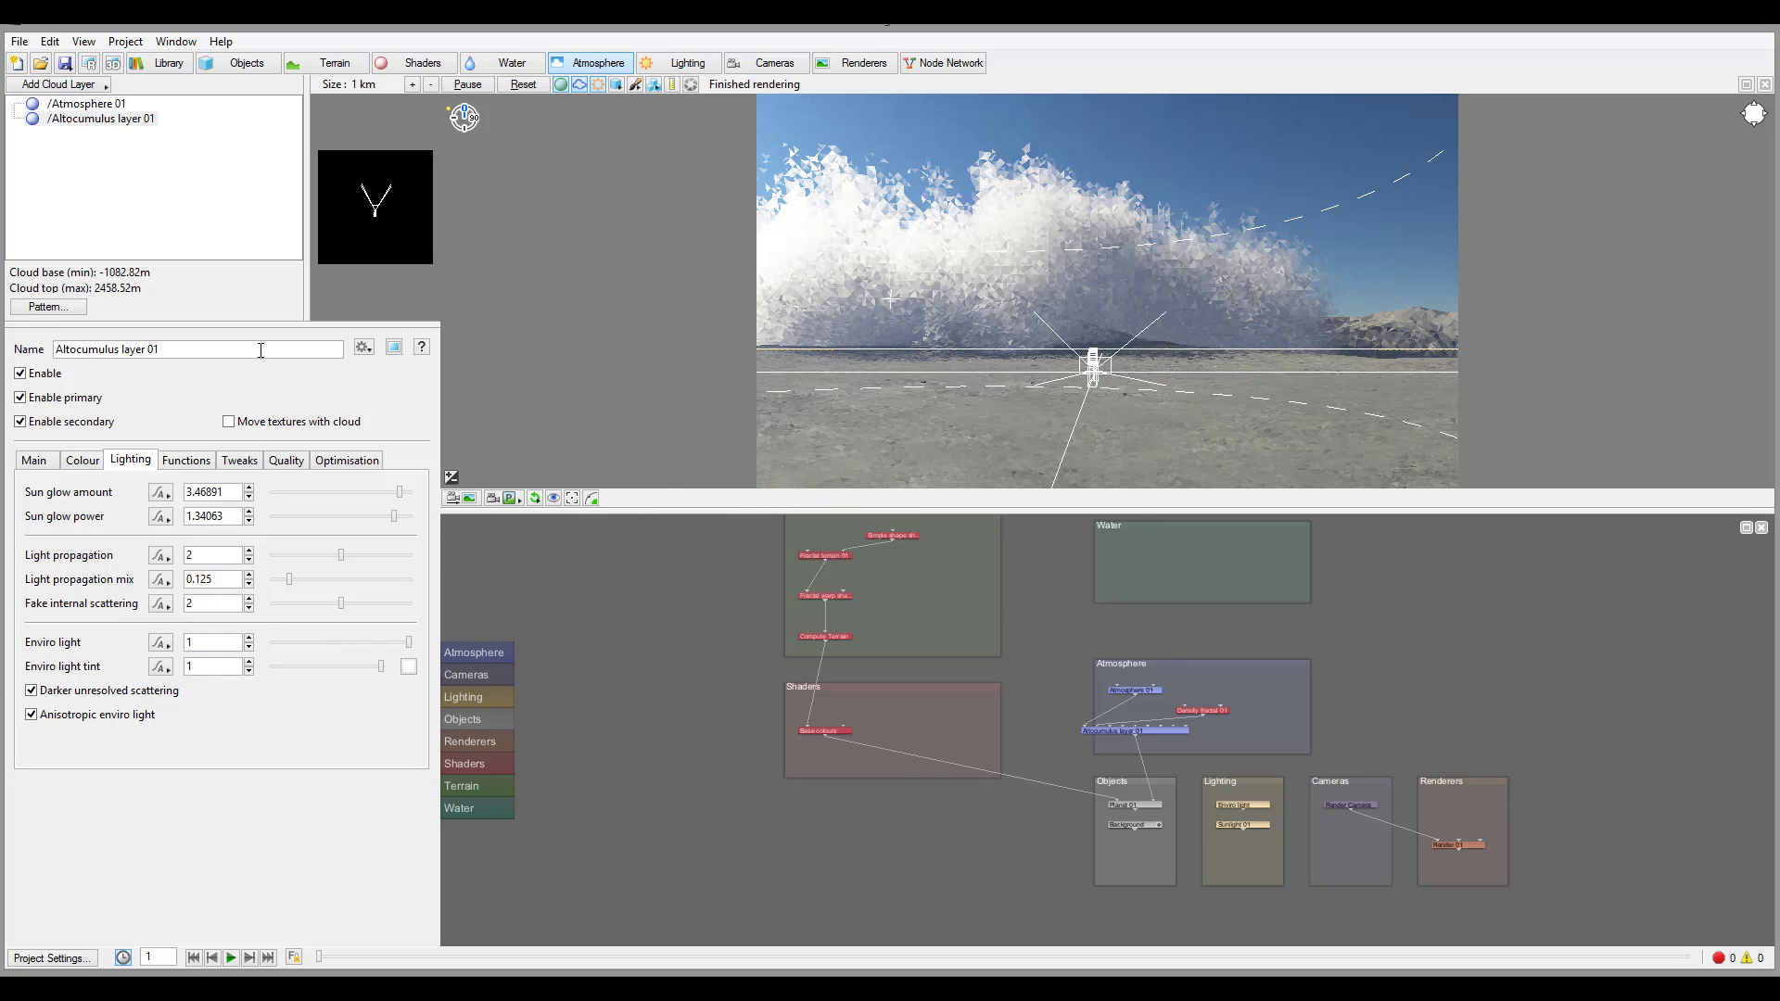
Review the altocumulus layer's function inputs, tweak settings and rendering quality settings.
{"action": "left_click", "coordinate": [189, 460]}
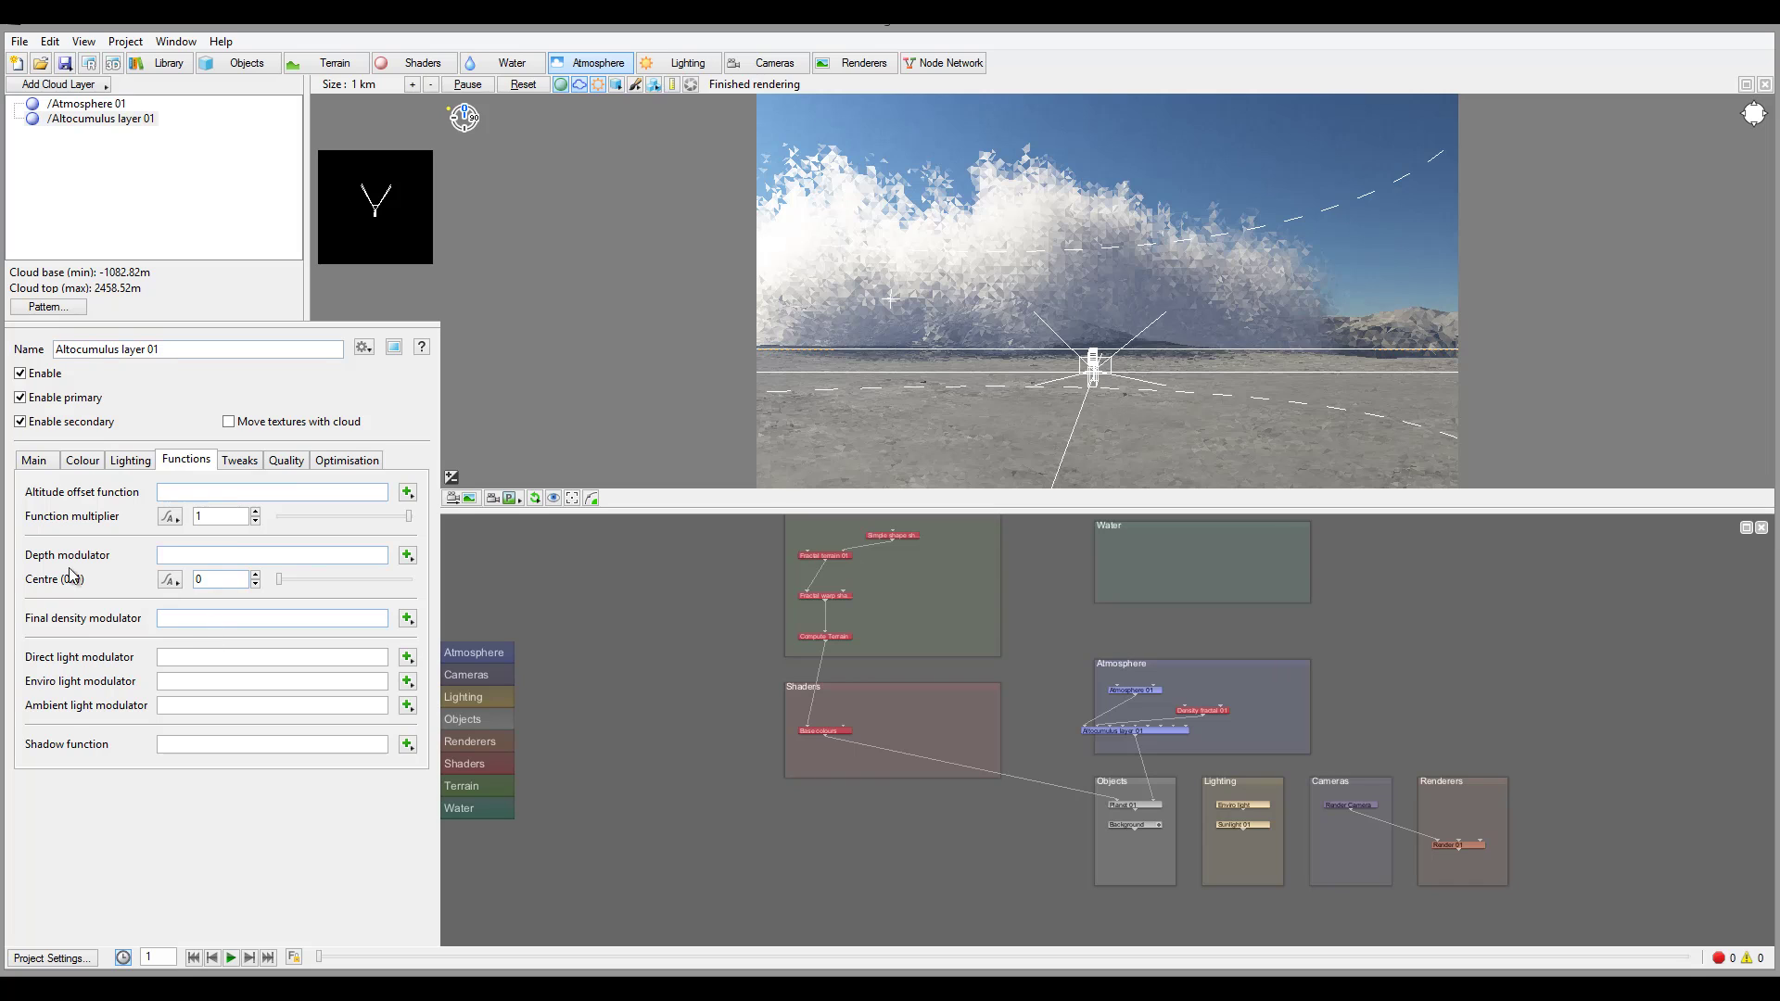
{"action": "left_click", "coordinate": [358, 617]}
{"action": "left_click", "coordinate": [238, 461]}
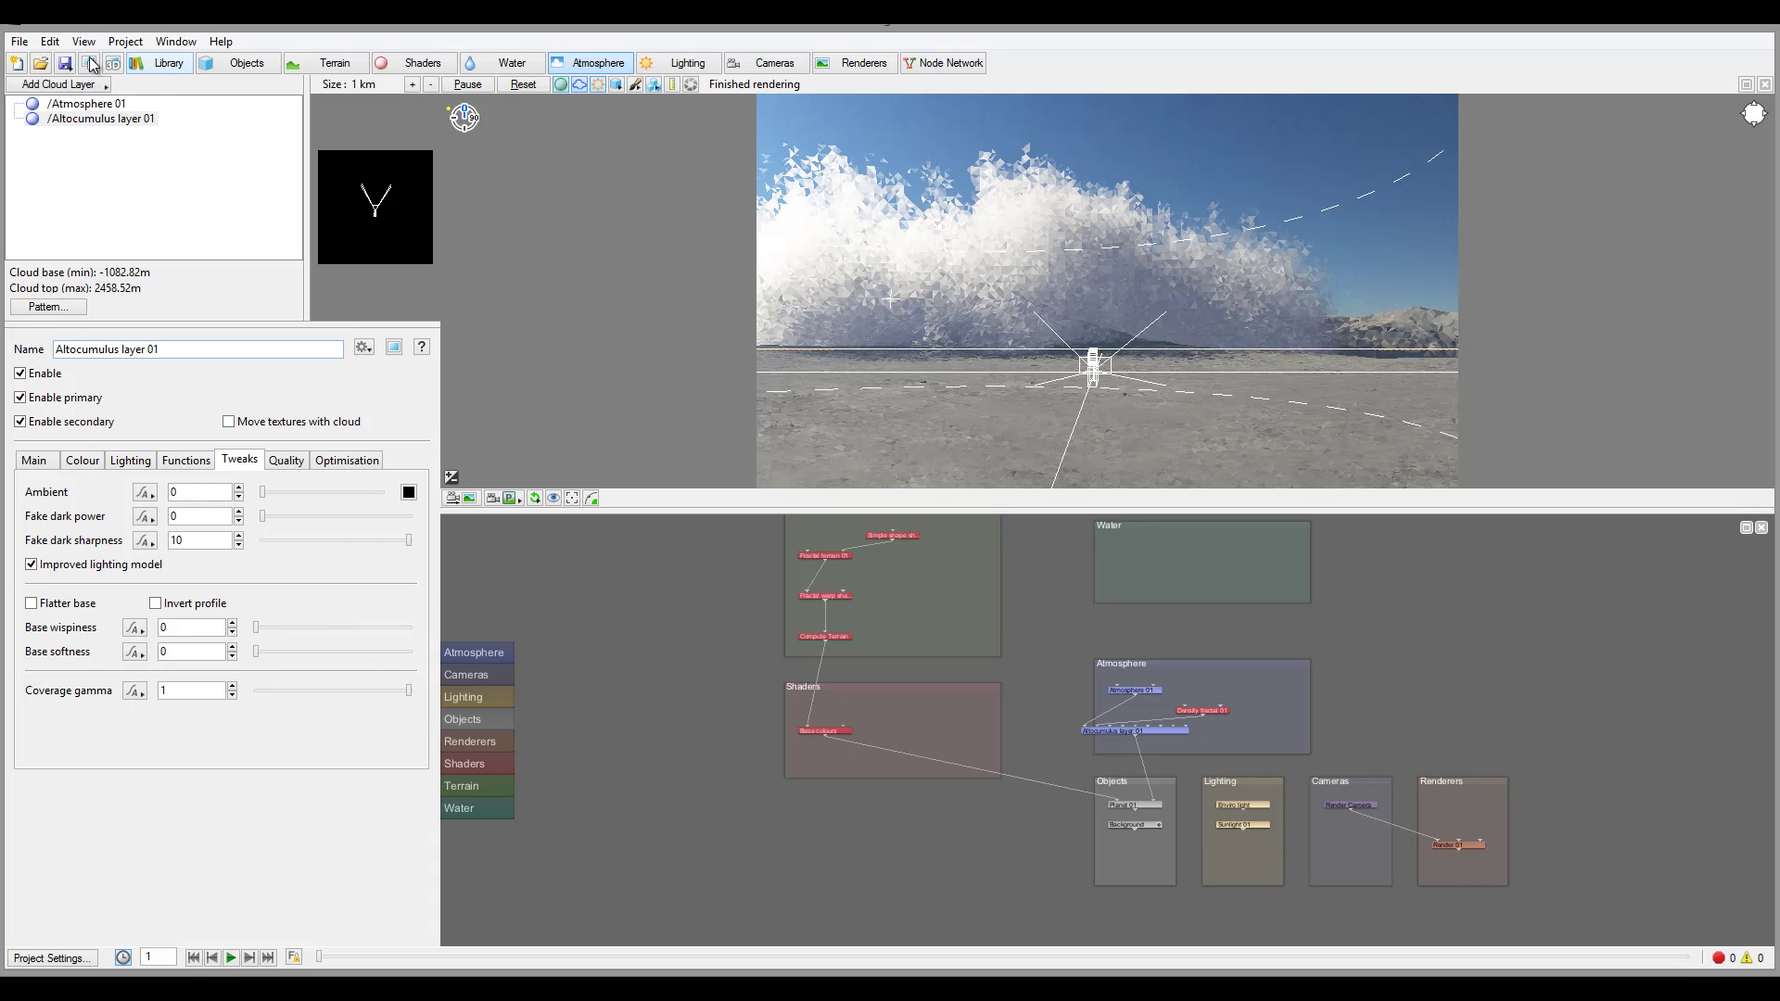
{"action": "left_click", "coordinate": [283, 461]}
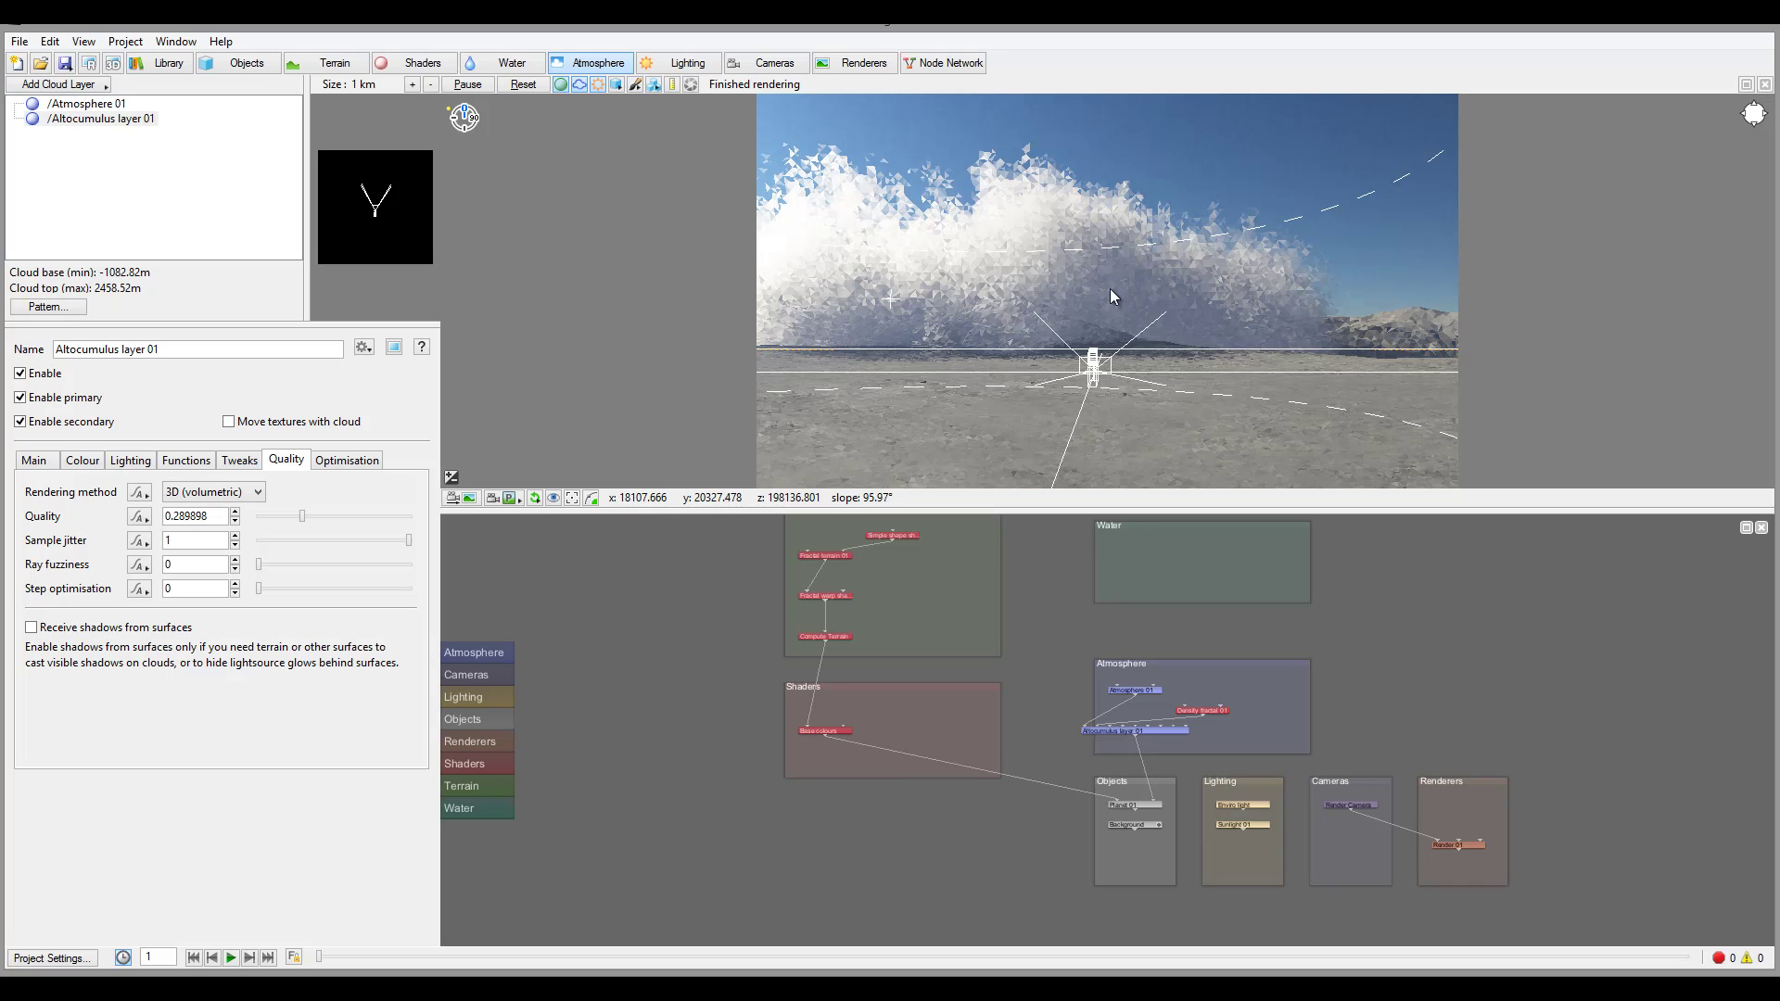
Try the 2D shadow map optimisation on the altocumulus layer and turn it back off.
{"action": "left_click", "coordinate": [367, 465]}
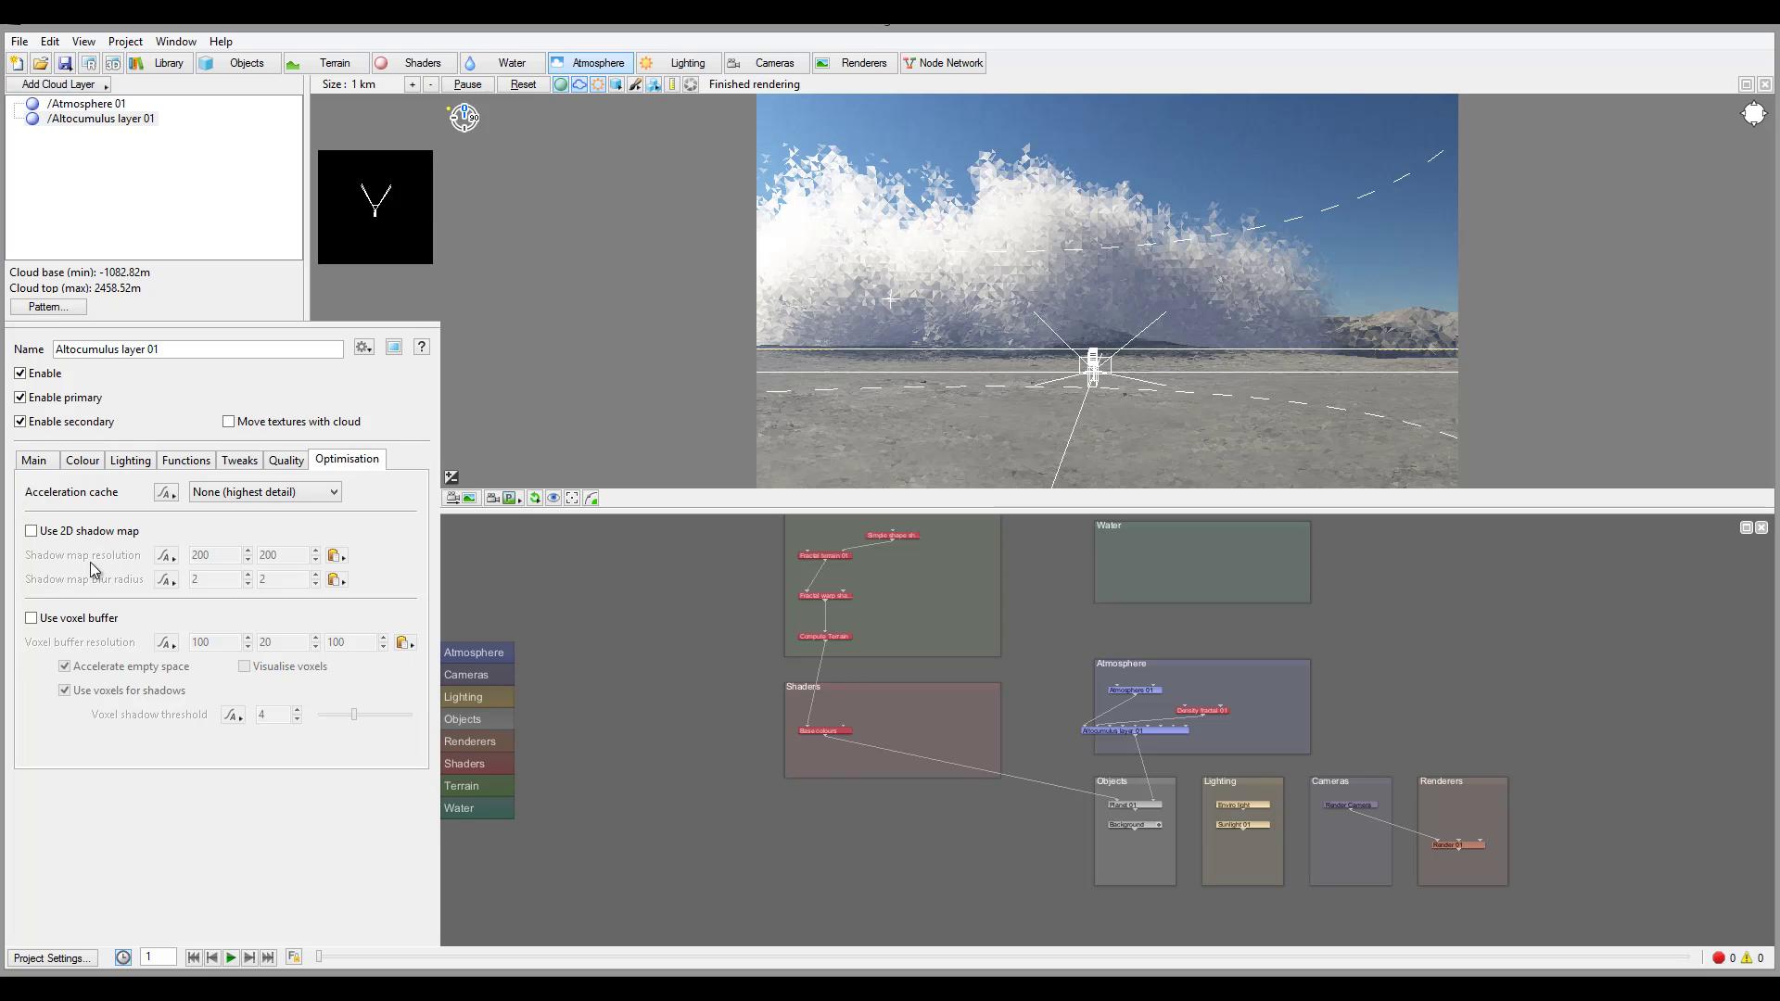
{"action": "left_click", "coordinate": [30, 532]}
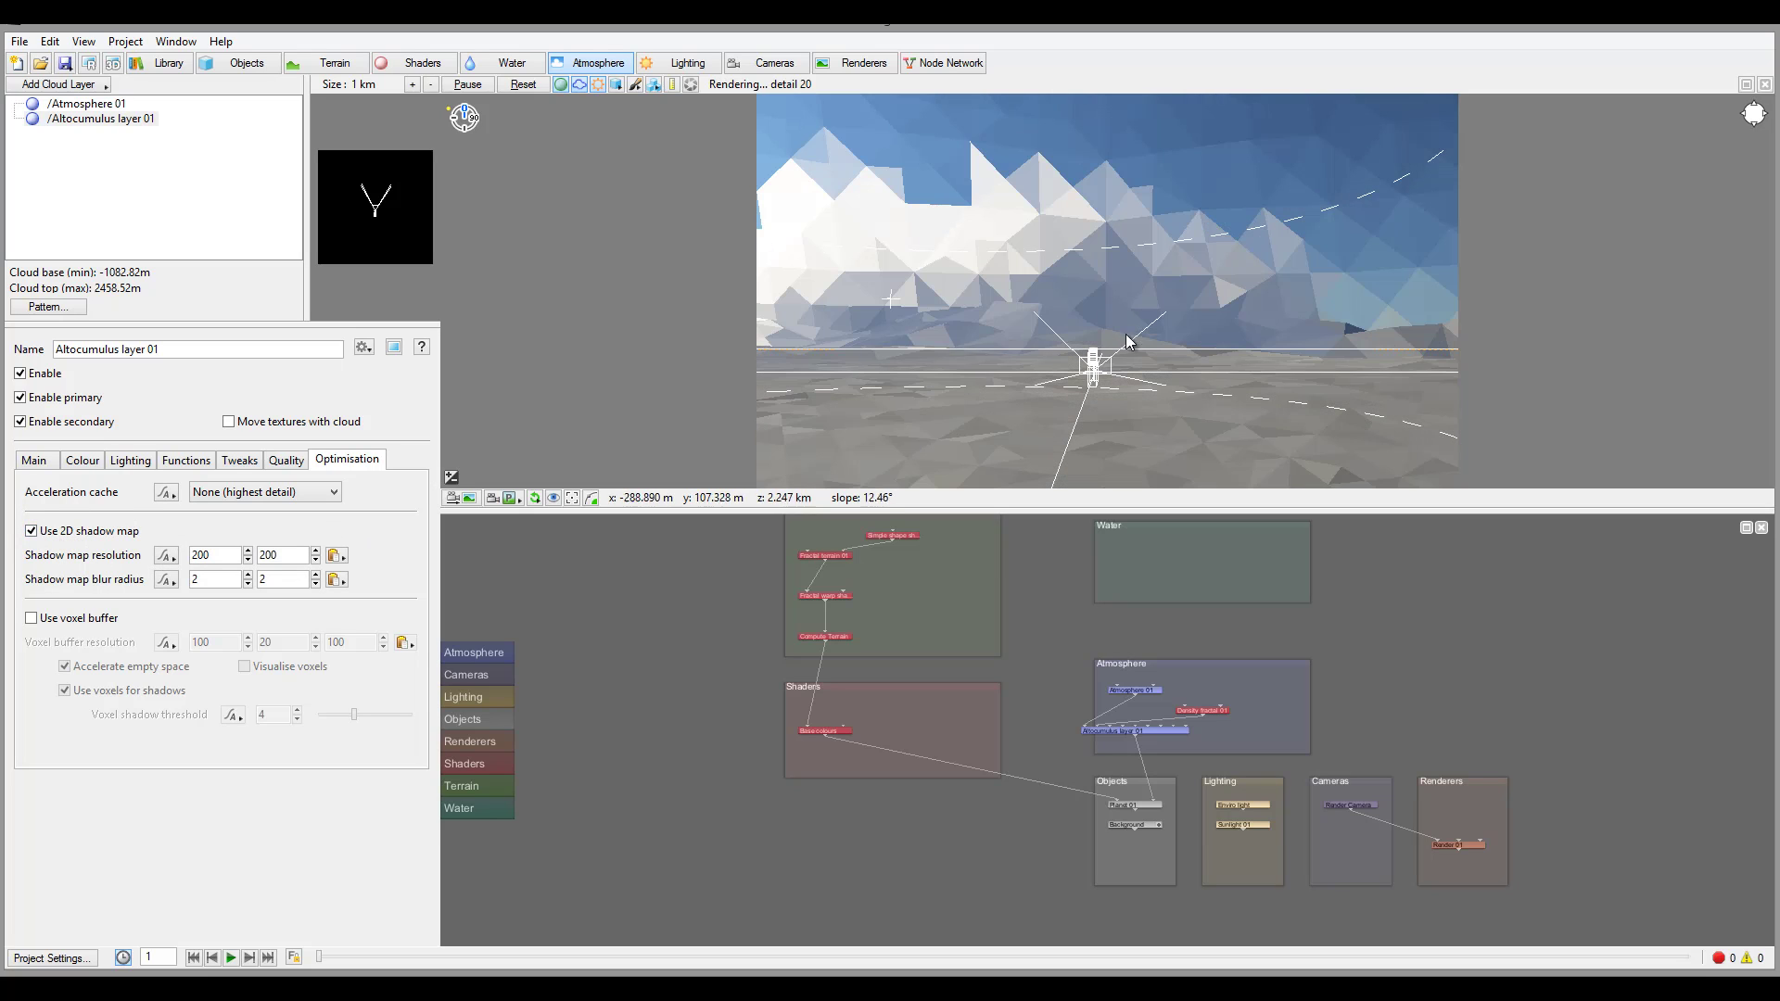
{"action": "left_click", "coordinate": [44, 534]}
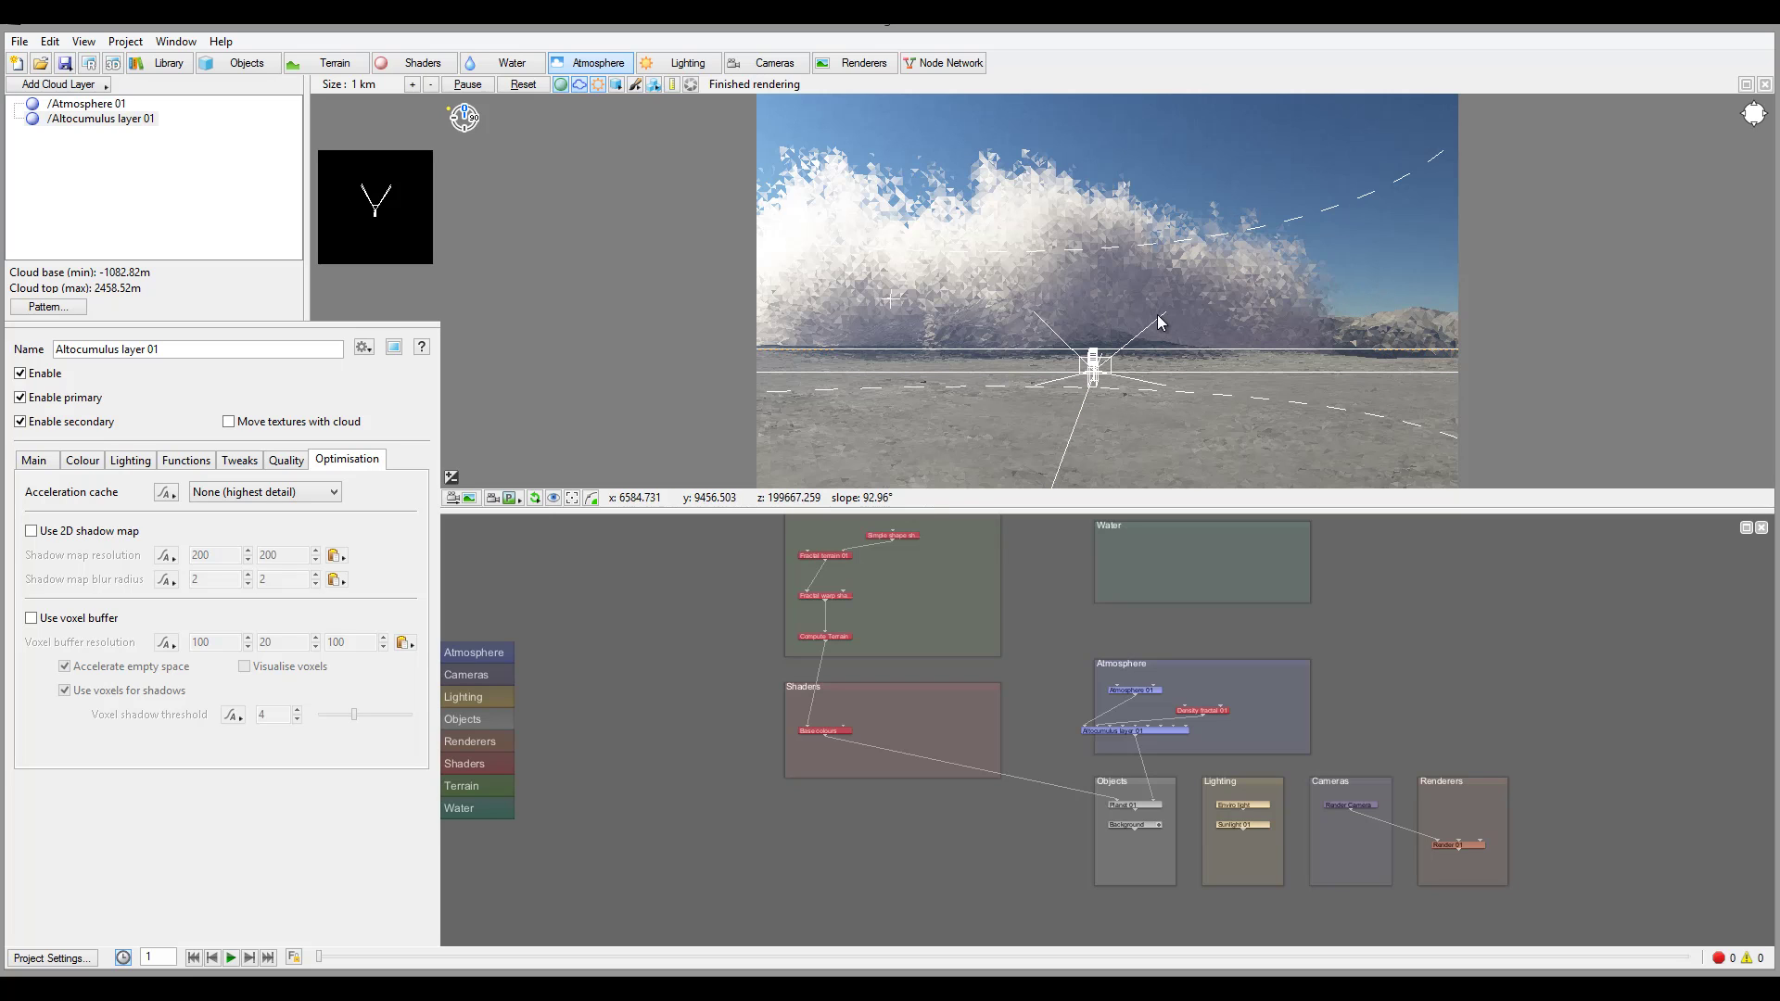
Add a High-level Cirrus (2D) cloud layer and set its cloud depth to 27.5.
{"action": "left_click", "coordinate": [98, 86]}
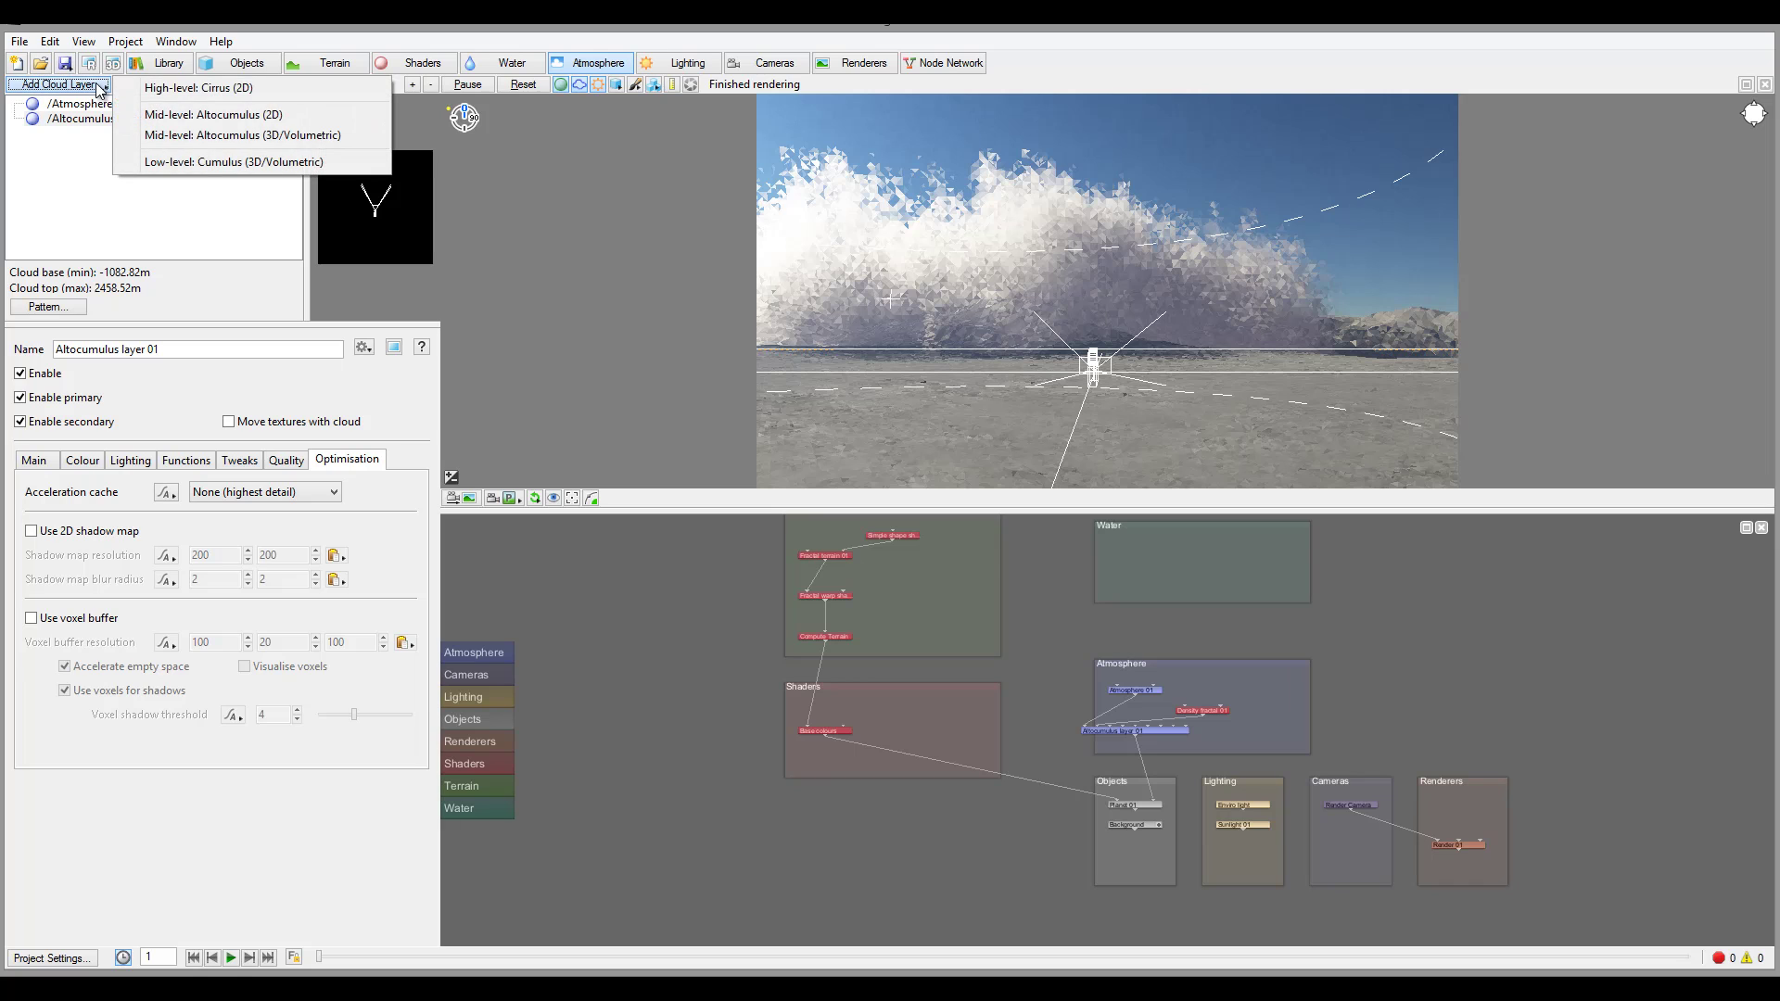
{"action": "left_click", "coordinate": [256, 93]}
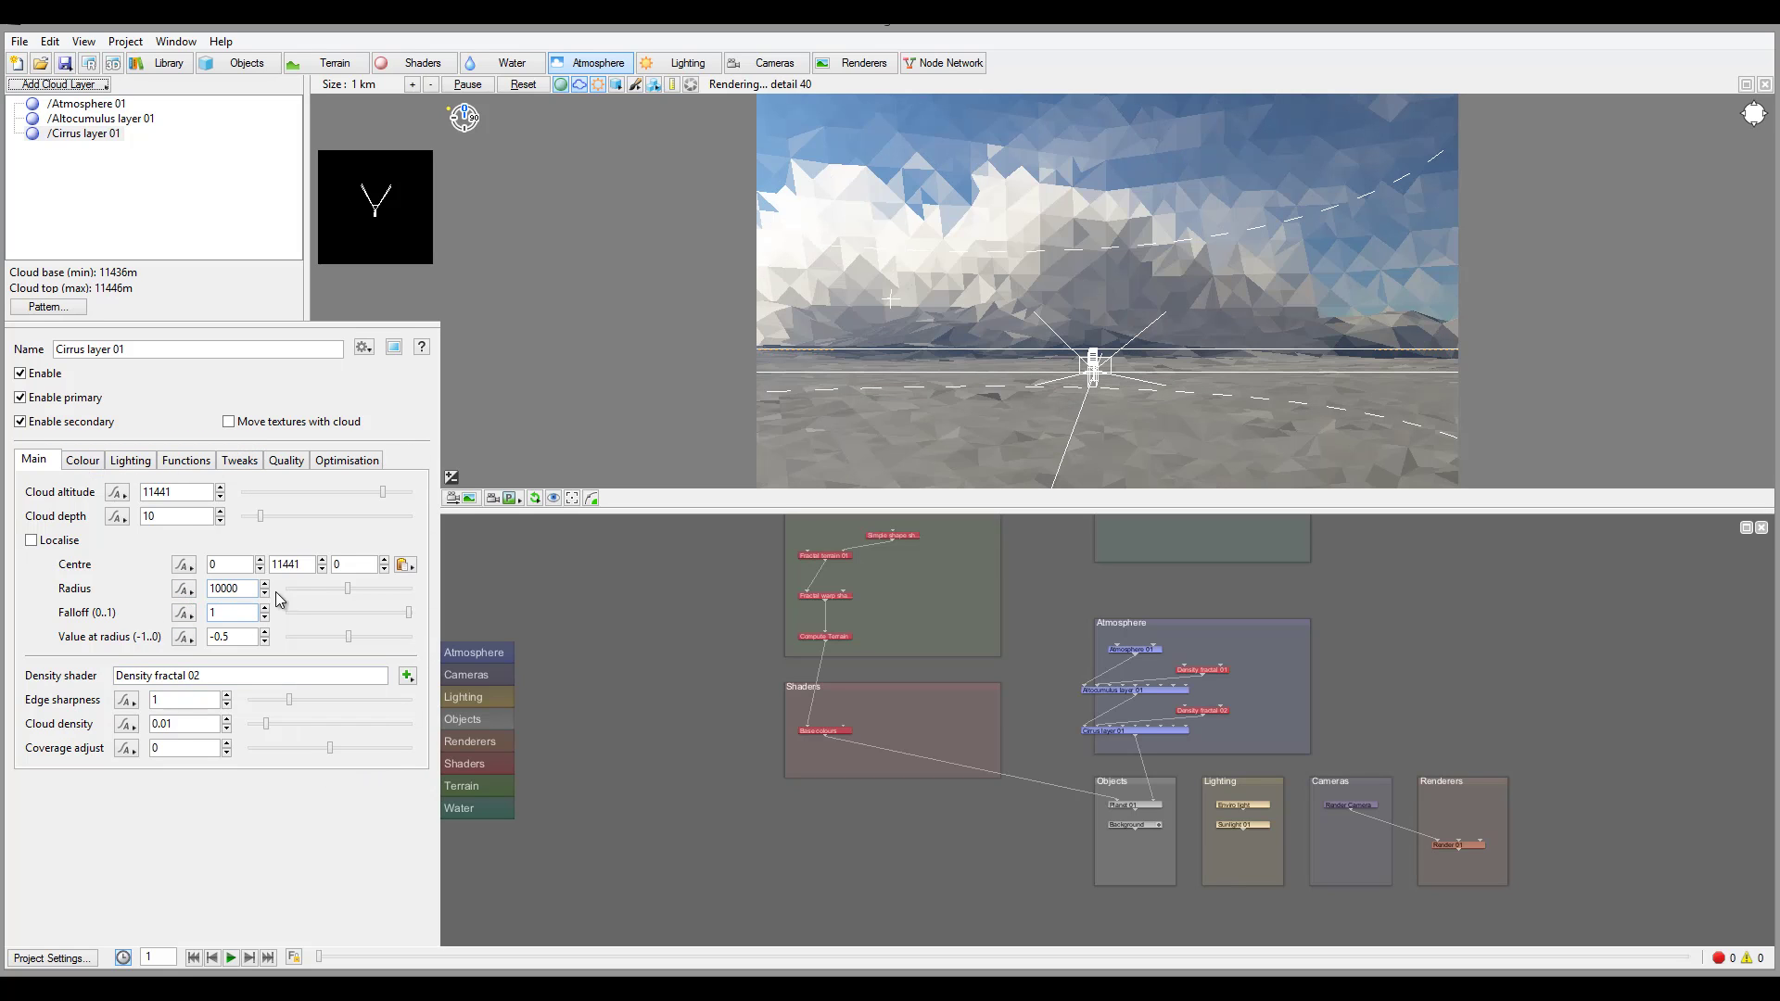
{"action": "mouse_move", "coordinate": [260, 517]}
{"action": "left_mouse_down"}
{"action": "mouse_move", "coordinate": [320, 524]}
{"action": "mouse_move", "coordinate": [265, 525]}
{"action": "left_mouse_up"}
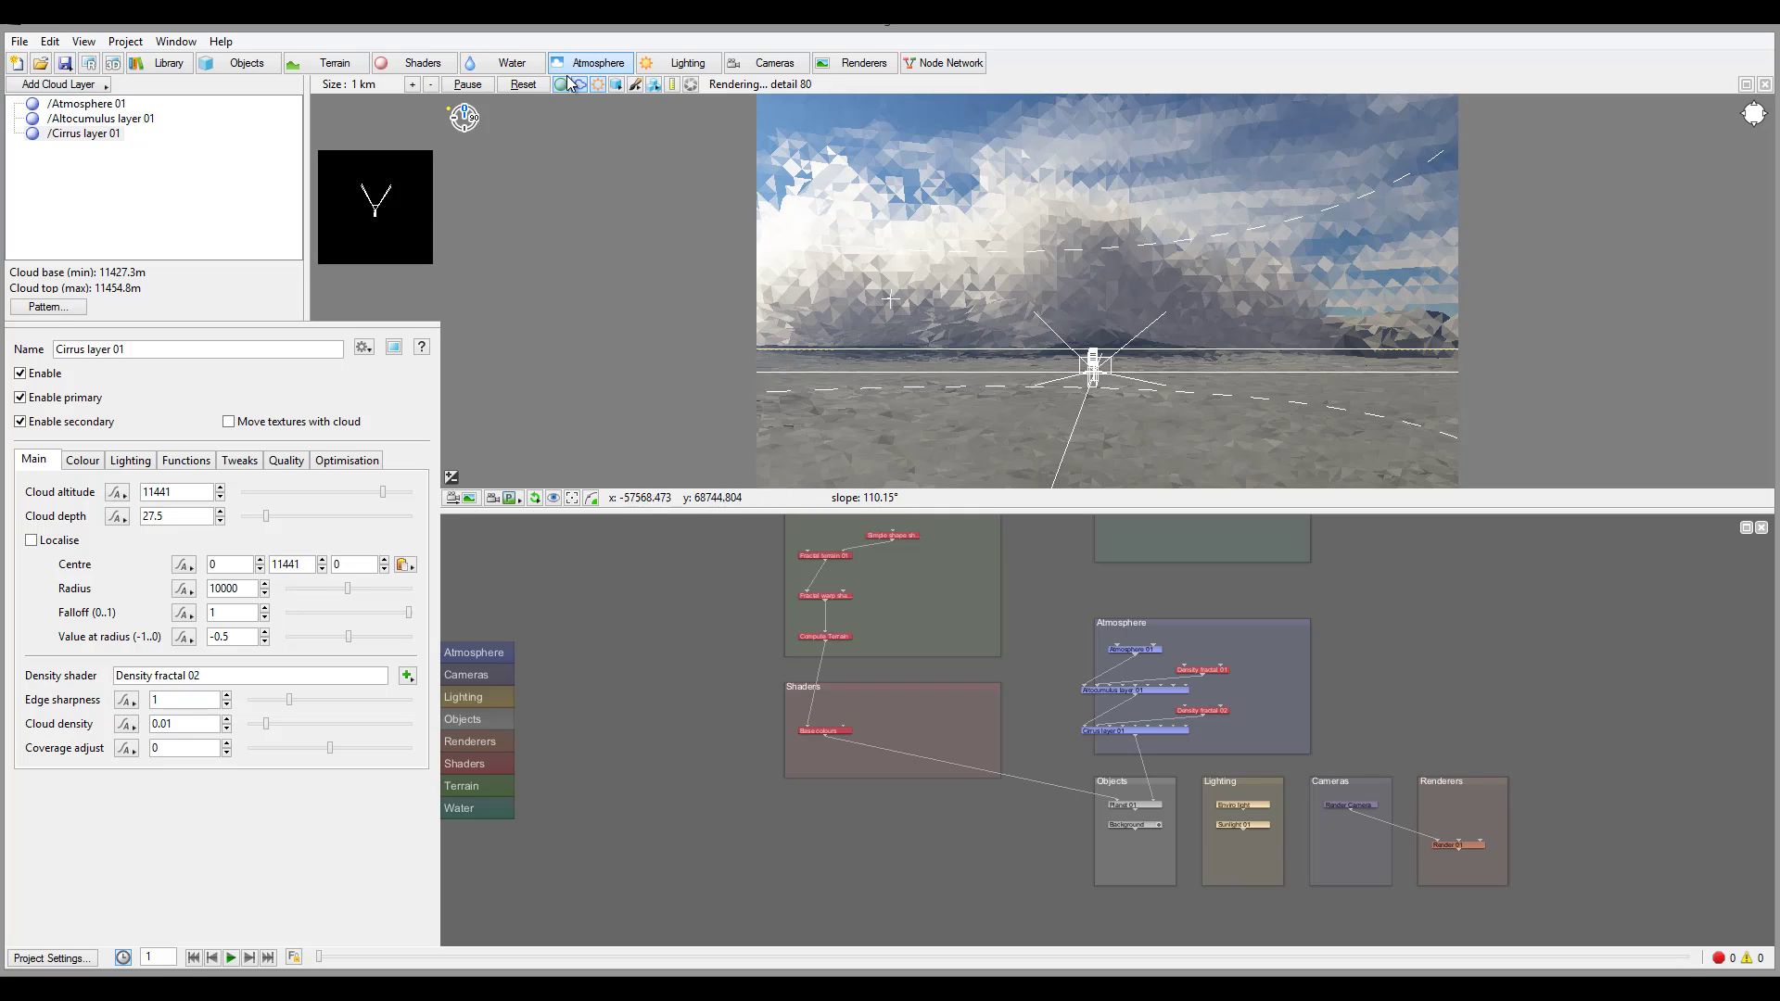
Render the scene with both cloud layers, inspect the finished image and close the render view.
{"action": "left_click", "coordinate": [89, 63]}
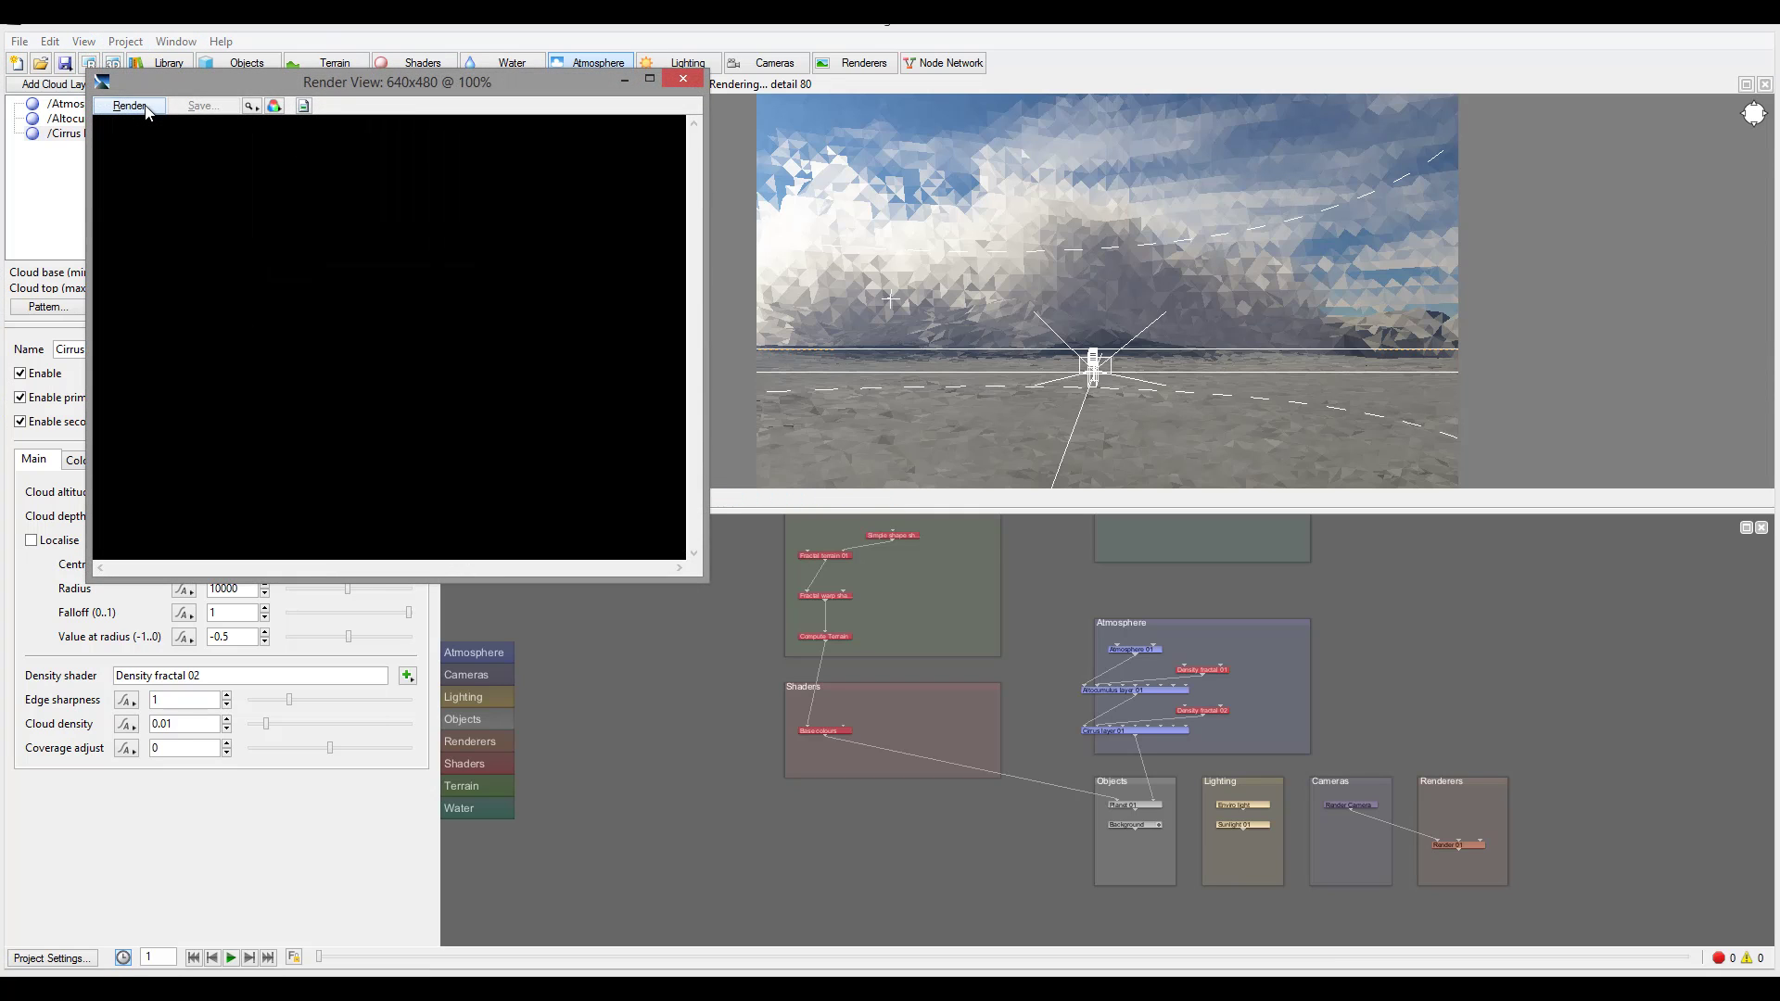
{"action": "left_click", "coordinate": [146, 109]}
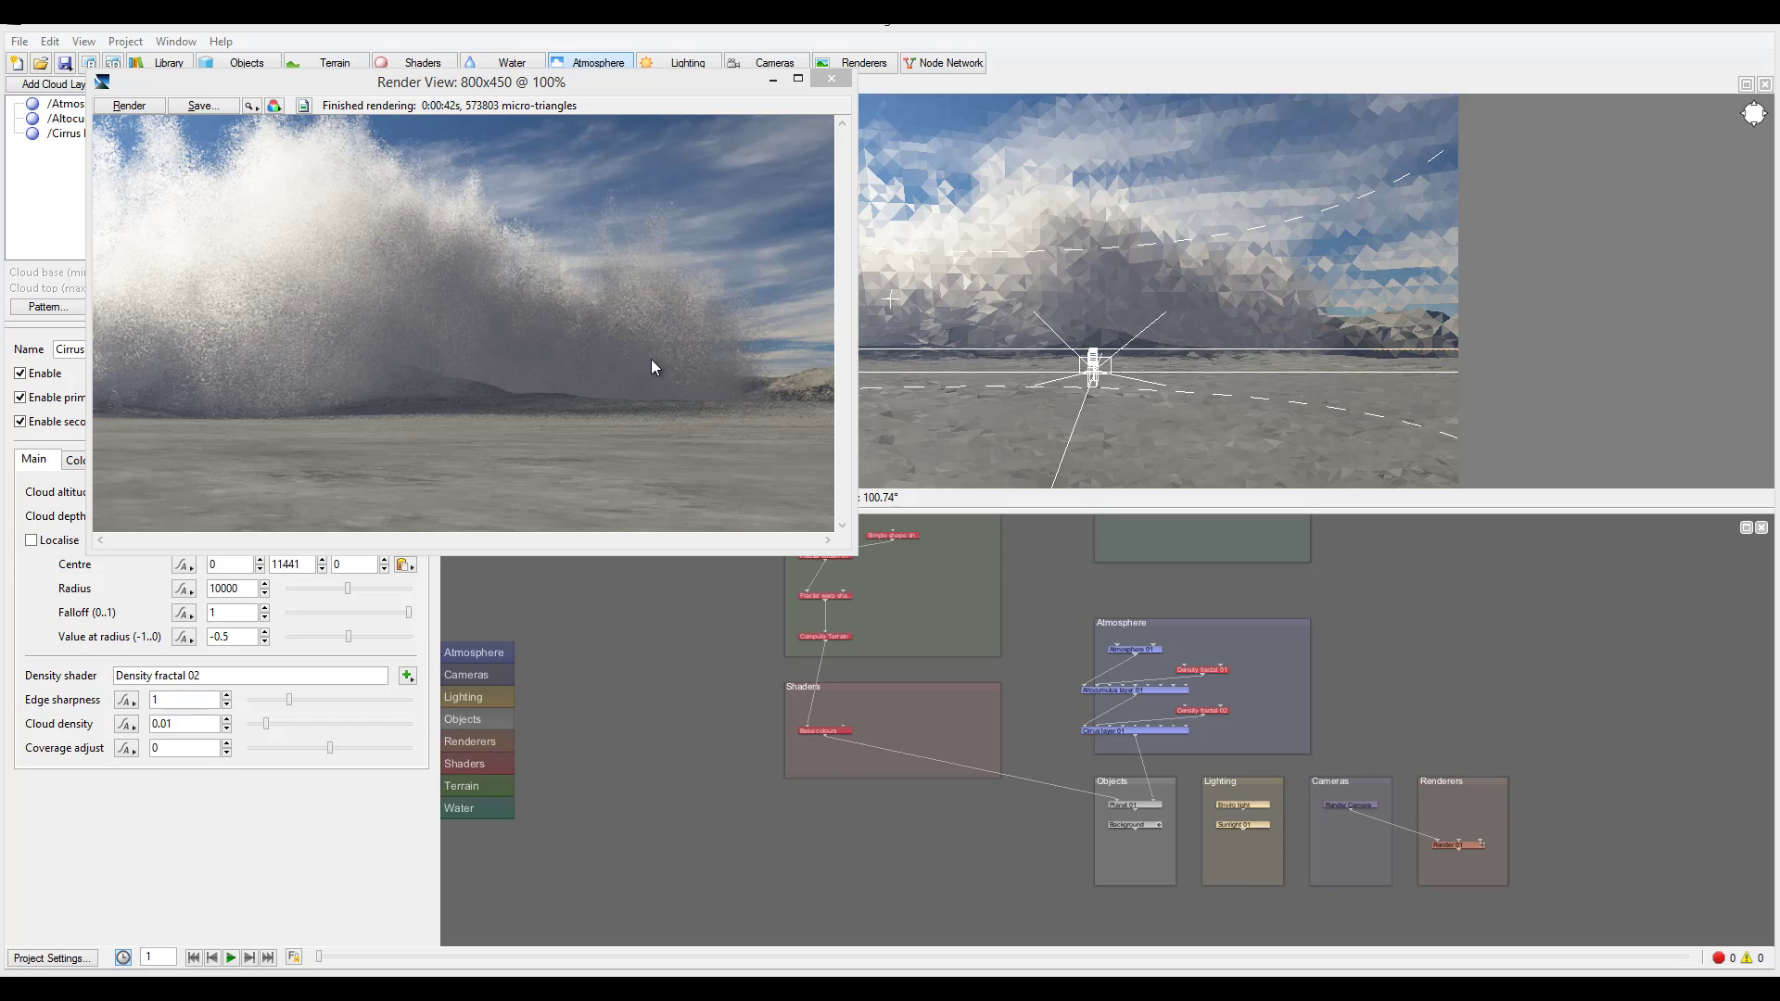
{"action": "left_click", "coordinate": [834, 78]}
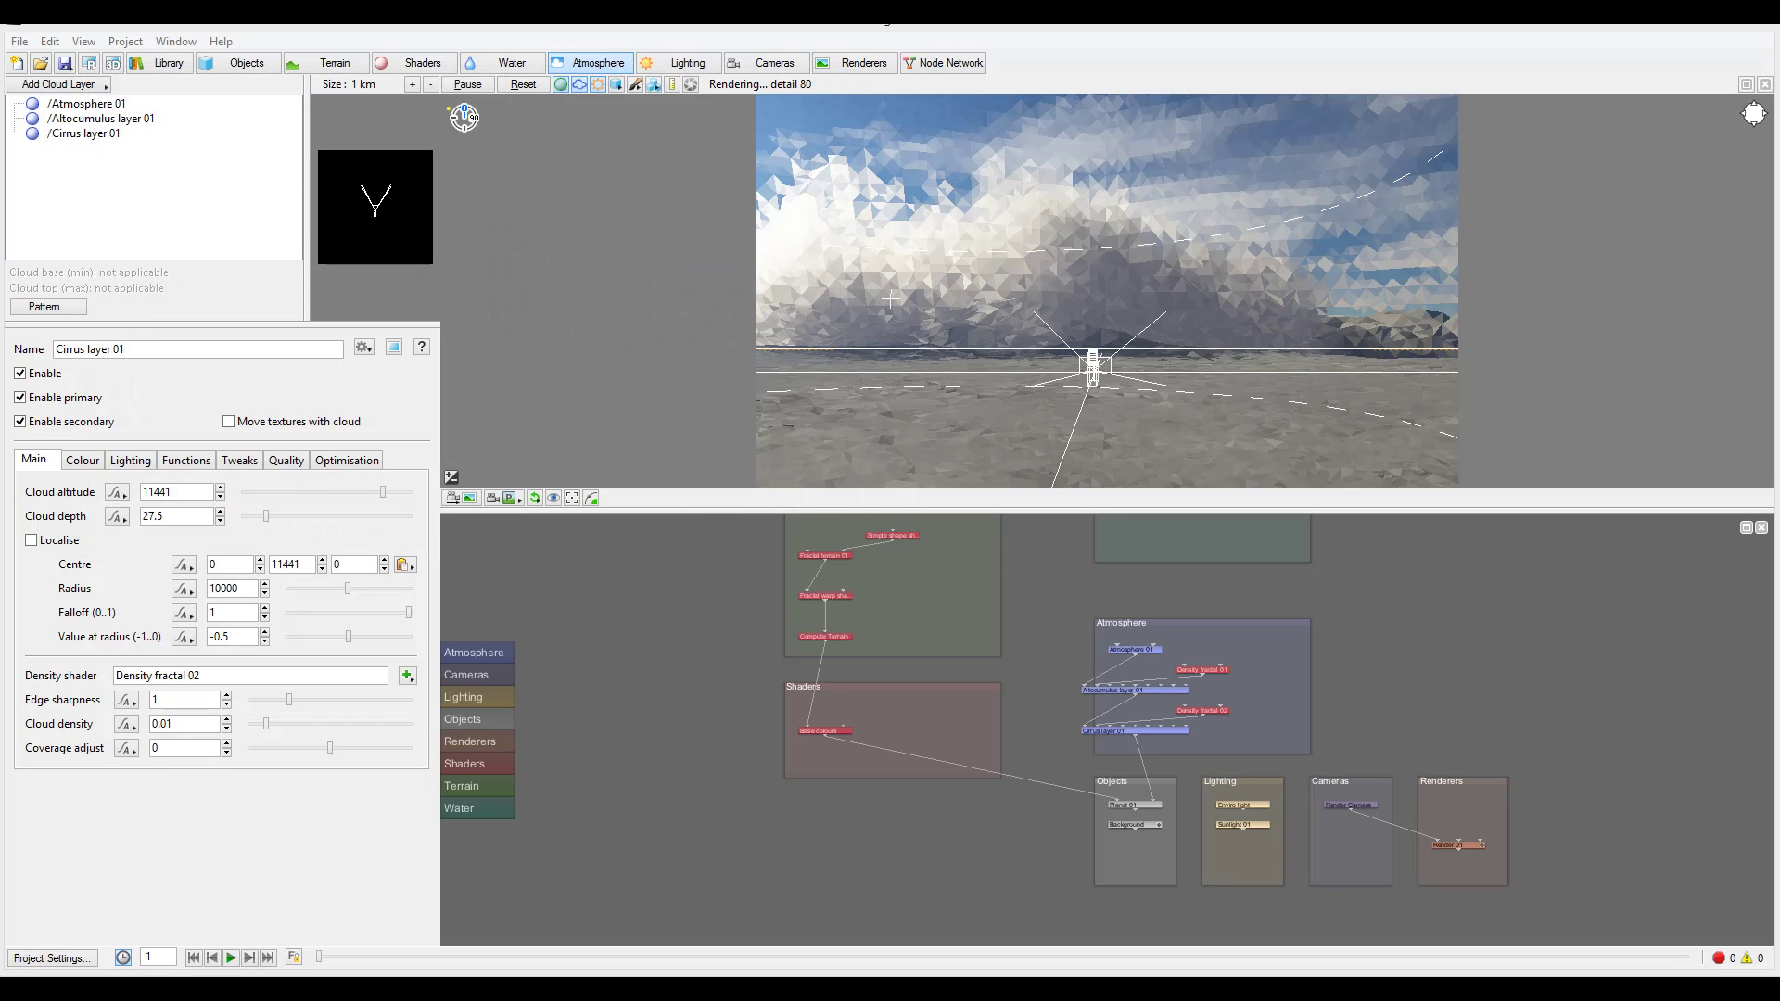
{"action": "left_click", "coordinate": [88, 85]}
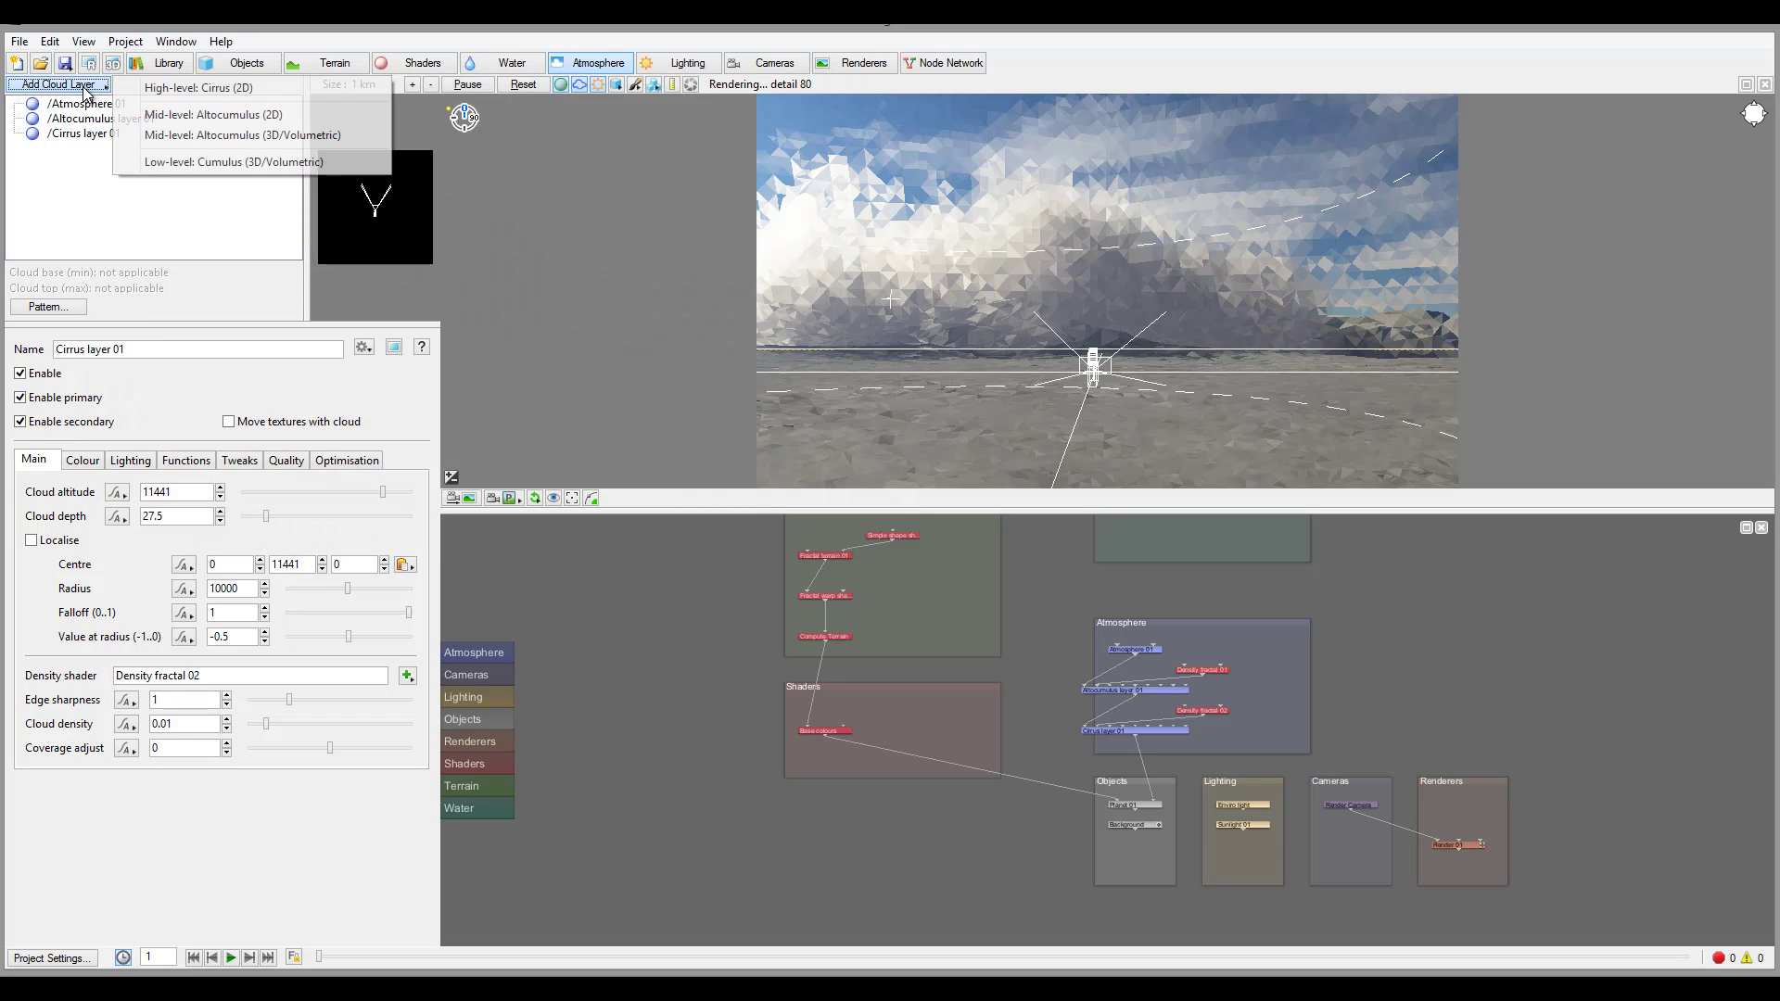
{"action": "left_click", "coordinate": [74, 200]}
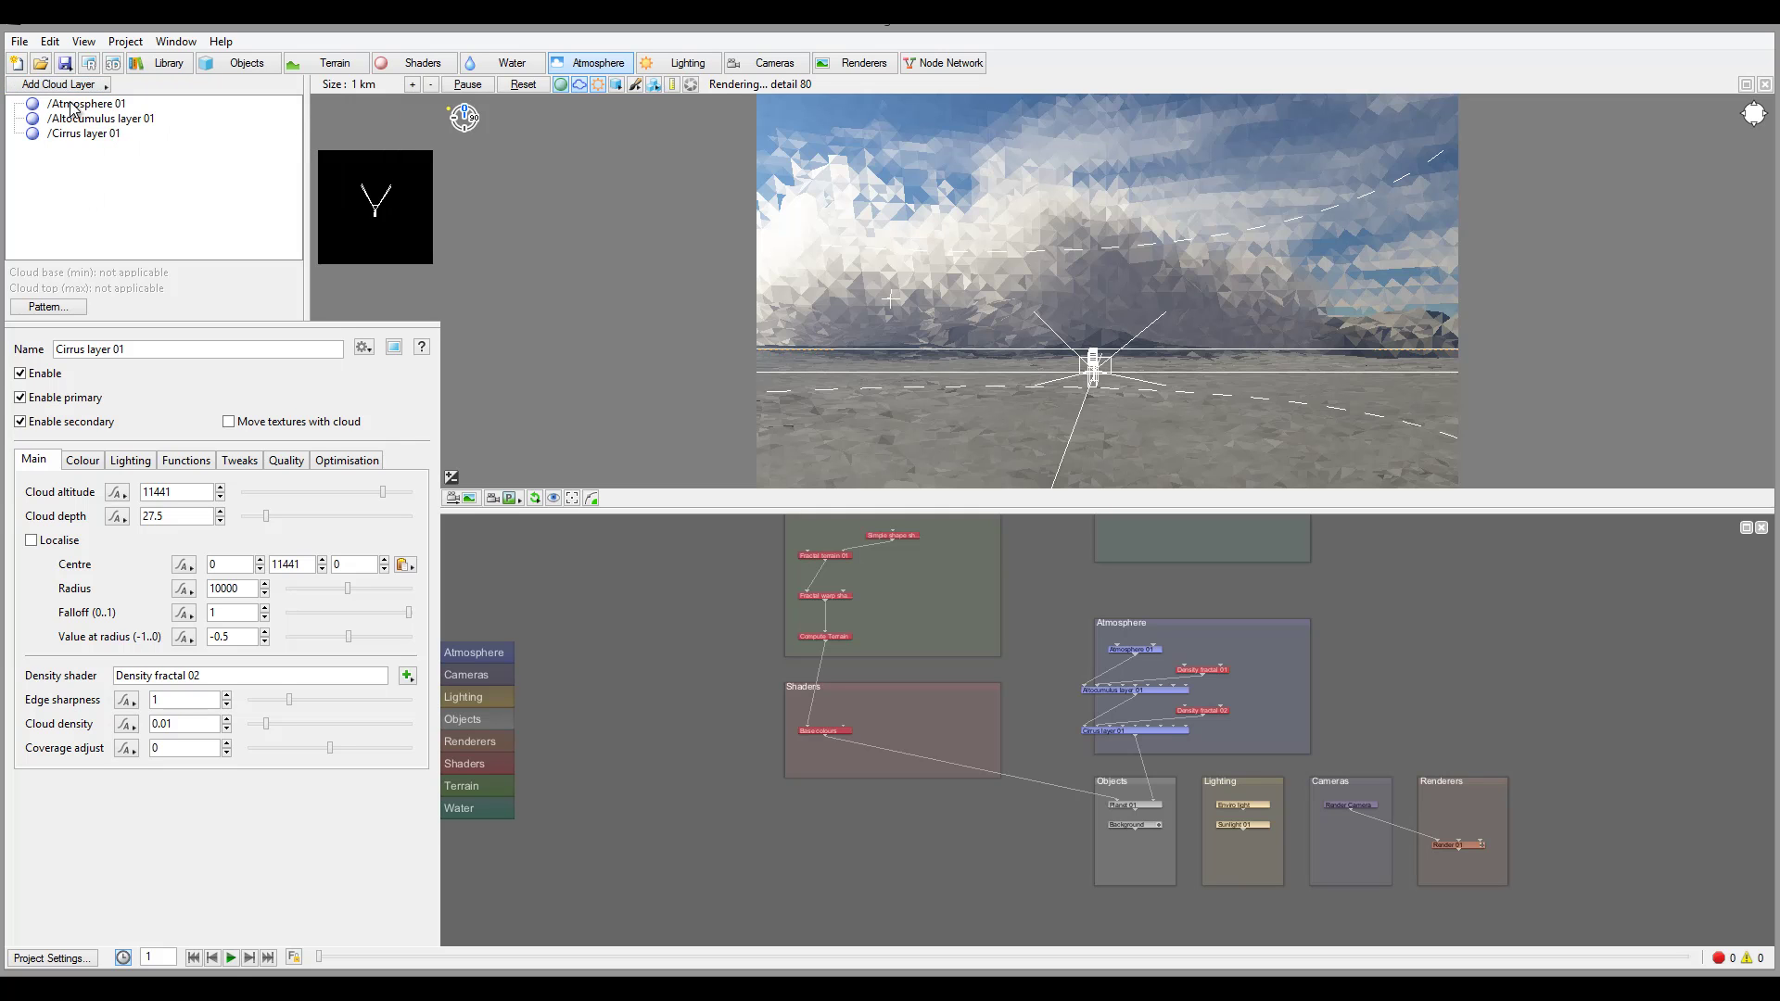